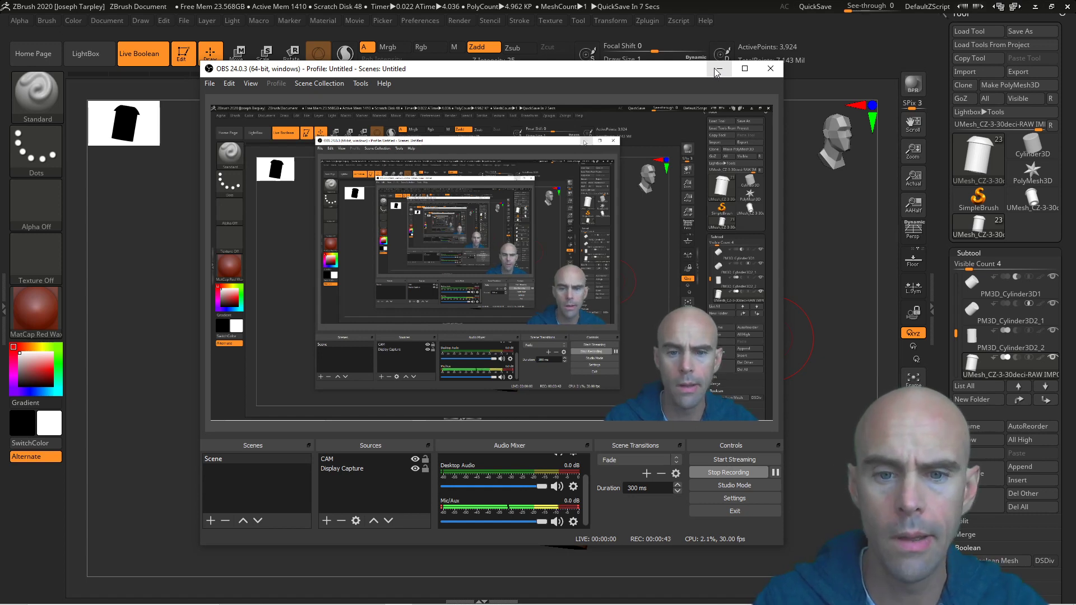
Step: Minimize the OBS window and examine the eye plug's domed cap, opening, shaft and underside from several angles
{"action": "left_click_drag", "start_coordinate": [647, 73], "coordinate": [669, 83]}
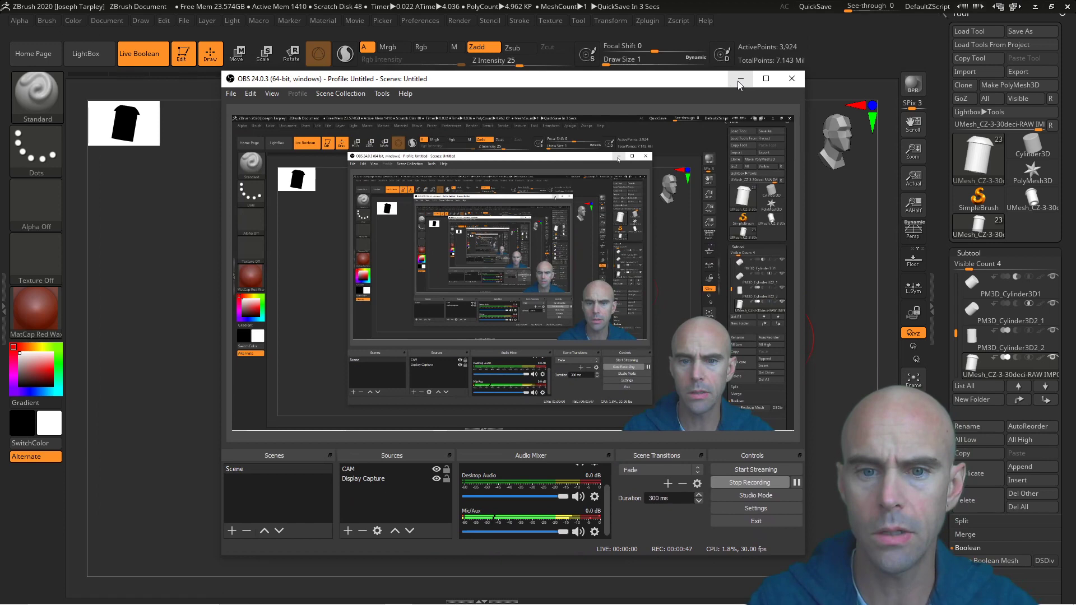
{"action": "left_click", "coordinate": [739, 79]}
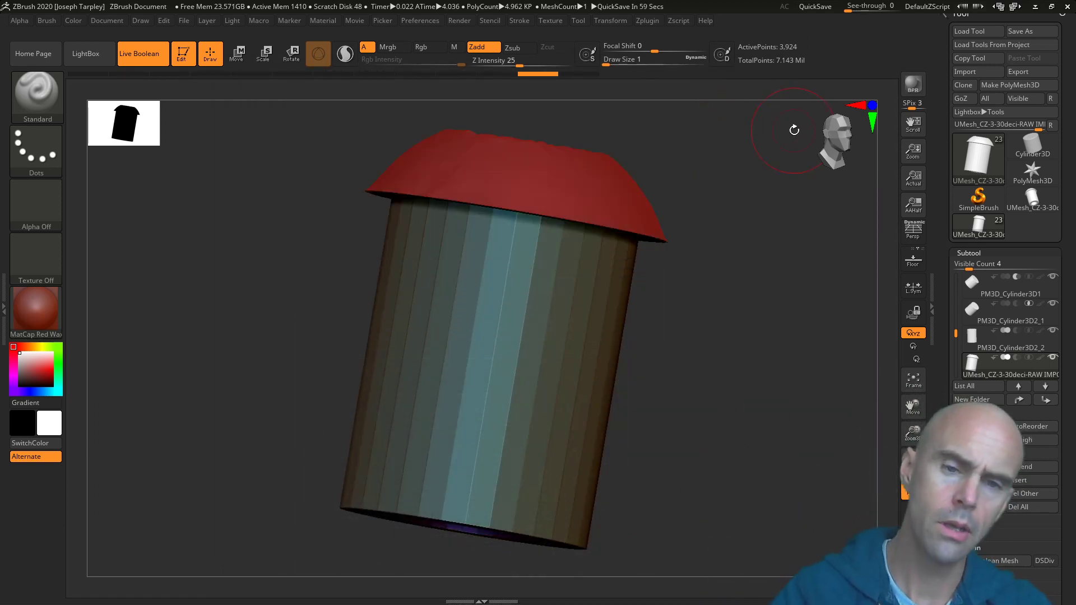
{"action": "mouse_move", "coordinate": [794, 130]}
{"action": "left_mouse_down"}
{"action": "mouse_move", "coordinate": [731, 393]}
{"action": "mouse_move", "coordinate": [757, 324]}
{"action": "mouse_move", "coordinate": [780, 423]}
{"action": "mouse_move", "coordinate": [711, 439]}
{"action": "mouse_move", "coordinate": [732, 493]}
{"action": "mouse_move", "coordinate": [749, 462]}
{"action": "mouse_move", "coordinate": [647, 350]}
{"action": "mouse_move", "coordinate": [709, 360]}
{"action": "mouse_move", "coordinate": [703, 435]}
{"action": "mouse_move", "coordinate": [732, 417]}
{"action": "mouse_move", "coordinate": [725, 409]}
{"action": "mouse_move", "coordinate": [725, 428]}
{"action": "mouse_move", "coordinate": [737, 429]}
{"action": "mouse_move", "coordinate": [707, 395]}
{"action": "left_mouse_up"}
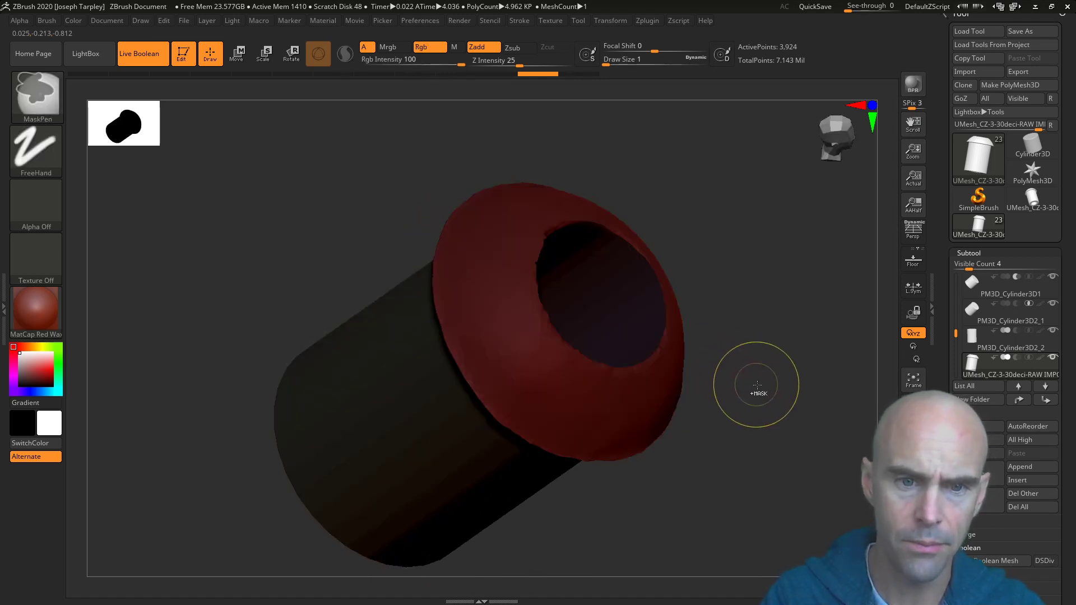
{"action": "left_click_drag", "start_coordinate": [771, 380], "coordinate": [631, 352]}
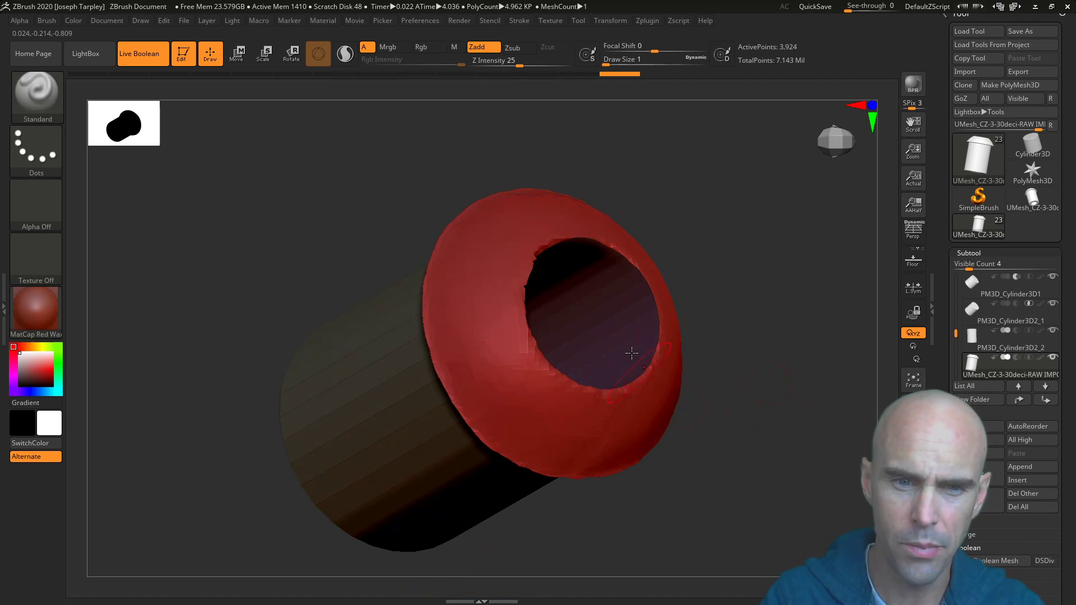
{"action": "left_click_drag", "start_coordinate": [658, 422], "coordinate": [685, 253]}
{"action": "left_click_drag", "start_coordinate": [620, 380], "coordinate": [679, 360]}
{"action": "left_click_drag", "start_coordinate": [745, 390], "coordinate": [621, 255]}
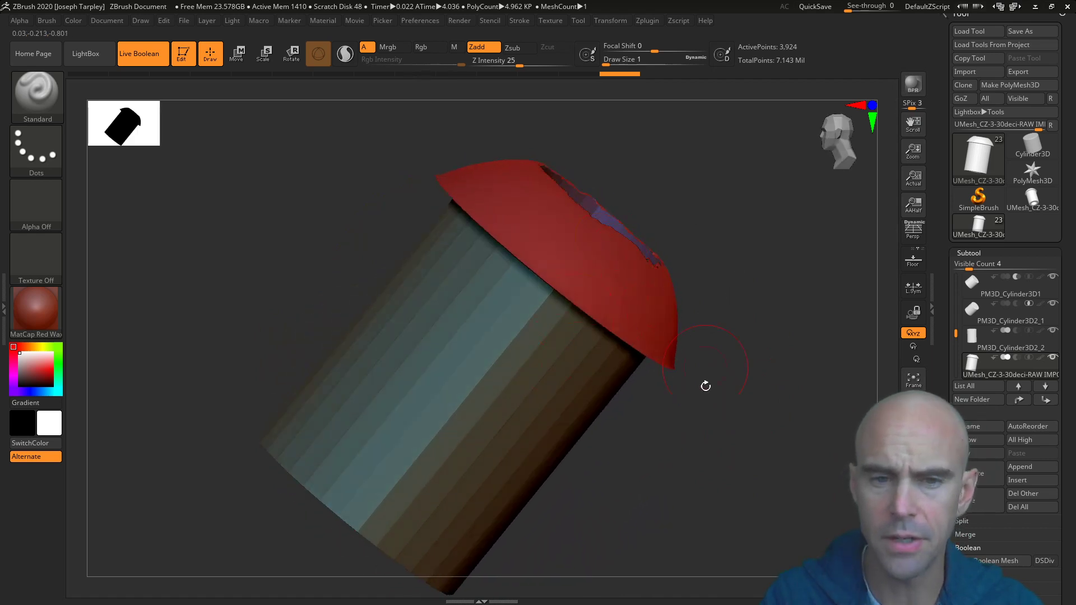
{"action": "left_click_drag", "start_coordinate": [705, 386], "coordinate": [625, 218]}
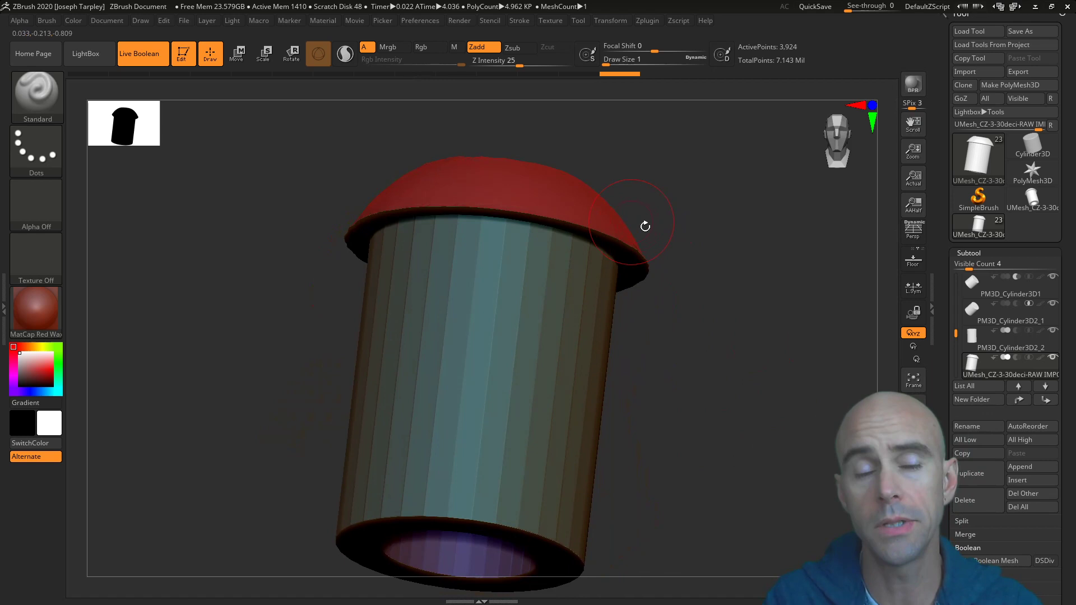
{"action": "left_click_drag", "start_coordinate": [658, 311], "coordinate": [671, 290]}
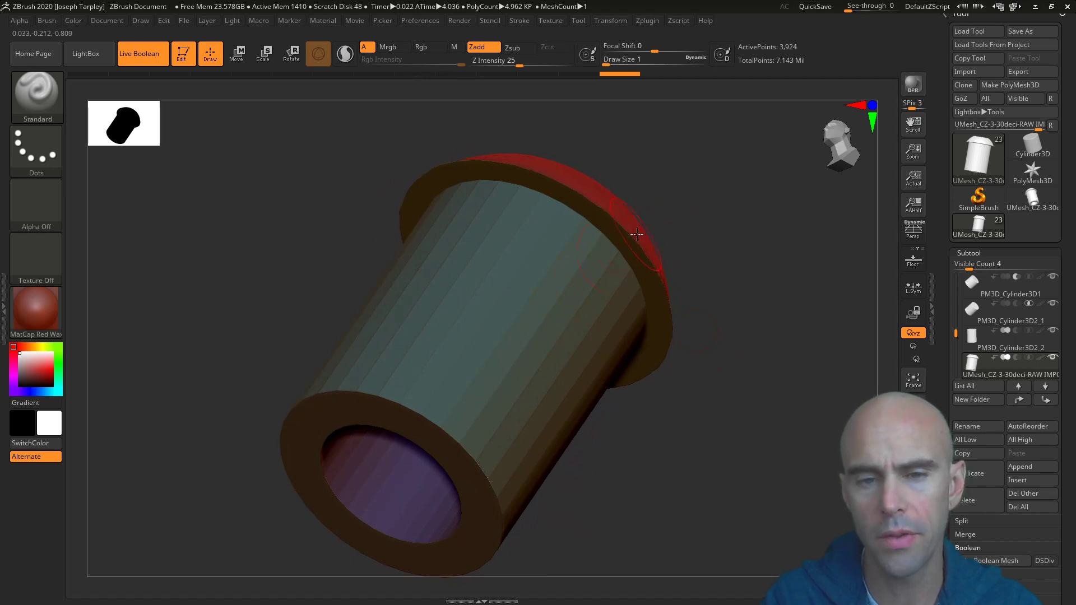
{"action": "left_click_drag", "start_coordinate": [637, 235], "coordinate": [622, 202]}
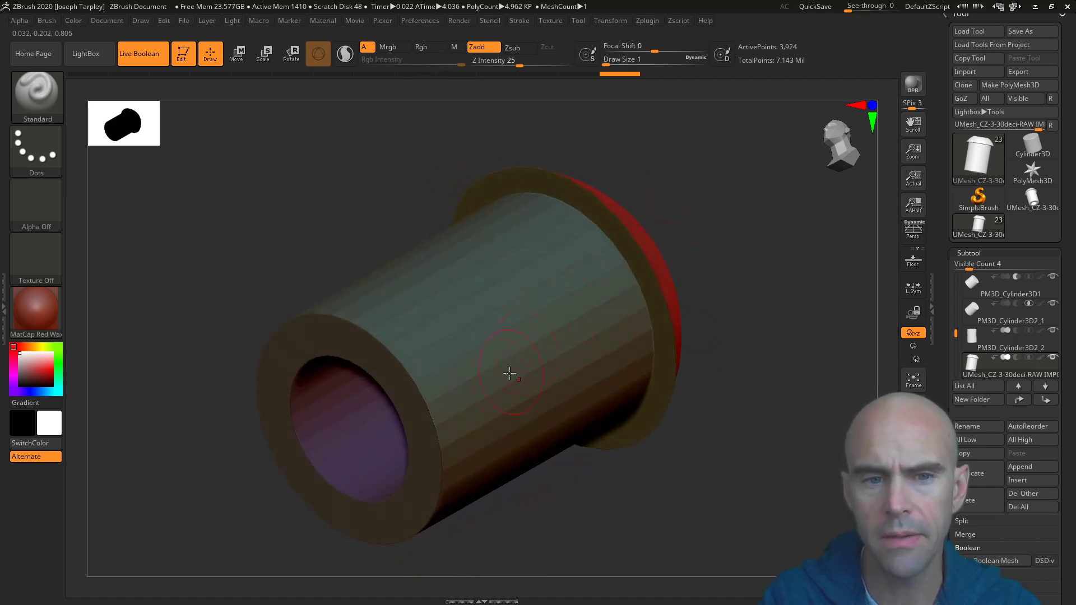
{"action": "left_click_drag", "start_coordinate": [628, 291], "coordinate": [682, 242]}
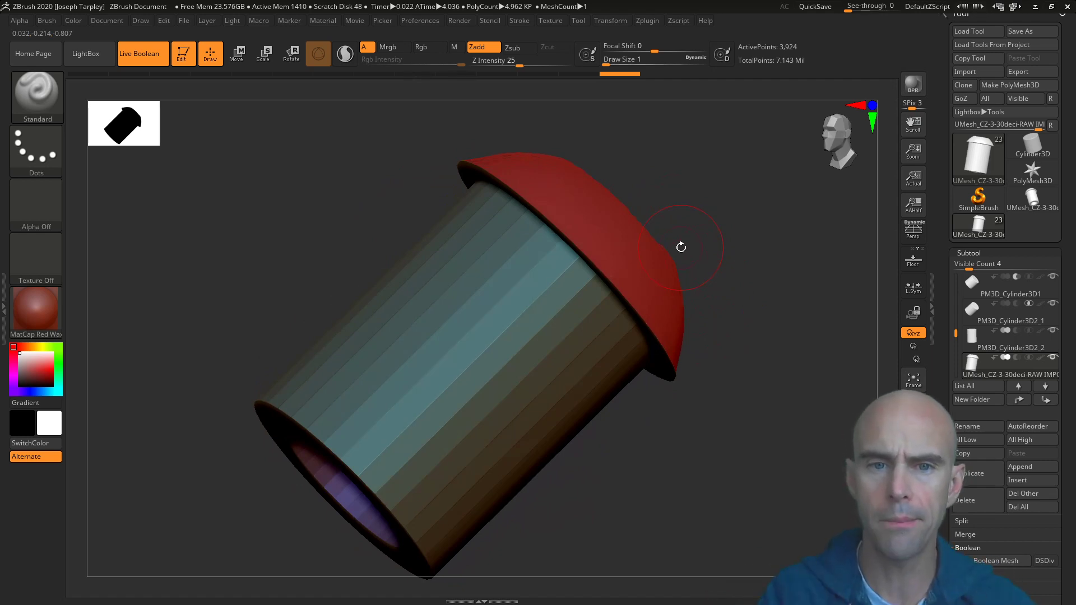
{"action": "left_click_drag", "start_coordinate": [777, 324], "coordinate": [750, 408]}
{"action": "left_click_drag", "start_coordinate": [748, 351], "coordinate": [757, 304]}
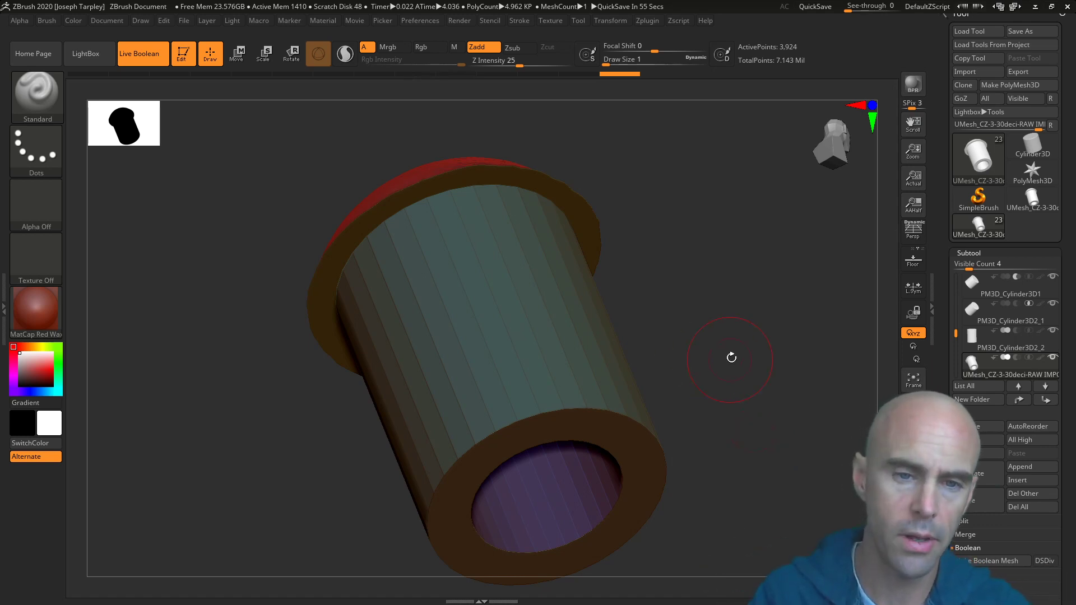
{"action": "left_click_drag", "start_coordinate": [731, 358], "coordinate": [672, 290]}
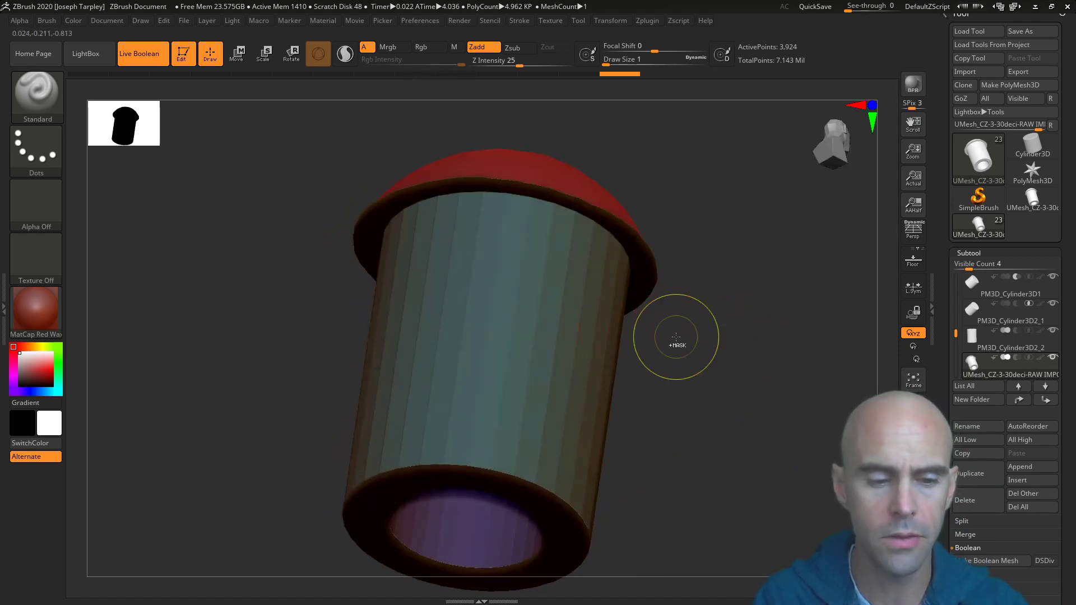
Step: Merge the eye plug's differently colored polygroups into a single polygroup
{"action": "key", "text": "shift+f"}
{"action": "left_click_drag", "start_coordinate": [694, 324], "coordinate": [728, 381]}
{"action": "key", "text": "ctrl+shift+z"}
{"action": "key", "text": "ctrl+shift+z"}
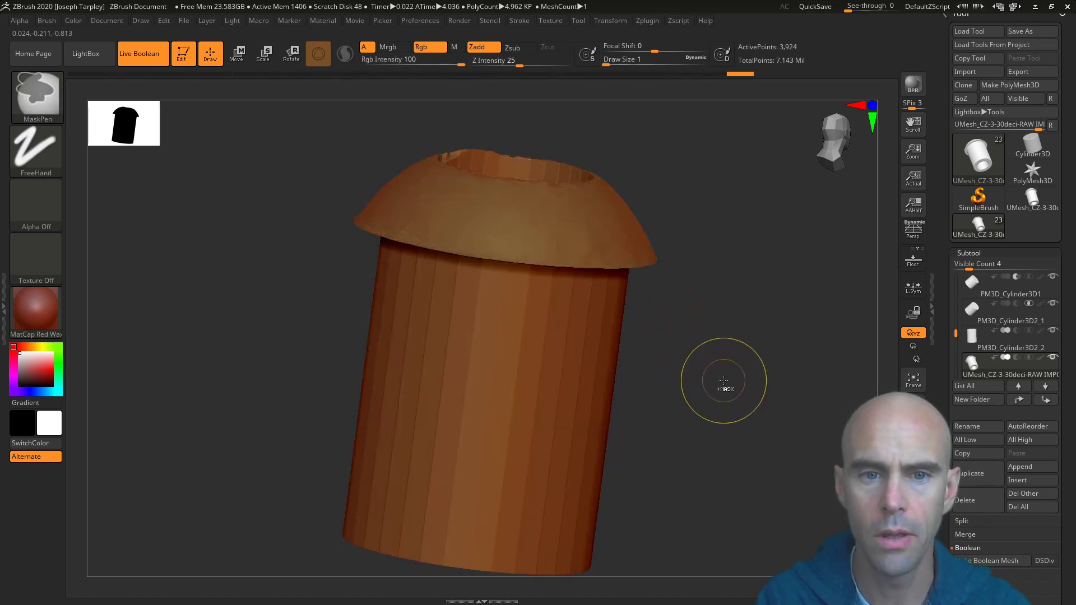
{"action": "left_click_drag", "start_coordinate": [727, 386], "coordinate": [841, 169]}
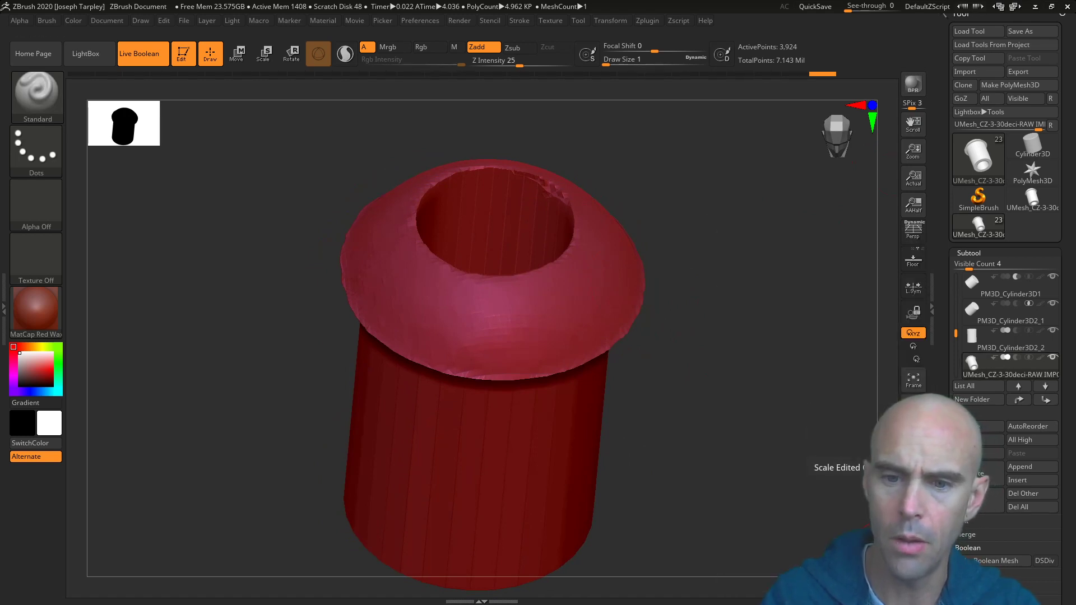
Step: Toggle Solo mode to view the eye plug together with the other subtools, and isolate the plug again
{"action": "left_click", "coordinate": [912, 564]}
{"action": "left_click", "coordinate": [912, 563]}
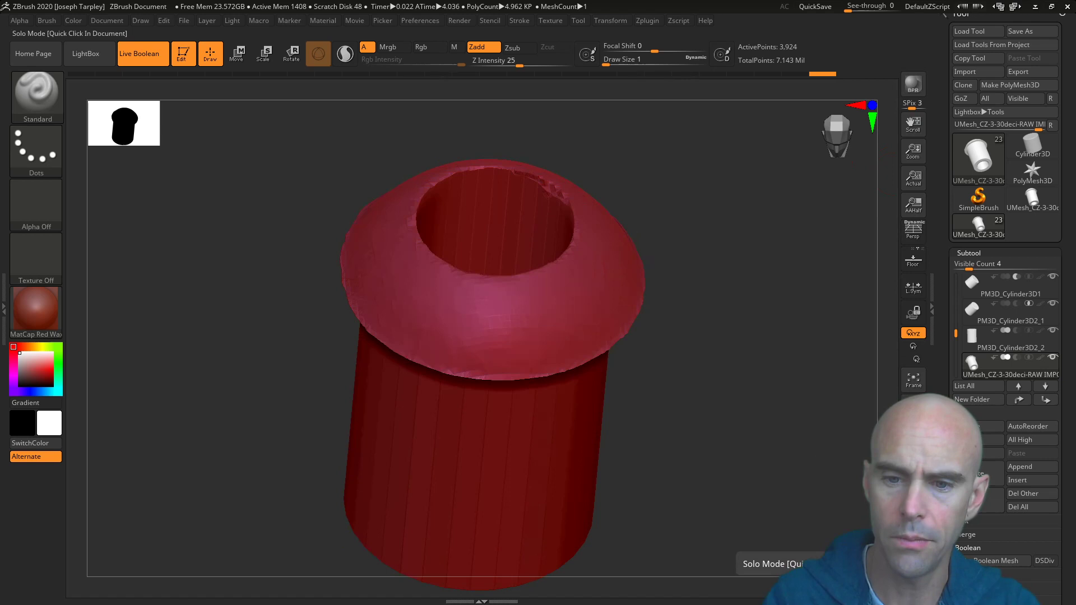
{"action": "left_click", "coordinate": [912, 563]}
{"action": "left_click_drag", "start_coordinate": [722, 392], "coordinate": [704, 353]}
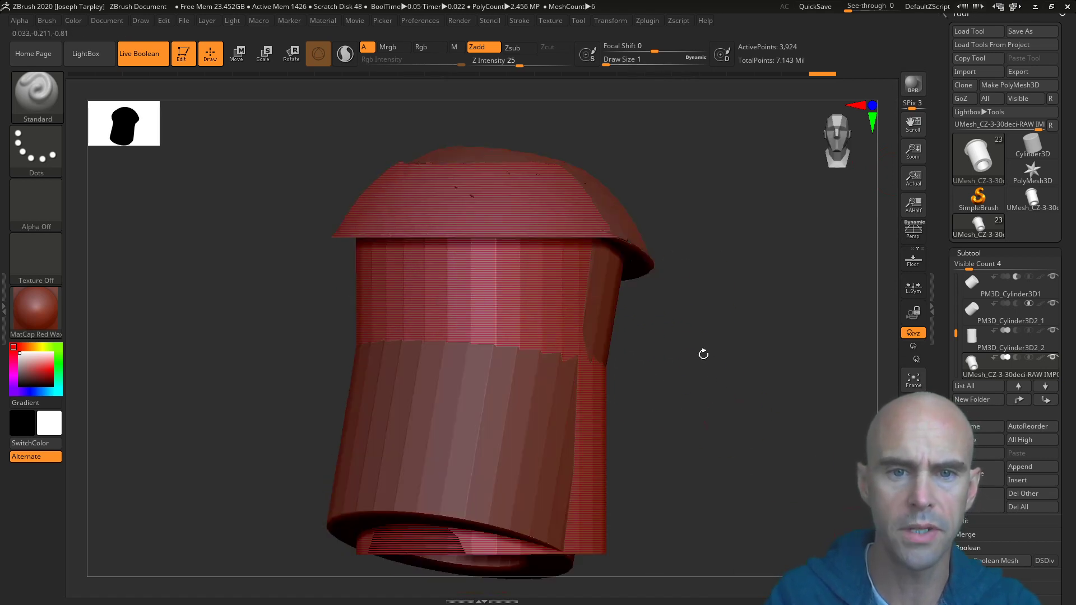
{"action": "left_click_drag", "start_coordinate": [777, 446], "coordinate": [728, 443]}
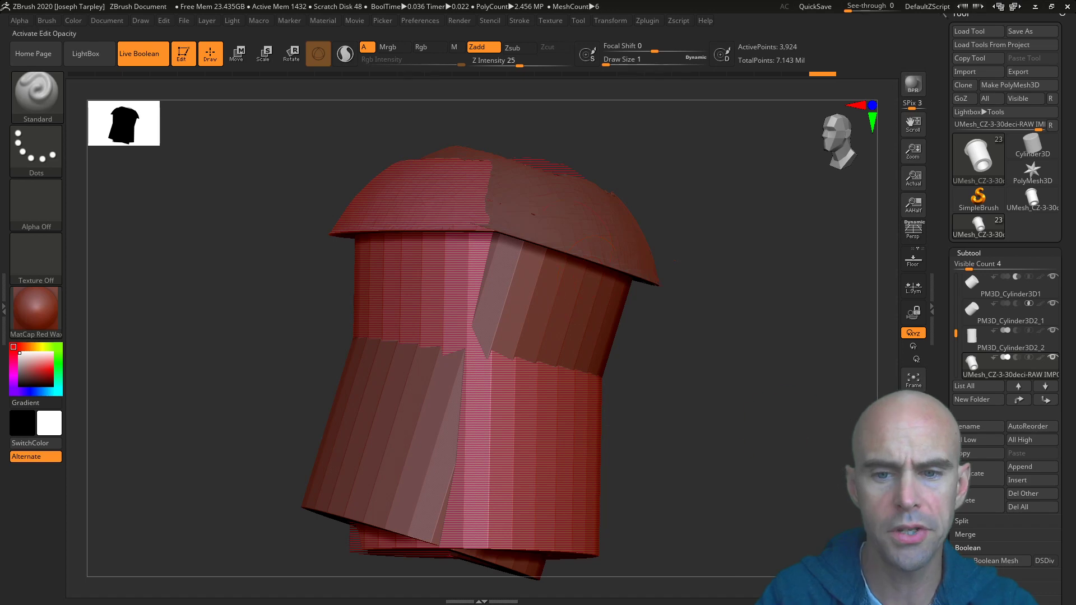
{"action": "left_click", "coordinate": [913, 545]}
{"action": "left_click_drag", "start_coordinate": [695, 334], "coordinate": [714, 339]}
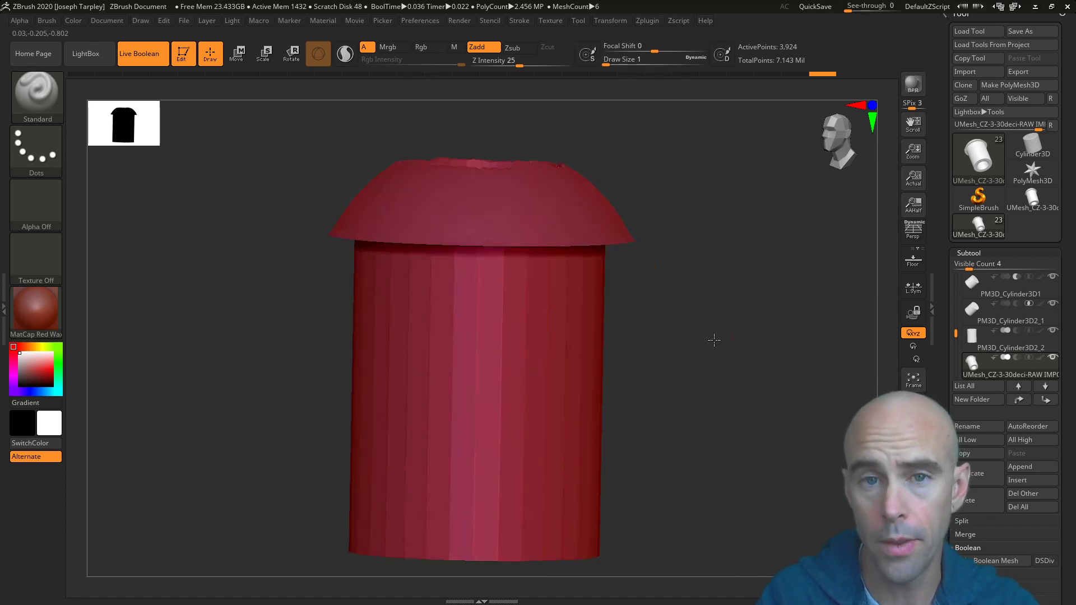
{"action": "mouse_move", "coordinate": [645, 295]}
{"action": "left_mouse_down"}
{"action": "mouse_move", "coordinate": [670, 320]}
{"action": "mouse_move", "coordinate": [649, 318]}
{"action": "left_mouse_up"}
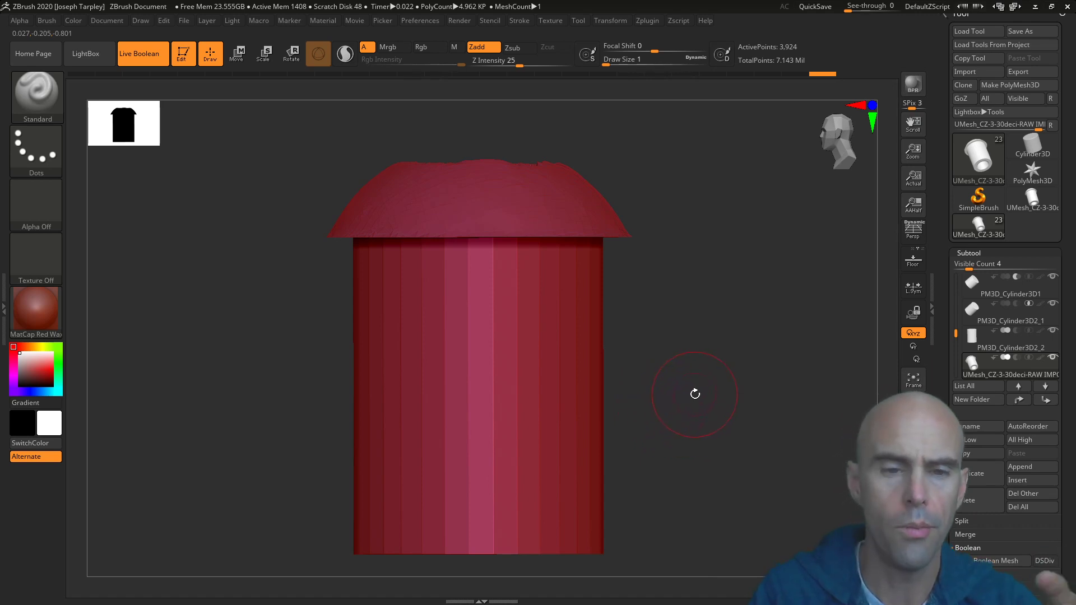
{"action": "left_click_drag", "start_coordinate": [710, 374], "coordinate": [752, 384]}
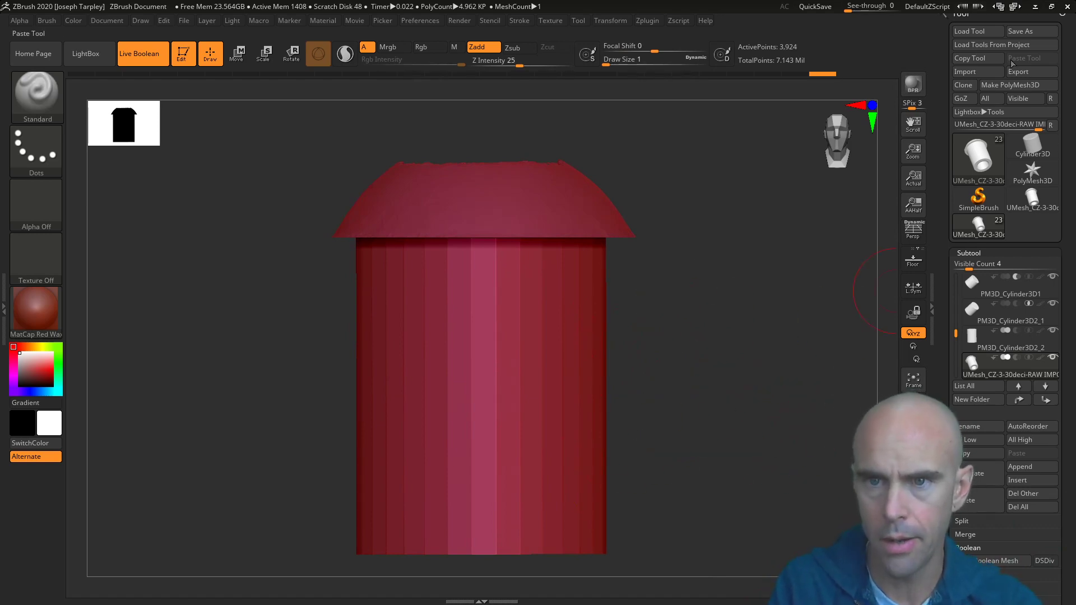
{"action": "left_click", "coordinate": [1034, 73]}
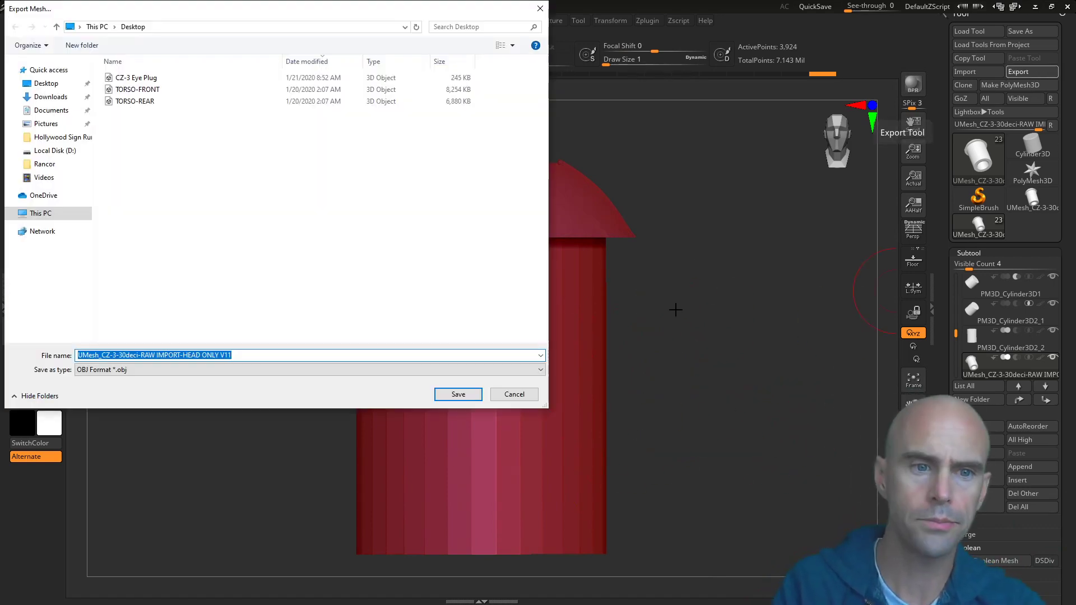
{"action": "left_click", "coordinate": [150, 78]}
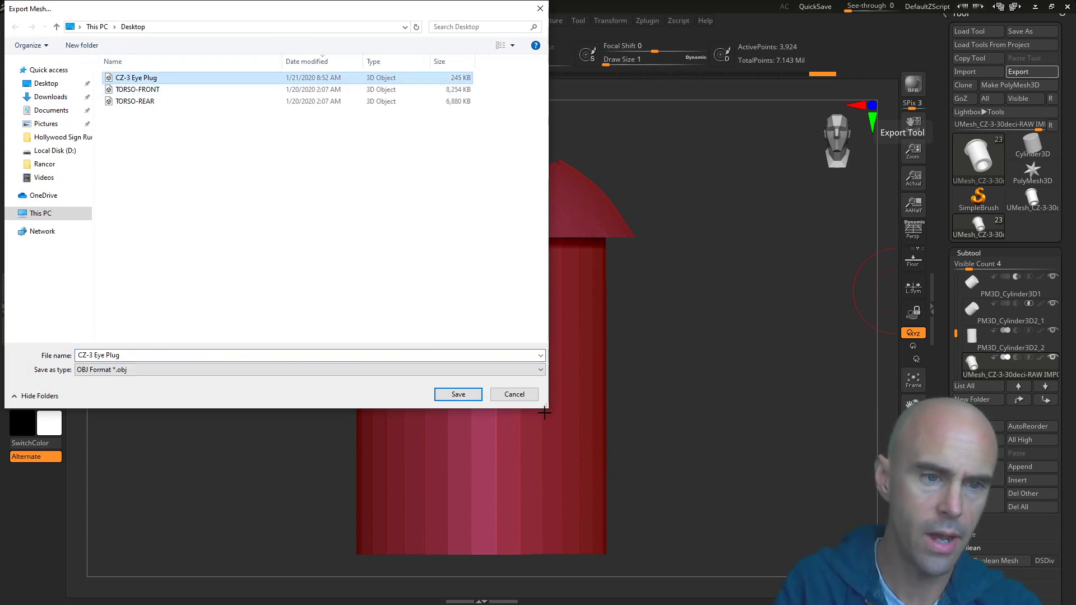
{"action": "left_click", "coordinate": [514, 394]}
{"action": "left_click_drag", "start_coordinate": [675, 446], "coordinate": [639, 393]}
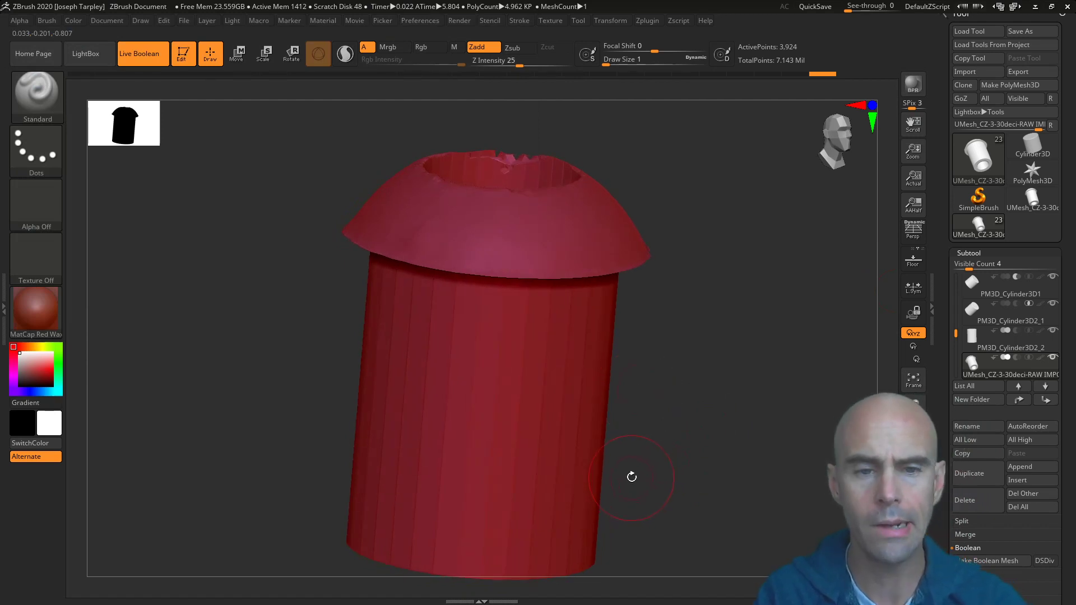
Step: Switch to the CZ-3 Eye Insert design in Fusion 360
{"action": "key", "text": "alt+Tab"}
{"action": "key", "text": "alt+Tab"}
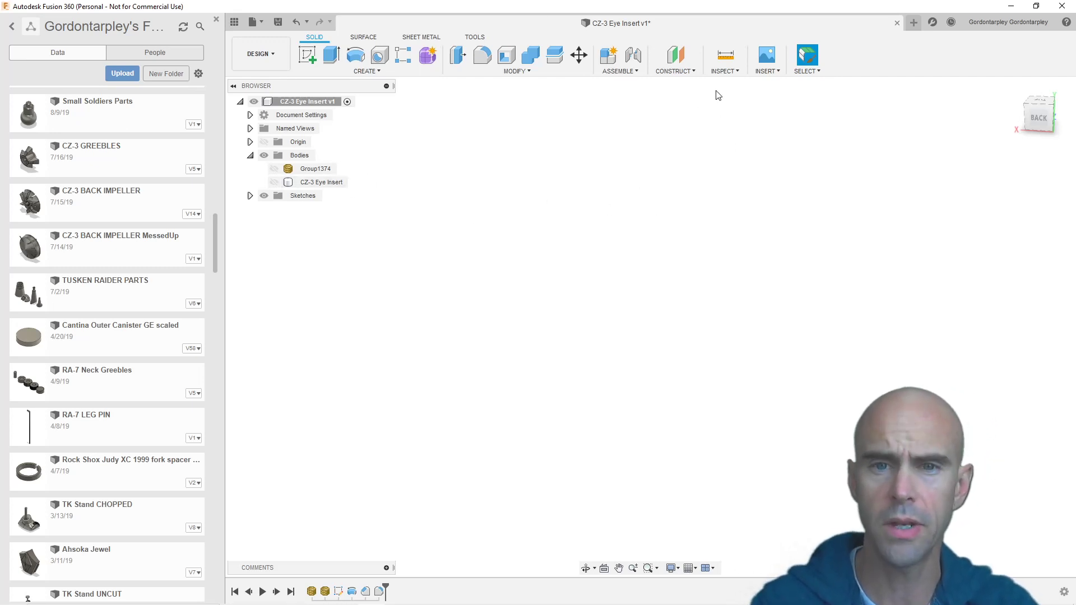
{"action": "left_click", "coordinate": [782, 70]}
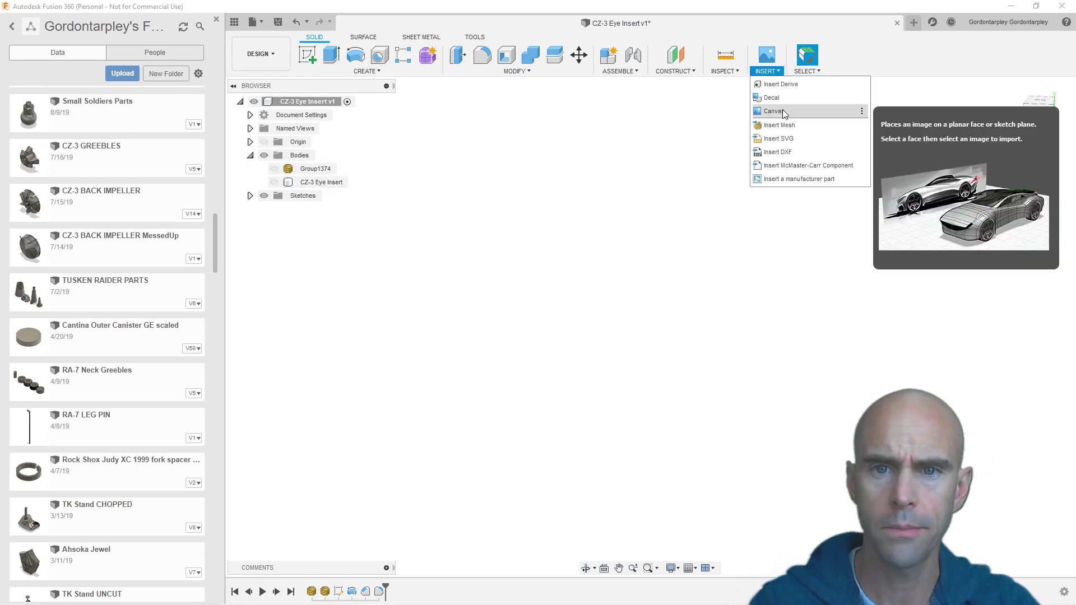
{"action": "left_click", "coordinate": [792, 131]}
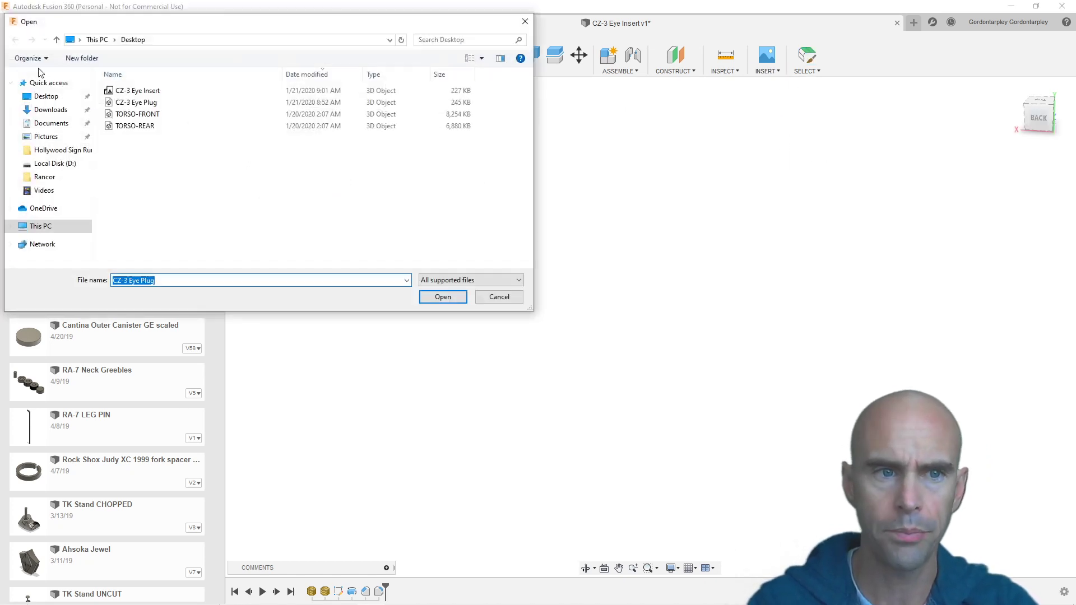
{"action": "double_click", "coordinate": [154, 94]}
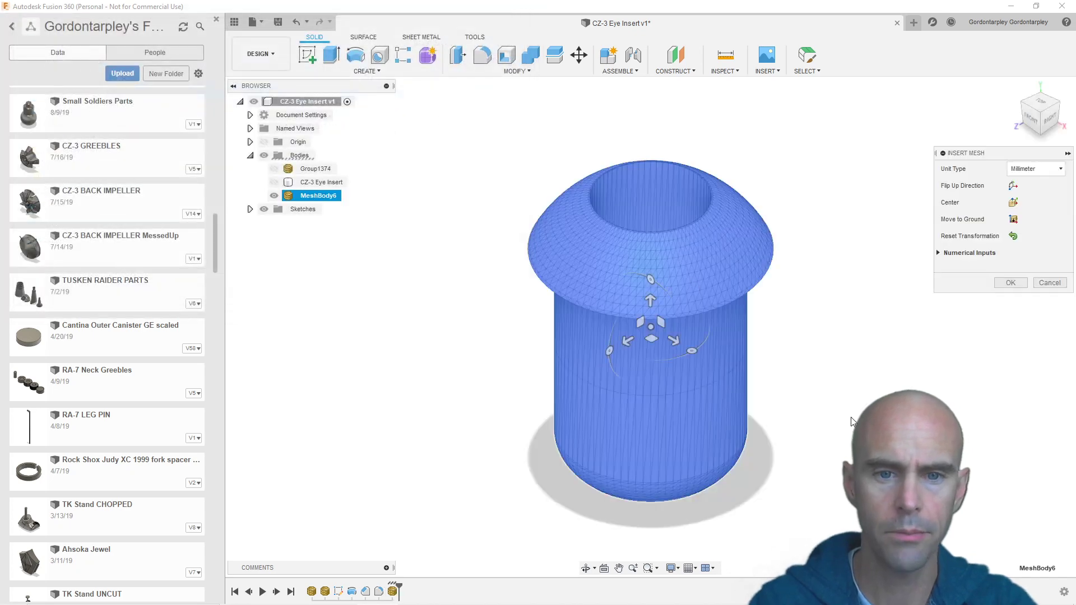
{"action": "scroll", "coordinate": [840, 392], "scroll_direction": "down", "scroll_amount": 2}
{"action": "scroll", "coordinate": [822, 389], "scroll_direction": "up", "scroll_amount": 3}
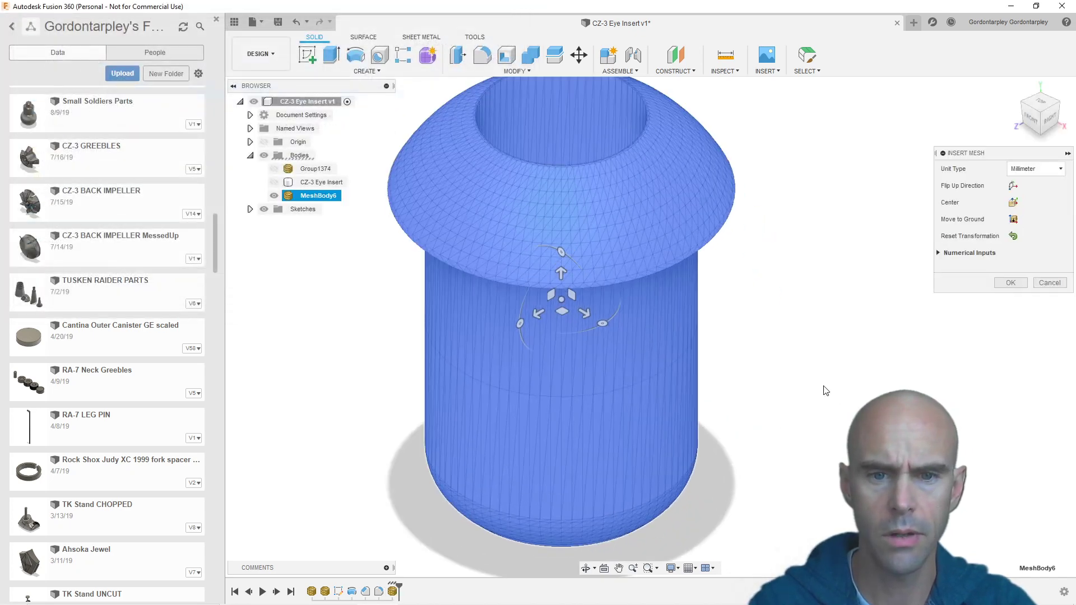
{"action": "middle_click_drag", "start_coordinate": [822, 389], "coordinate": [807, 322], "text": "shift"}
{"action": "scroll", "coordinate": [823, 293], "scroll_direction": "up", "scroll_amount": 2}
{"action": "scroll", "coordinate": [835, 312], "scroll_direction": "down", "scroll_amount": 3}
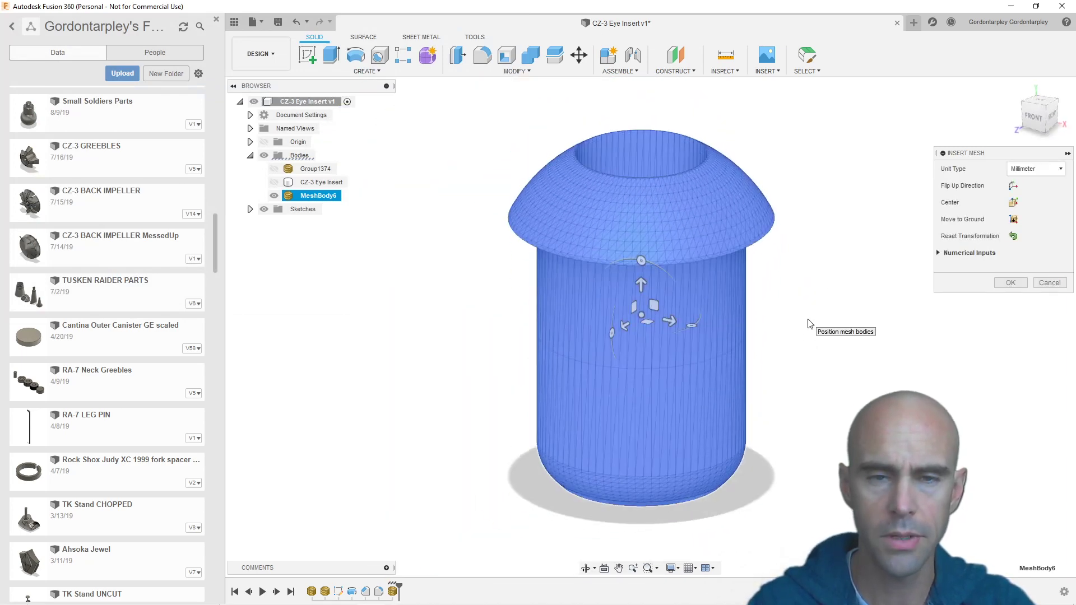
{"action": "scroll", "coordinate": [807, 322], "scroll_direction": "up", "scroll_amount": 2}
{"action": "scroll", "coordinate": [807, 321], "scroll_direction": "down", "scroll_amount": 1}
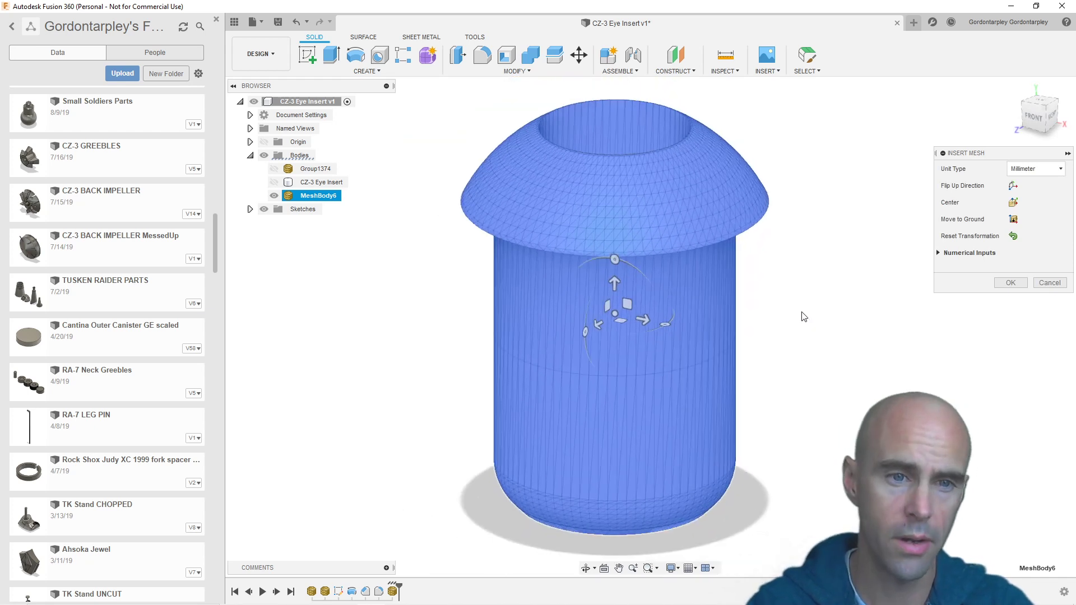
{"action": "key", "text": "Escape"}
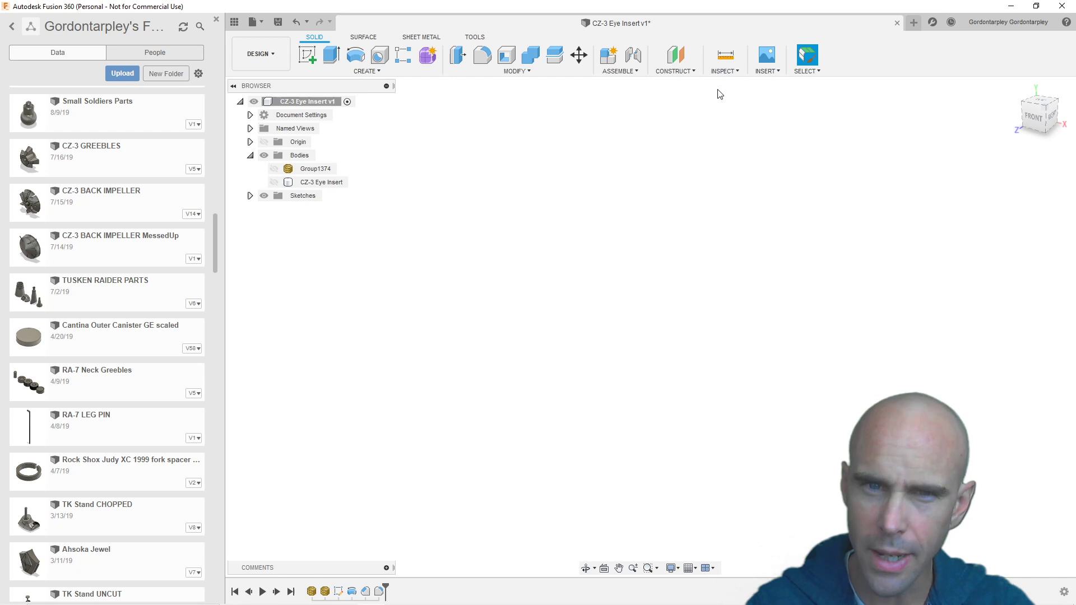
{"action": "left_click", "coordinate": [765, 56]}
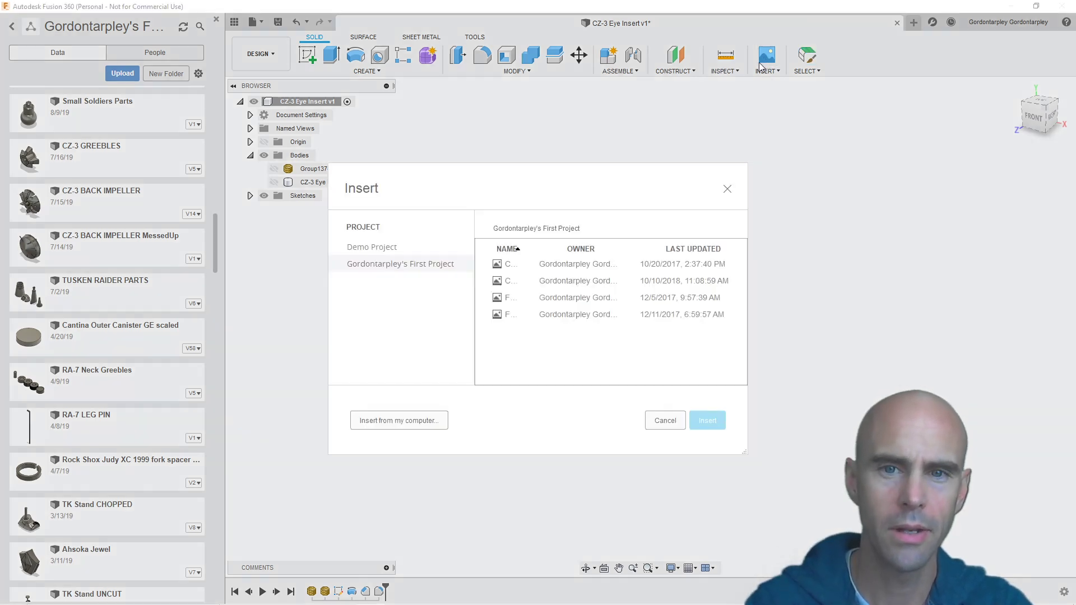
{"action": "left_click", "coordinate": [665, 420]}
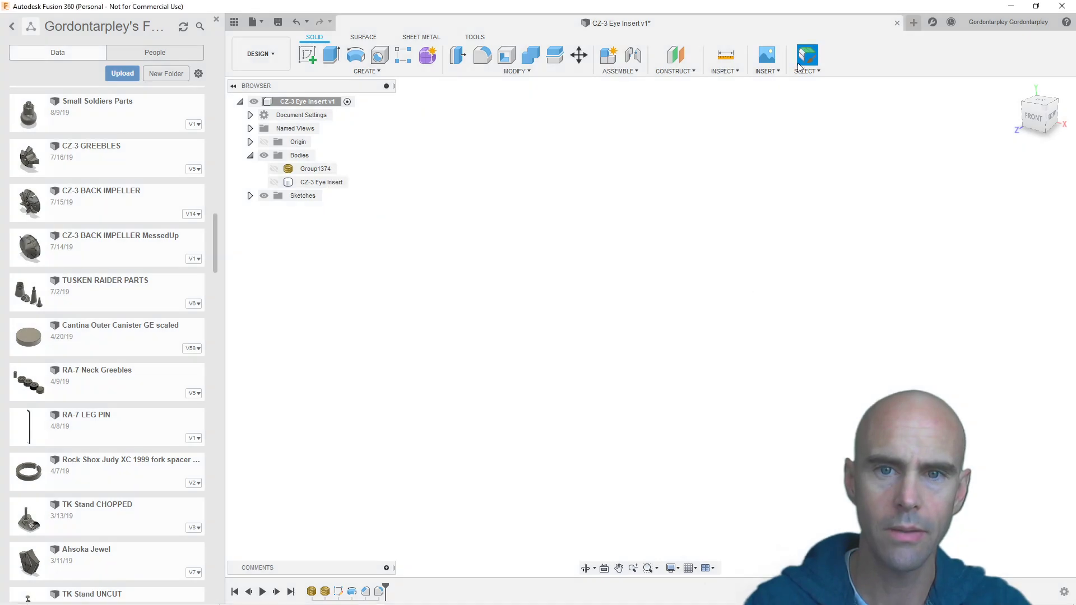
Step: Insert the CZ-3 Eye Plug mesh file from the desktop into the design
{"action": "left_click", "coordinate": [768, 72]}
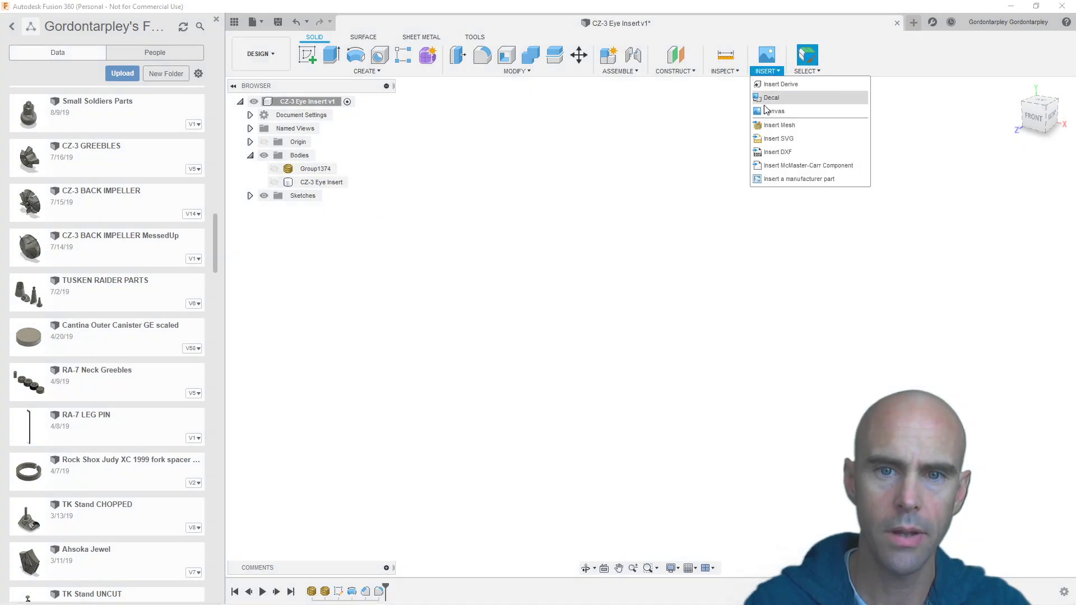
{"action": "left_click", "coordinate": [784, 129]}
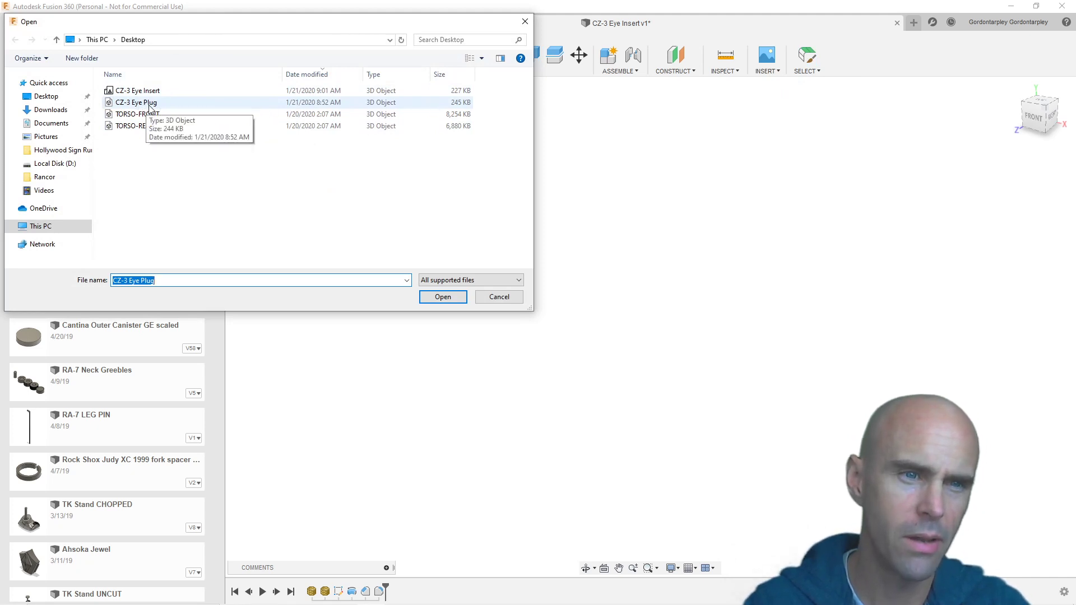
{"action": "double_click", "coordinate": [150, 103]}
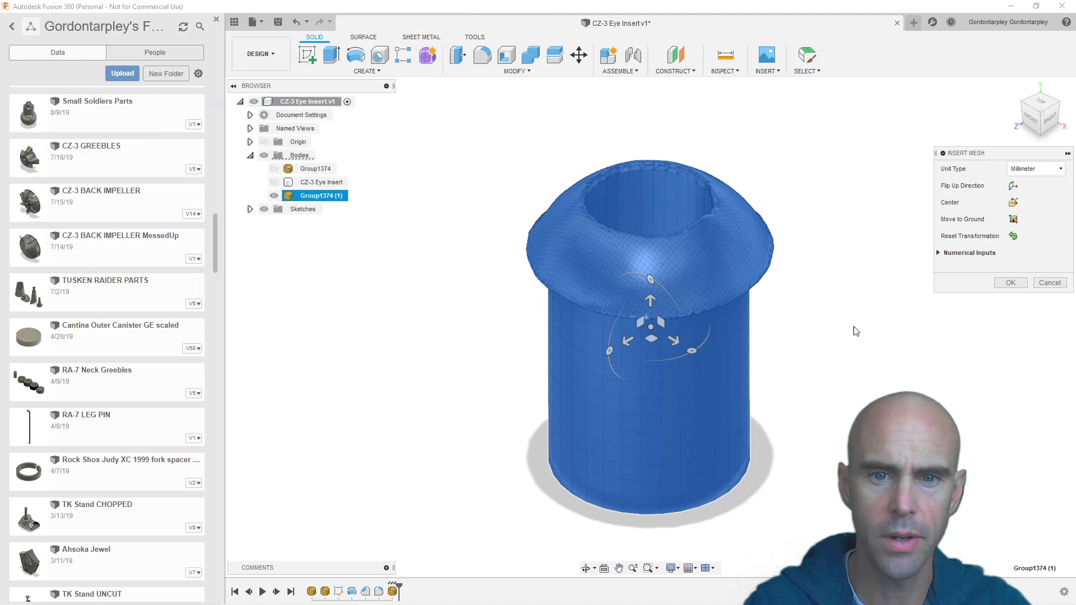
Step: Examine the inserted eye plug's cap underside, rim and shaft from below and in the front view
{"action": "scroll", "coordinate": [735, 228], "scroll_direction": "up", "scroll_amount": 3}
{"action": "middle_click_drag", "start_coordinate": [847, 272], "coordinate": [872, 209]}
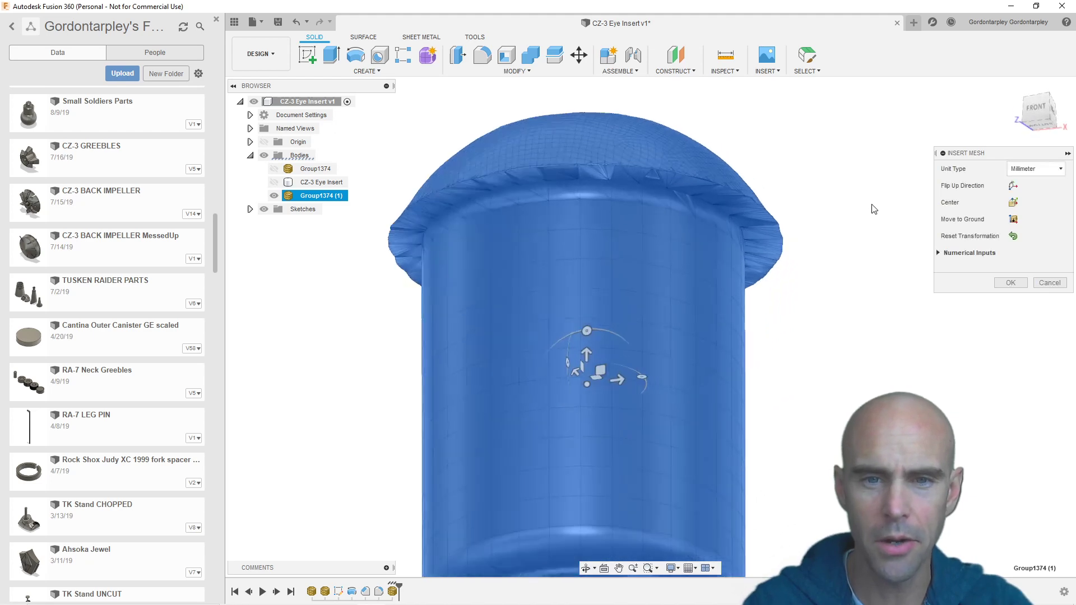
{"action": "scroll", "coordinate": [872, 208], "scroll_direction": "up", "scroll_amount": 1}
{"action": "left_click", "coordinate": [1036, 106]}
{"action": "scroll", "coordinate": [799, 245], "scroll_direction": "up", "scroll_amount": 1}
{"action": "middle_click_drag", "start_coordinate": [799, 245], "coordinate": [809, 242]}
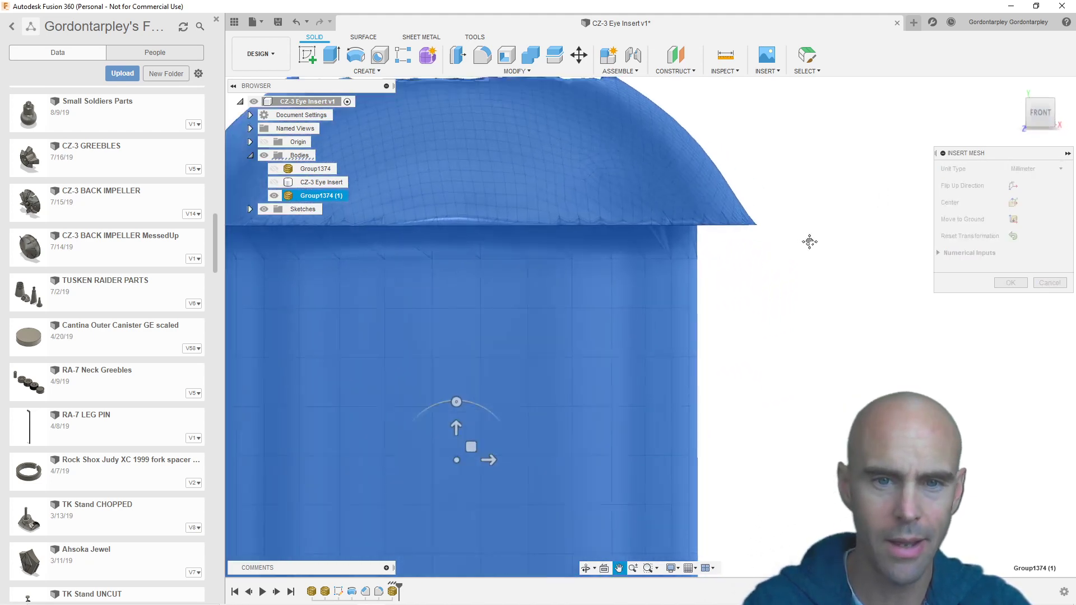
{"action": "scroll", "coordinate": [809, 242], "scroll_direction": "down", "scroll_amount": 5}
{"action": "middle_click_drag", "start_coordinate": [812, 308], "coordinate": [795, 262]}
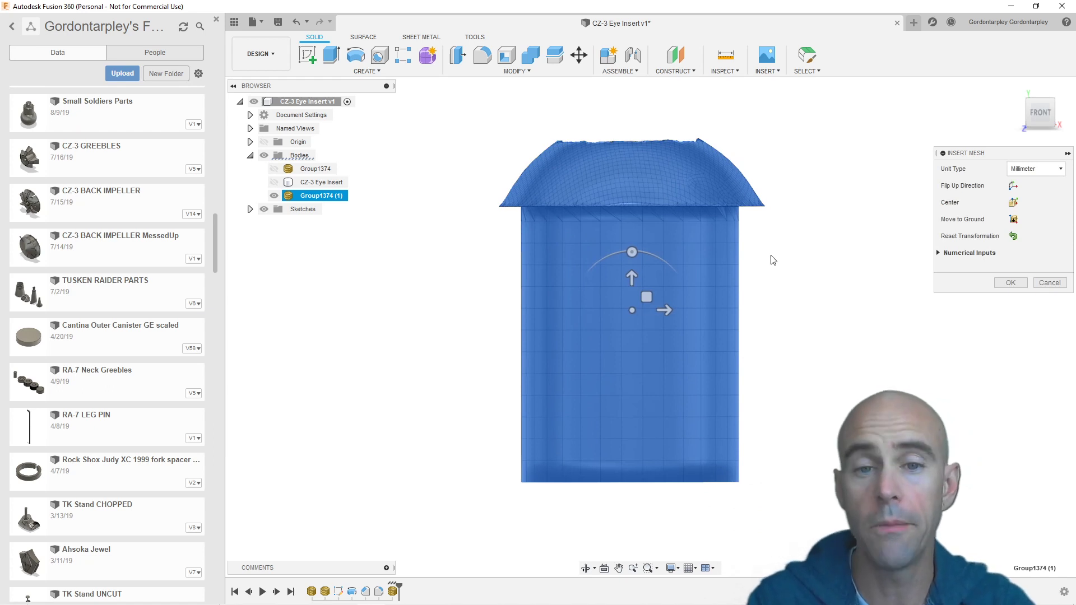
{"action": "middle_click_drag", "start_coordinate": [803, 261], "coordinate": [804, 267]}
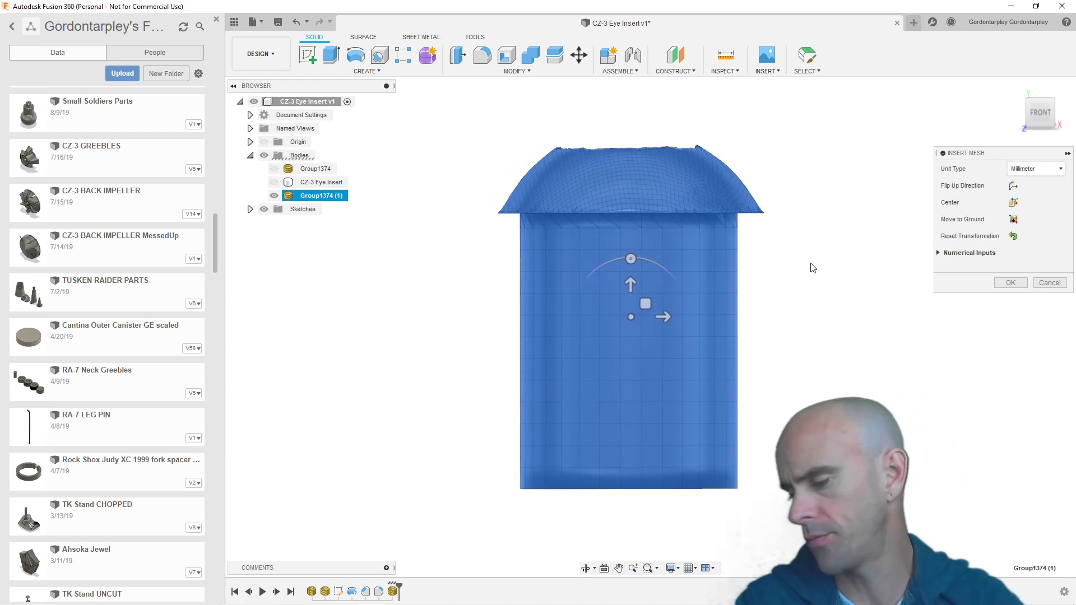
{"action": "middle_click_drag", "start_coordinate": [827, 319], "coordinate": [796, 307]}
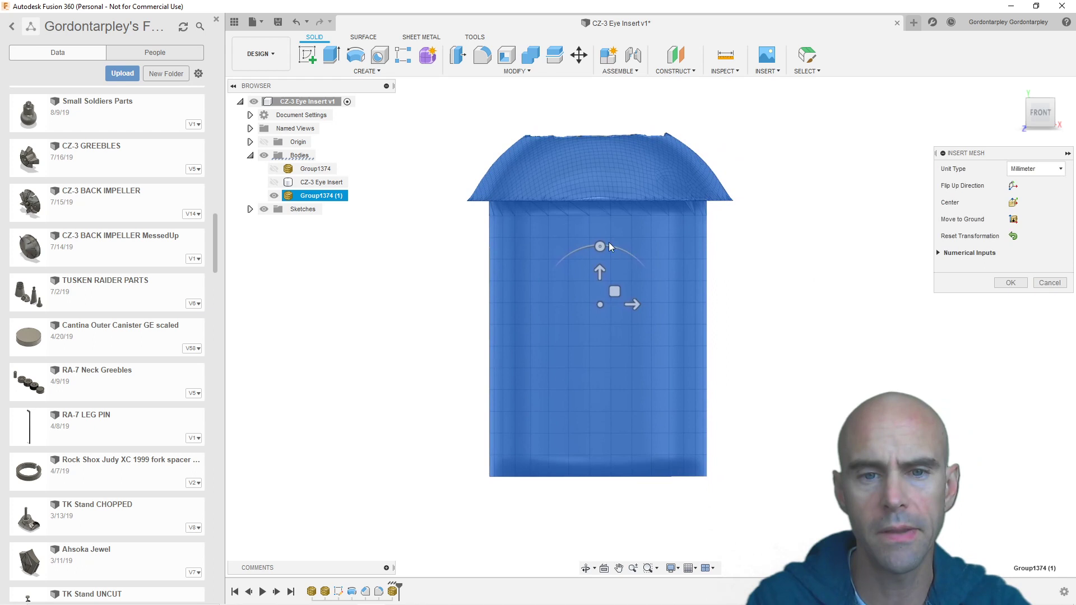
{"action": "middle_click_drag", "start_coordinate": [620, 145], "coordinate": [715, 277], "text": "shift"}
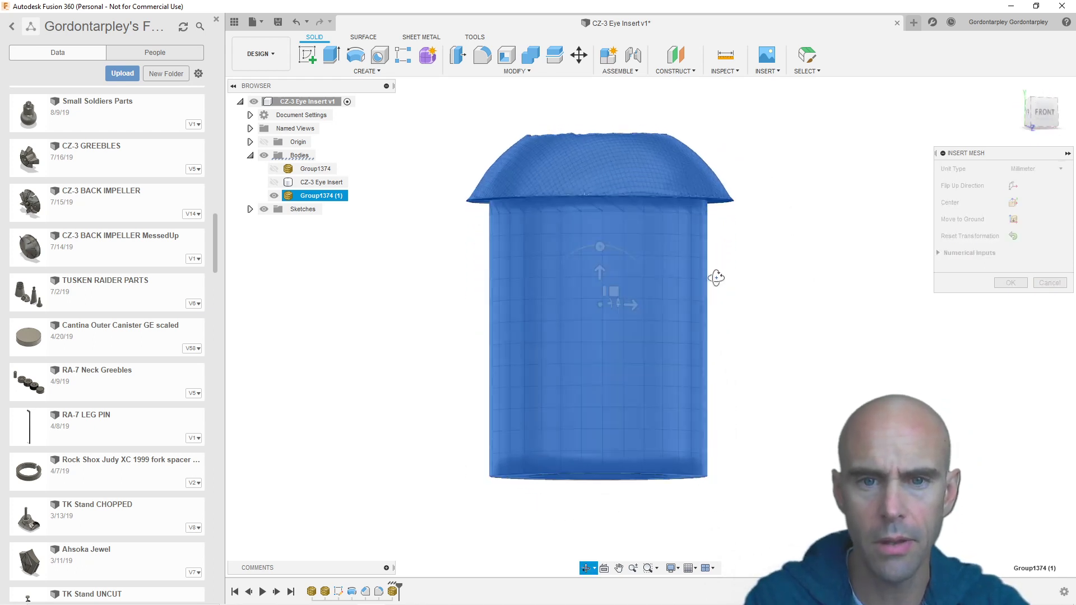
{"action": "left_click", "coordinate": [1038, 111]}
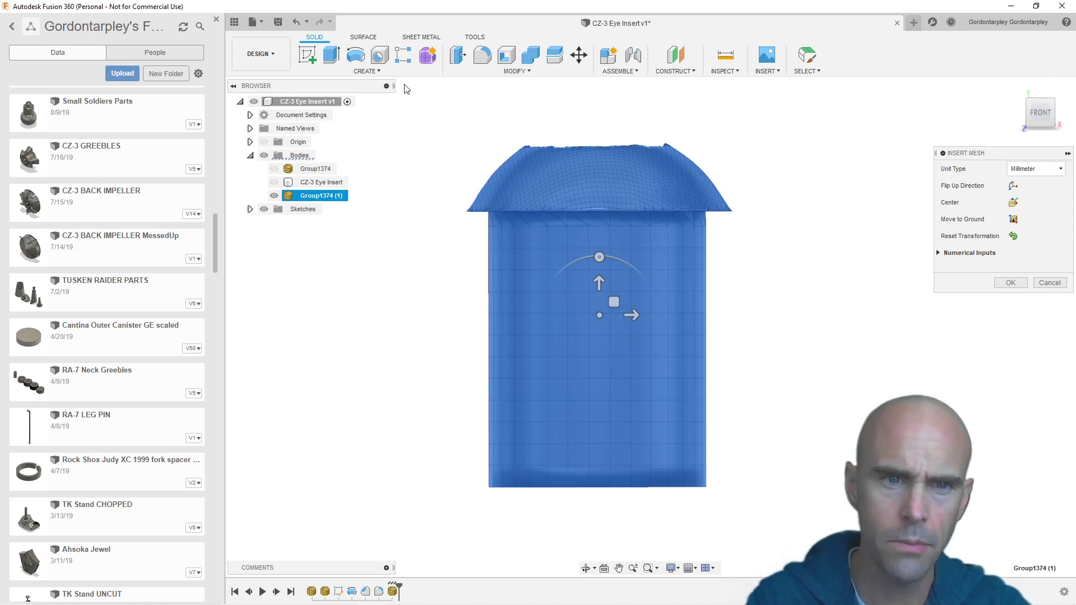
{"action": "left_click", "coordinate": [330, 71]}
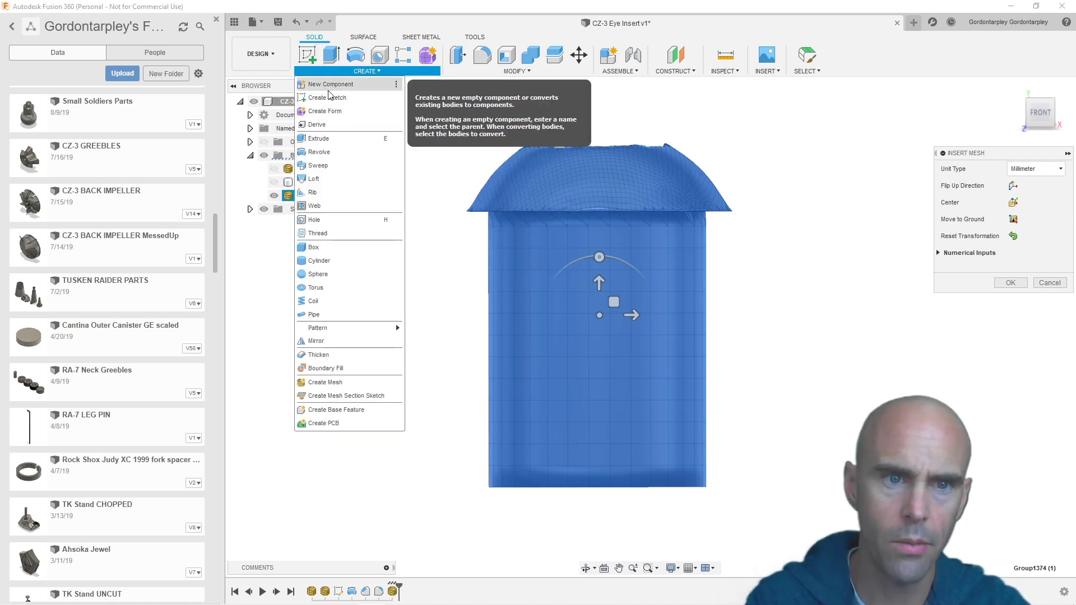
{"action": "left_click", "coordinate": [329, 98]}
{"action": "scroll", "coordinate": [795, 323], "scroll_direction": "up", "scroll_amount": 3}
{"action": "scroll", "coordinate": [794, 322], "scroll_direction": "down", "scroll_amount": 8}
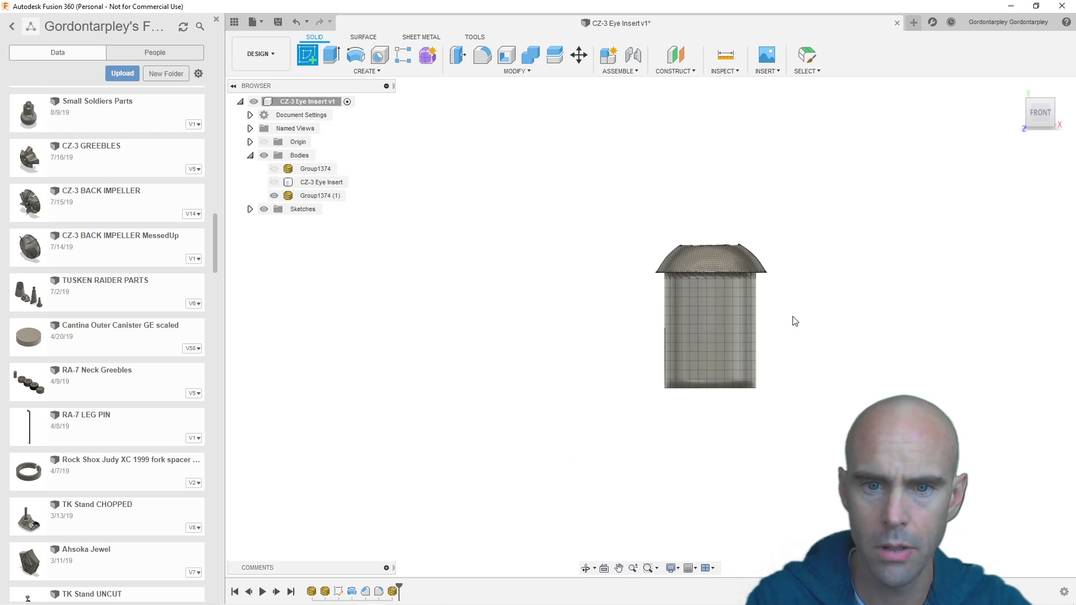
{"action": "middle_click_drag", "start_coordinate": [489, 194], "coordinate": [377, 184]}
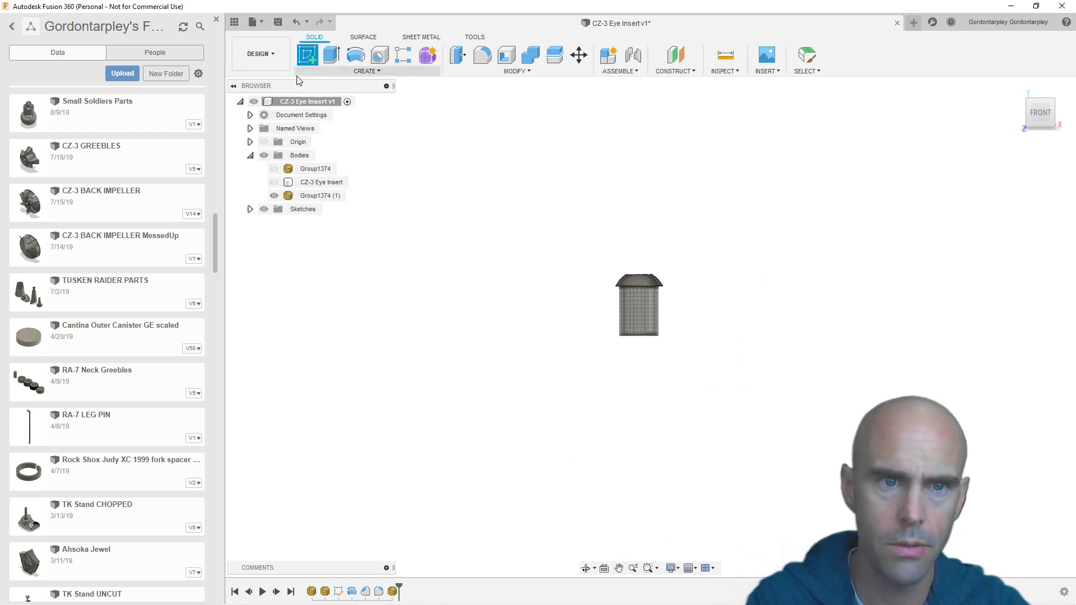
{"action": "left_click", "coordinate": [250, 210]}
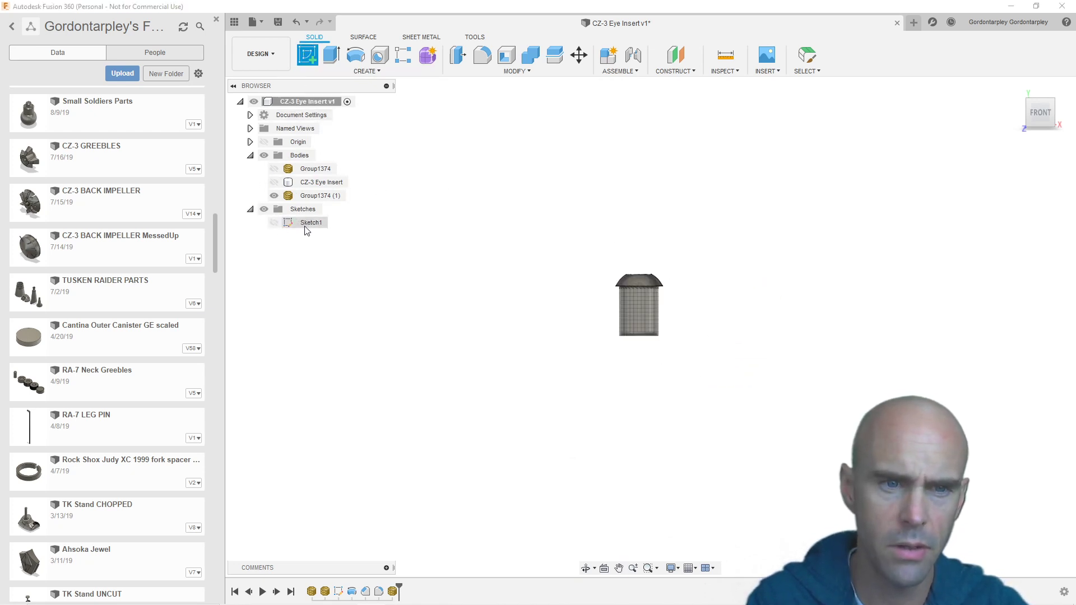
{"action": "left_click", "coordinate": [368, 71]}
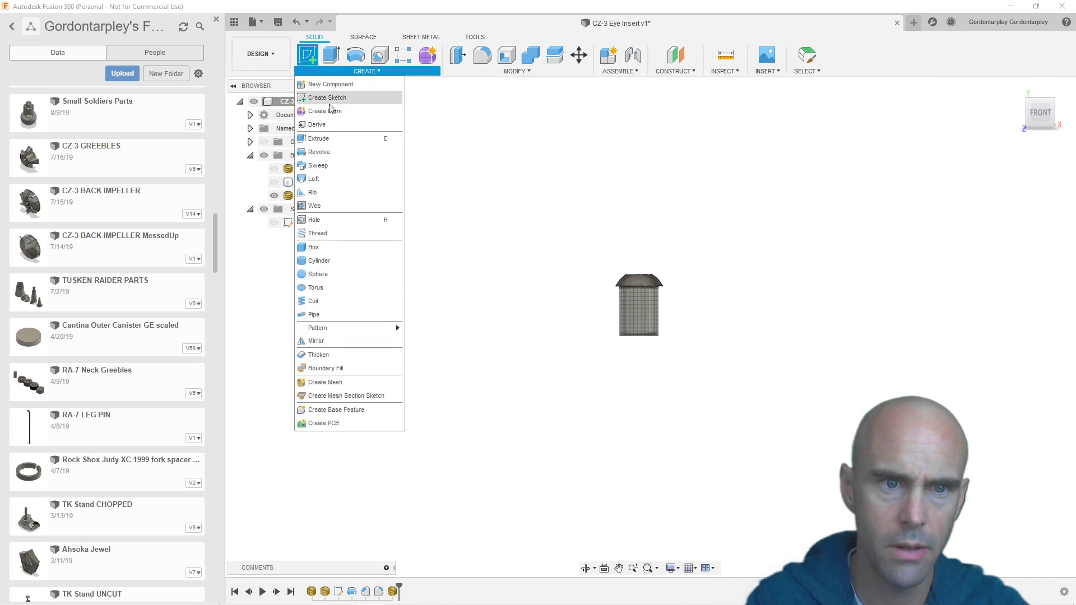
{"action": "scroll", "coordinate": [649, 206], "scroll_direction": "down", "scroll_amount": 2}
{"action": "scroll", "coordinate": [523, 200], "scroll_direction": "up", "scroll_amount": 5}
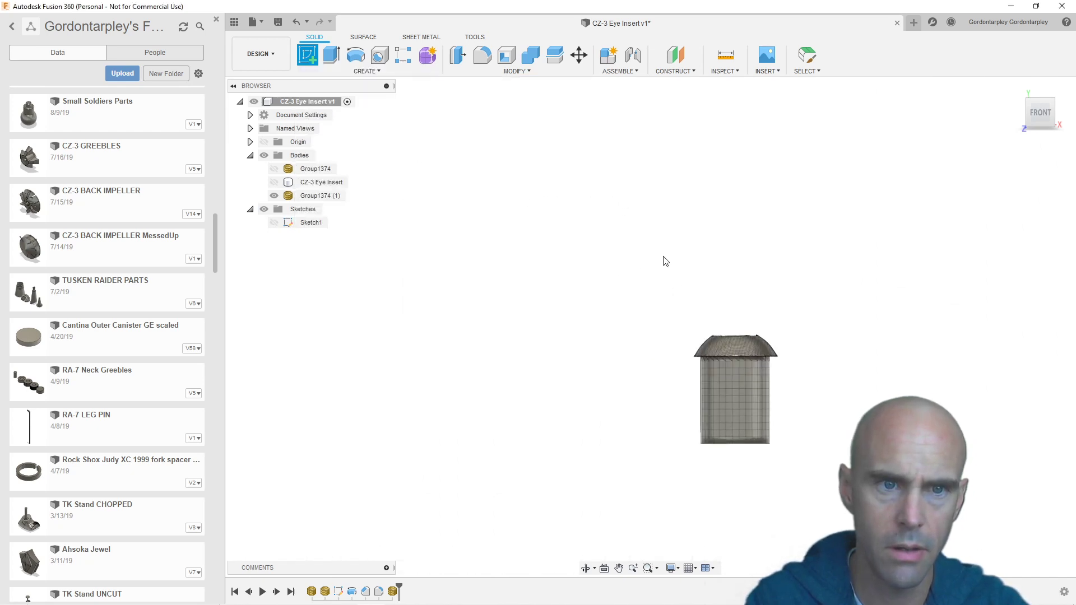
{"action": "middle_click_drag", "start_coordinate": [663, 256], "coordinate": [555, 211]}
Step: Check where the eye plug mesh sits relative to the origin and the sketch planes, and leave the line command
{"action": "key", "text": "l"}
{"action": "scroll", "coordinate": [785, 347], "scroll_direction": "down", "scroll_amount": 3}
{"action": "scroll", "coordinate": [728, 325], "scroll_direction": "up", "scroll_amount": 4}
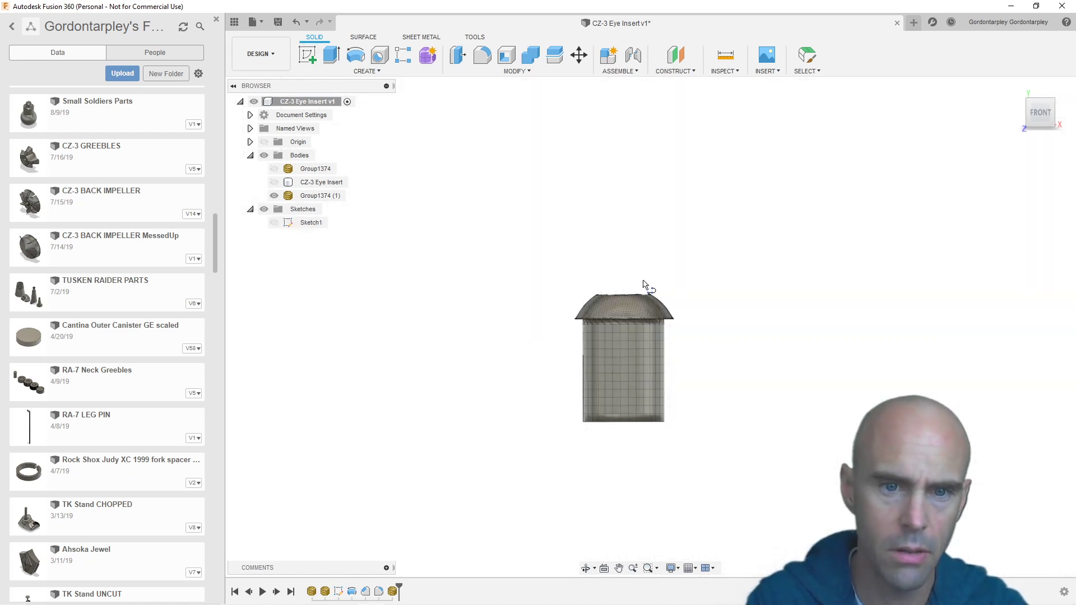
{"action": "scroll", "coordinate": [670, 357], "scroll_direction": "up", "scroll_amount": 1}
{"action": "scroll", "coordinate": [673, 356], "scroll_direction": "down", "scroll_amount": 5}
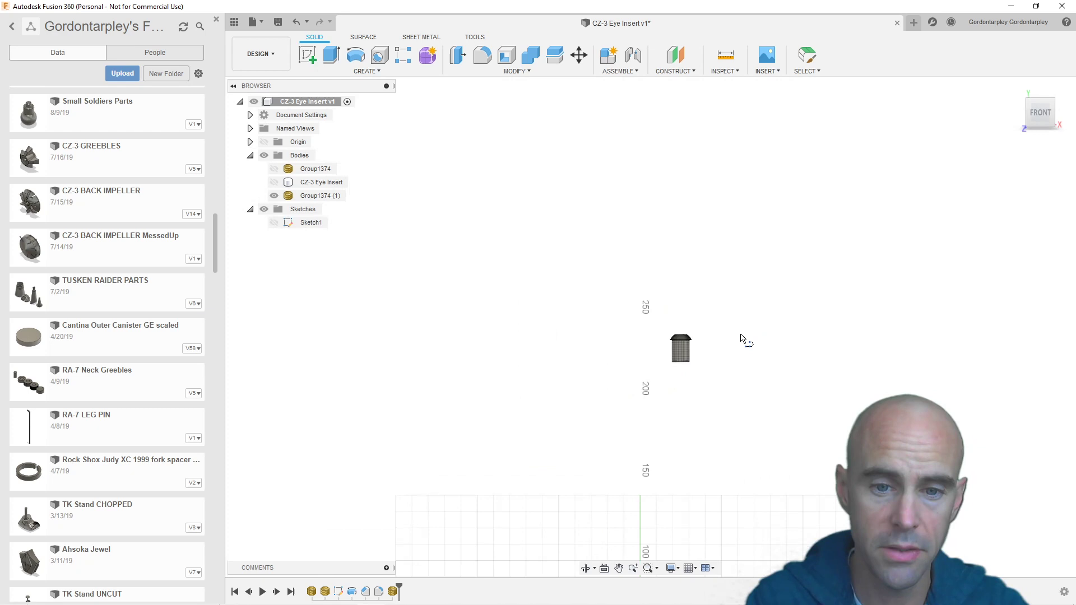
{"action": "middle_click_drag", "start_coordinate": [745, 338], "coordinate": [769, 265]}
{"action": "mouse_move", "coordinate": [738, 313]}
{"action": "middle_mouse_down"}
{"action": "mouse_move", "coordinate": [732, 328]}
{"action": "mouse_move", "coordinate": [726, 306]}
{"action": "middle_mouse_up"}
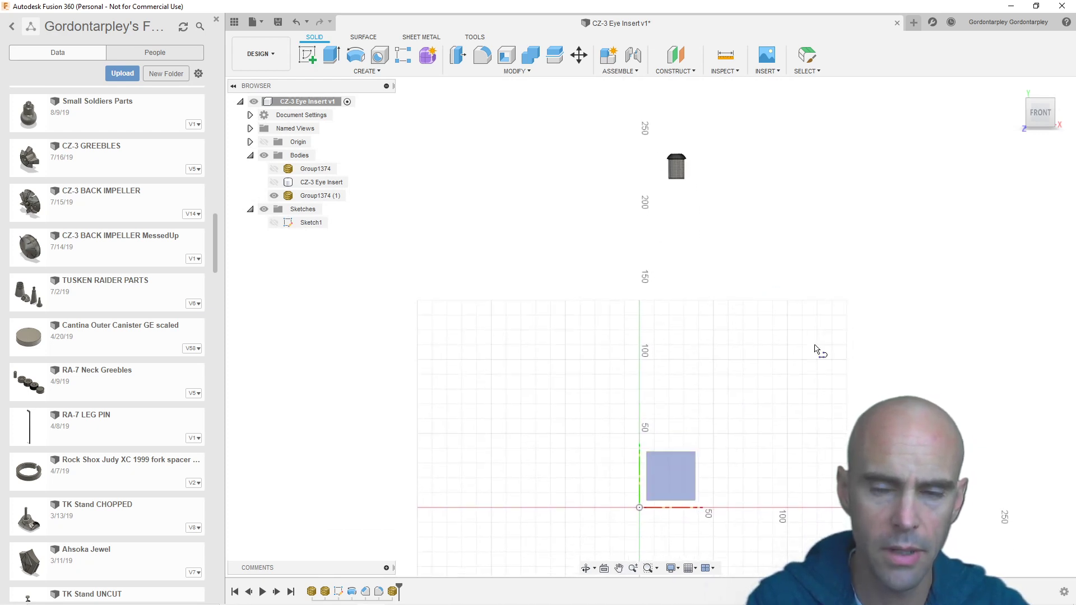
{"action": "middle_click_drag", "start_coordinate": [758, 249], "coordinate": [762, 303]}
{"action": "scroll", "coordinate": [701, 255], "scroll_direction": "down", "scroll_amount": 2}
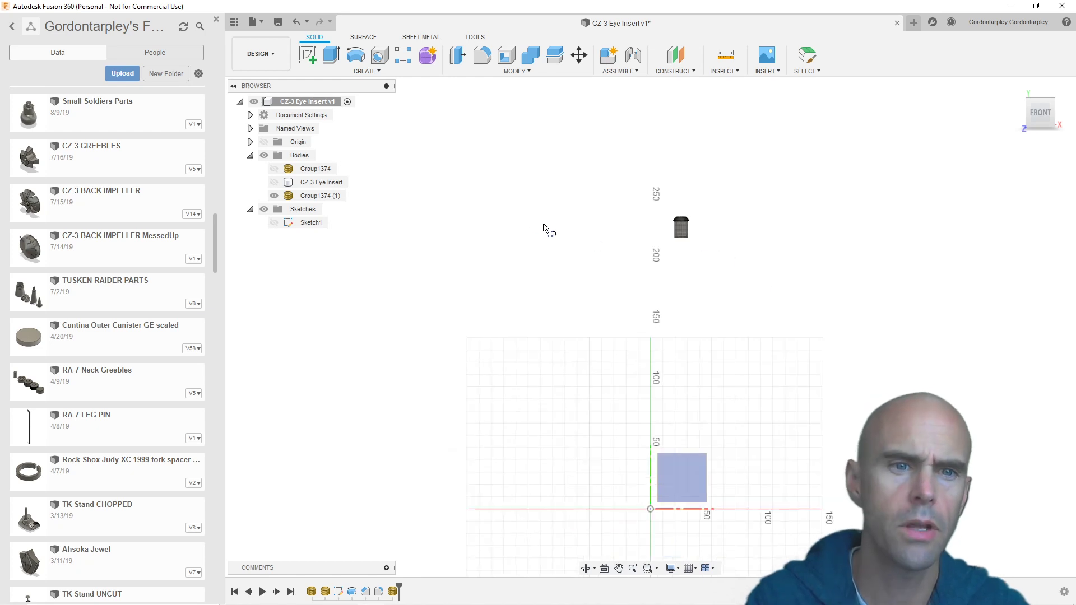
{"action": "scroll", "coordinate": [355, 209], "scroll_direction": "up", "scroll_amount": 1}
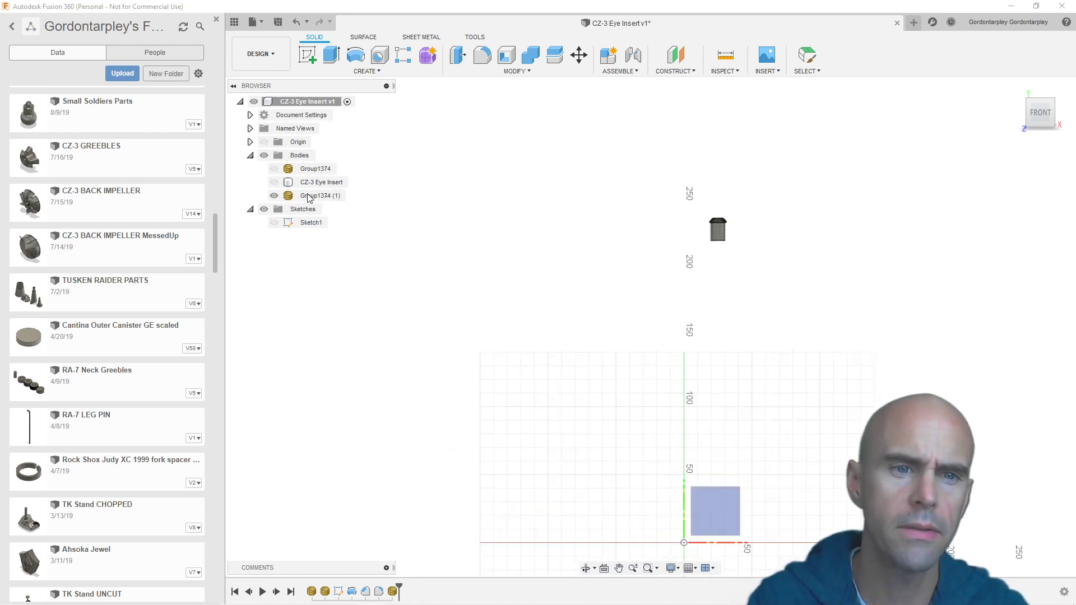
{"action": "key", "text": "Escape"}
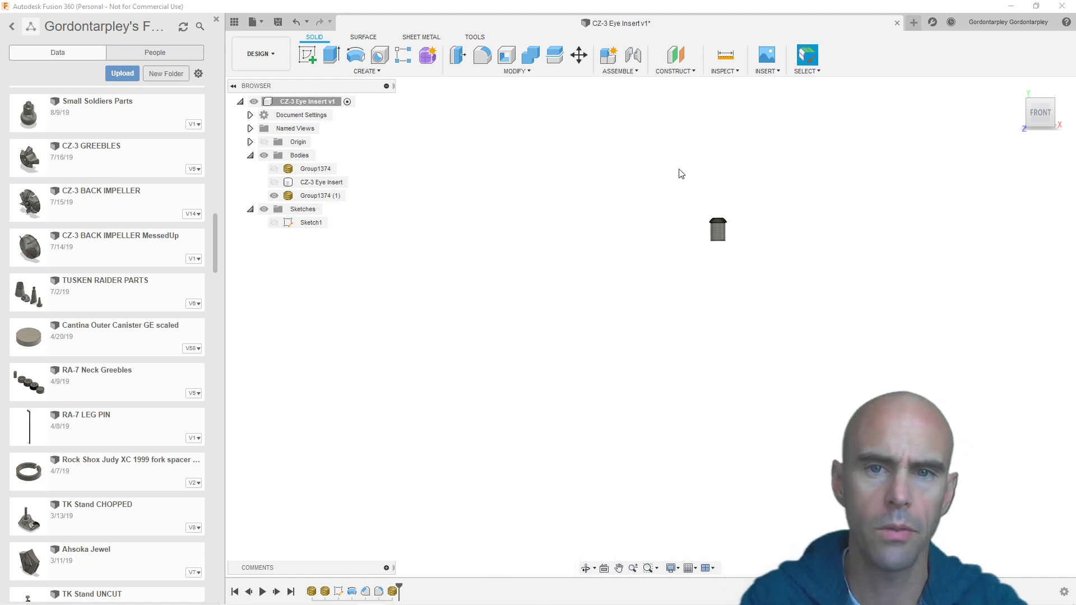
Step: Delete the off-origin eye plug mesh body Group1374 (1)
{"action": "right_click", "coordinate": [335, 197]}
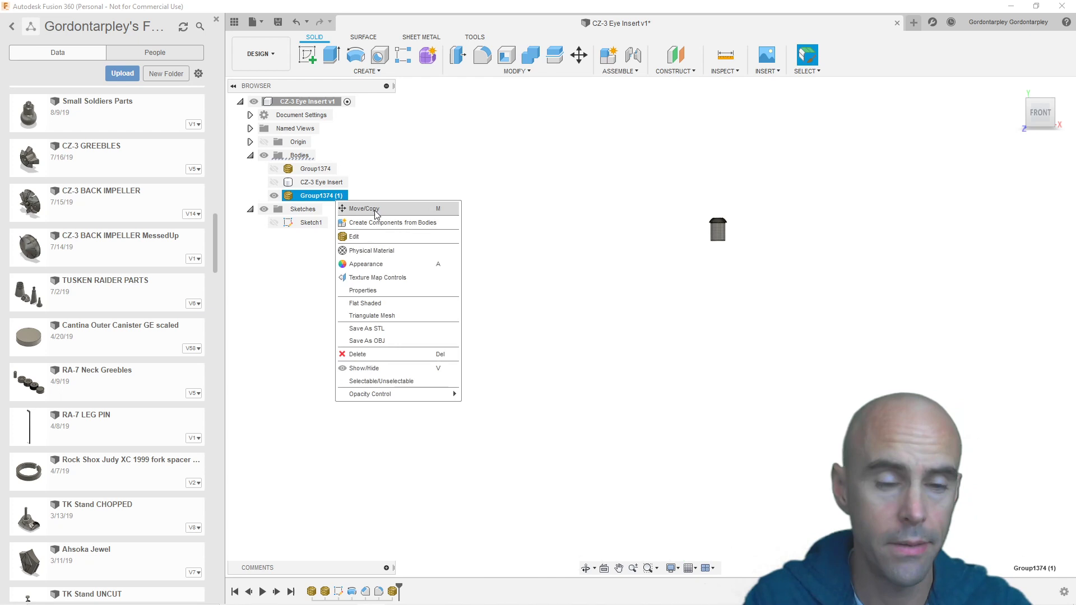
{"action": "left_click", "coordinate": [370, 354]}
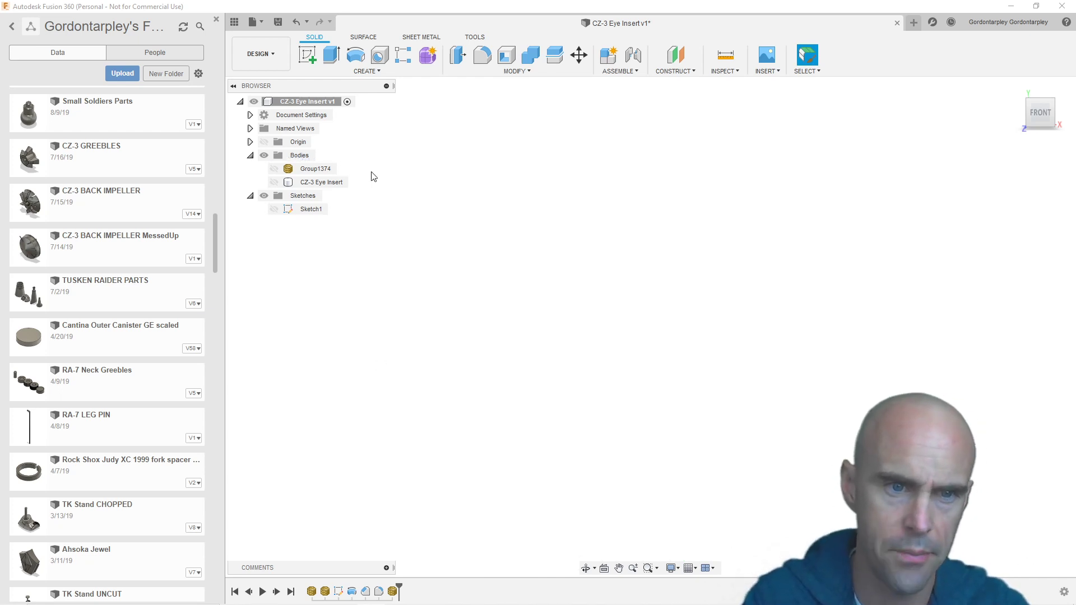
Step: Insert the CZ-3 Eye Plug mesh in millimetres, centred on the origin and moved to the ground
{"action": "left_click", "coordinate": [766, 70]}
{"action": "left_click", "coordinate": [779, 126]}
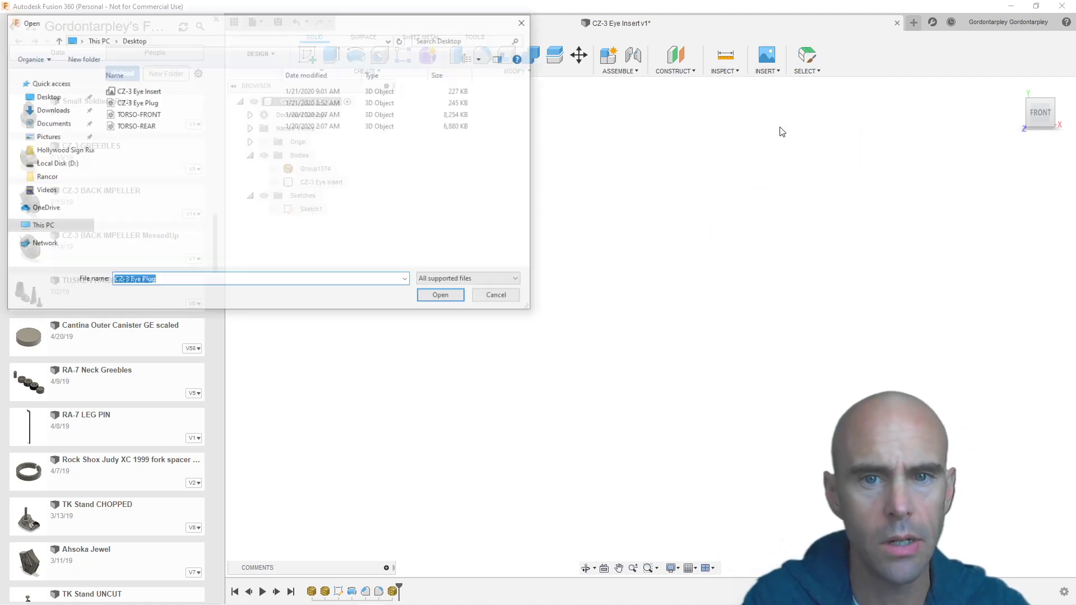
{"action": "double_click", "coordinate": [148, 102]}
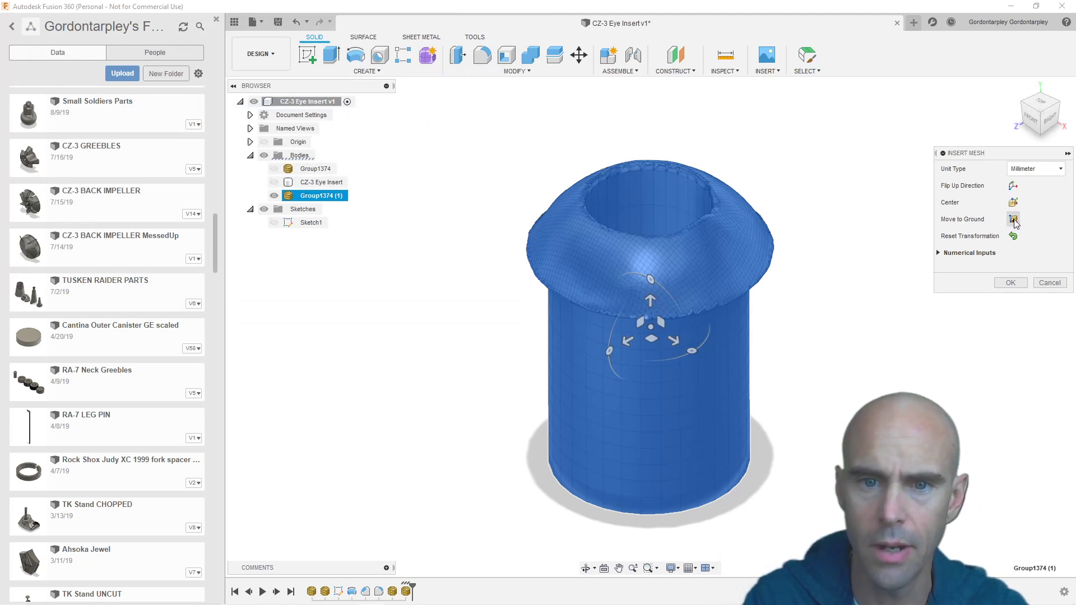
{"action": "scroll", "coordinate": [800, 328], "scroll_direction": "up", "scroll_amount": 2}
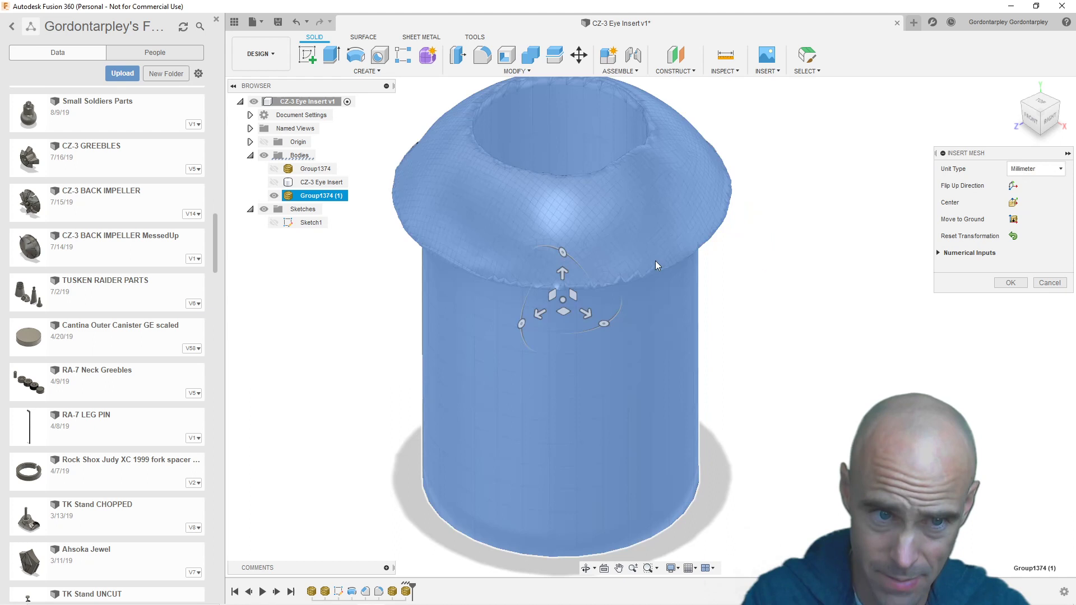
{"action": "scroll", "coordinate": [595, 282], "scroll_direction": "down", "scroll_amount": 5}
{"action": "middle_click_drag", "start_coordinate": [624, 277], "coordinate": [673, 252], "text": "shift"}
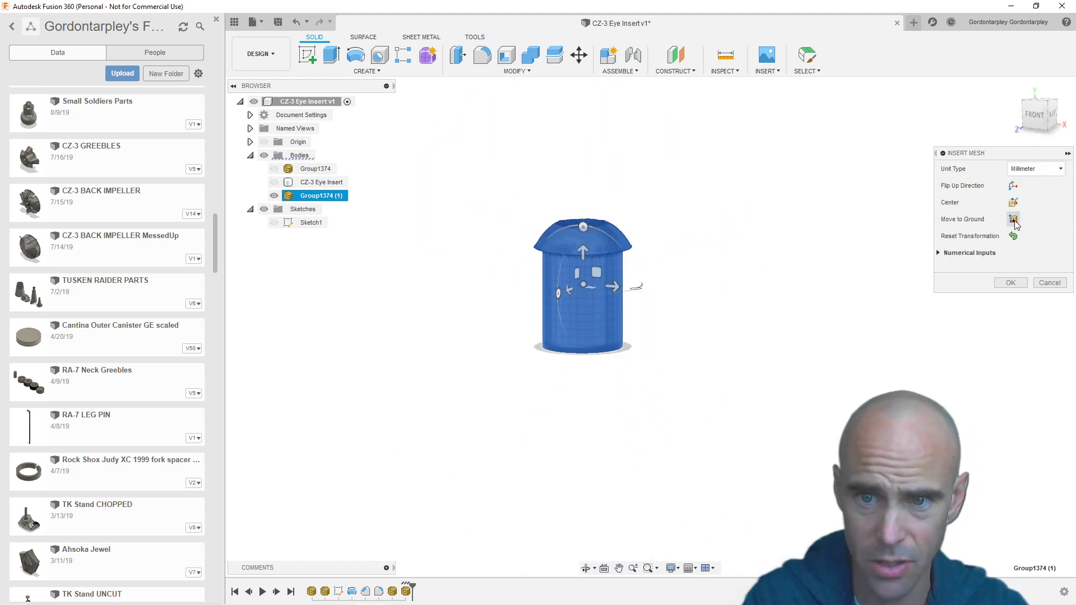
{"action": "left_click", "coordinate": [1015, 225]}
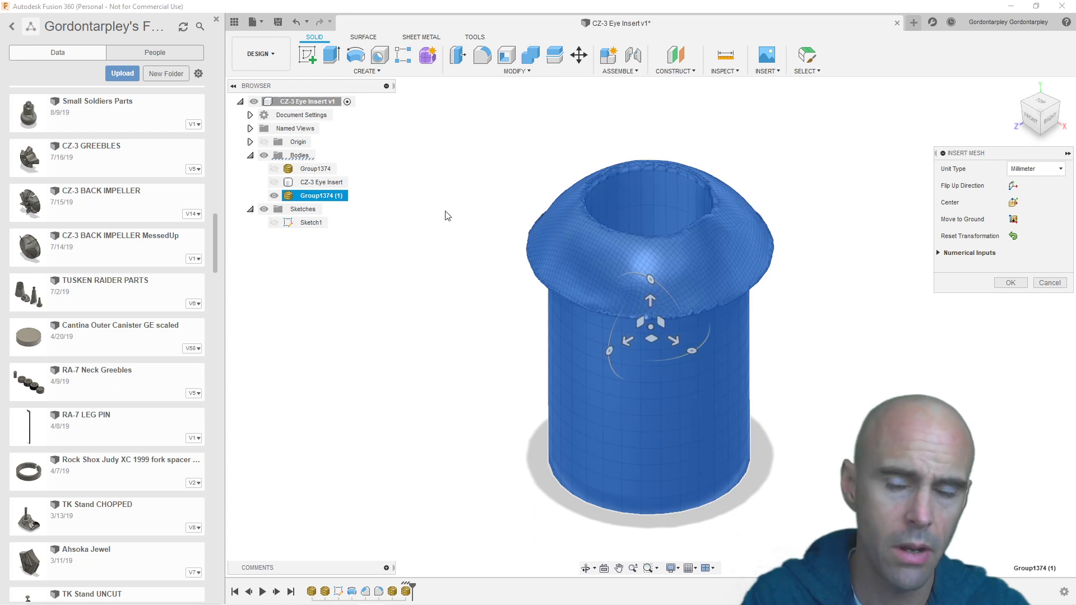
{"action": "left_click", "coordinate": [1010, 283]}
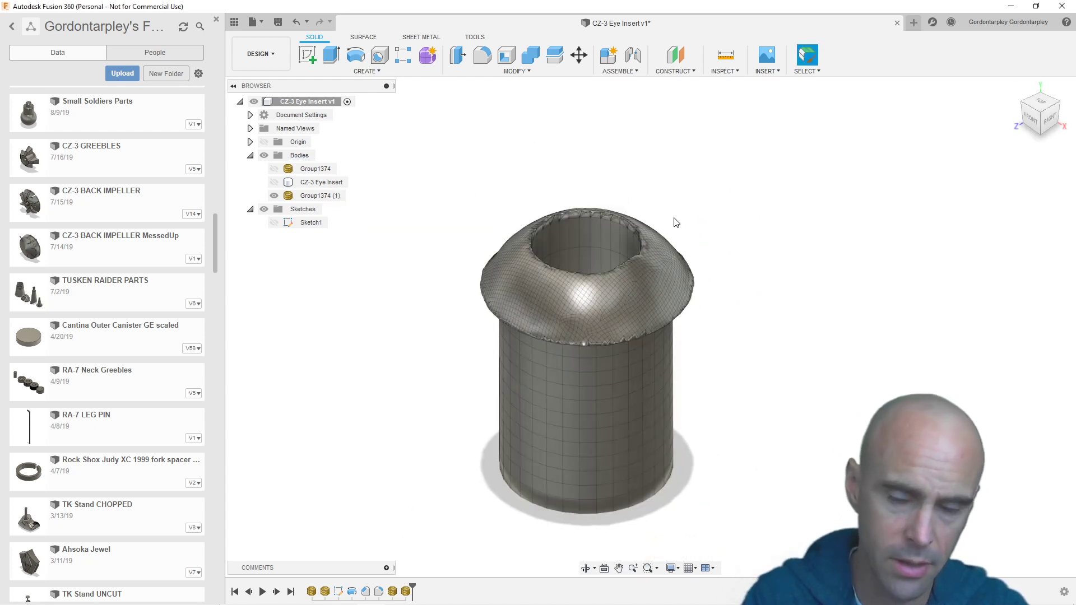
Step: Show the origin planes and axes and check the eye plug mesh's placement against them from the front
{"action": "left_click", "coordinate": [1033, 125]}
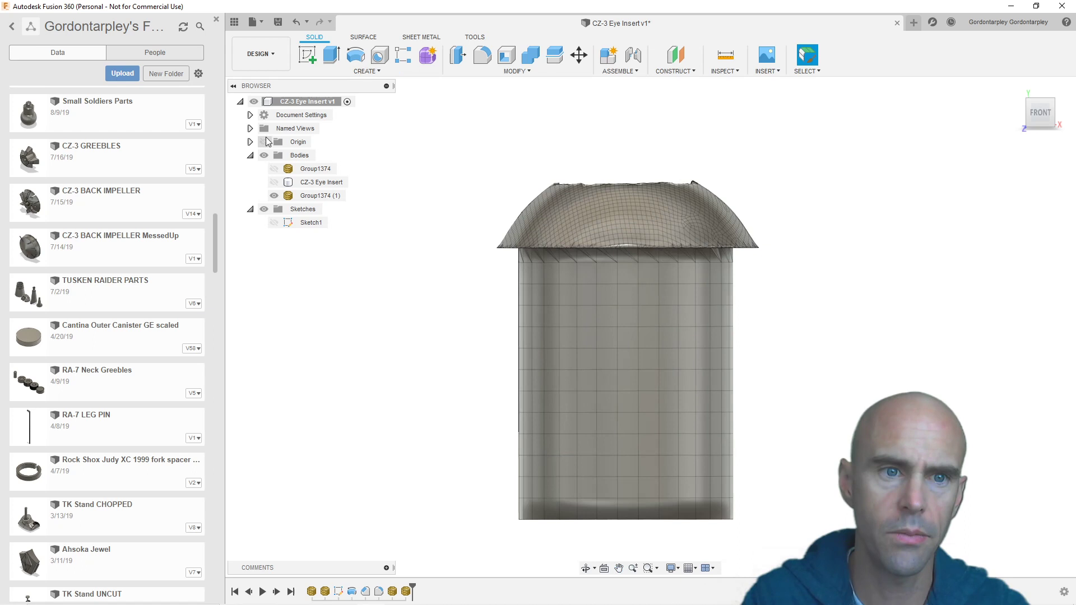
{"action": "left_click", "coordinate": [264, 142]}
{"action": "left_click", "coordinate": [320, 195]}
{"action": "scroll", "coordinate": [670, 488], "scroll_direction": "down", "scroll_amount": 3}
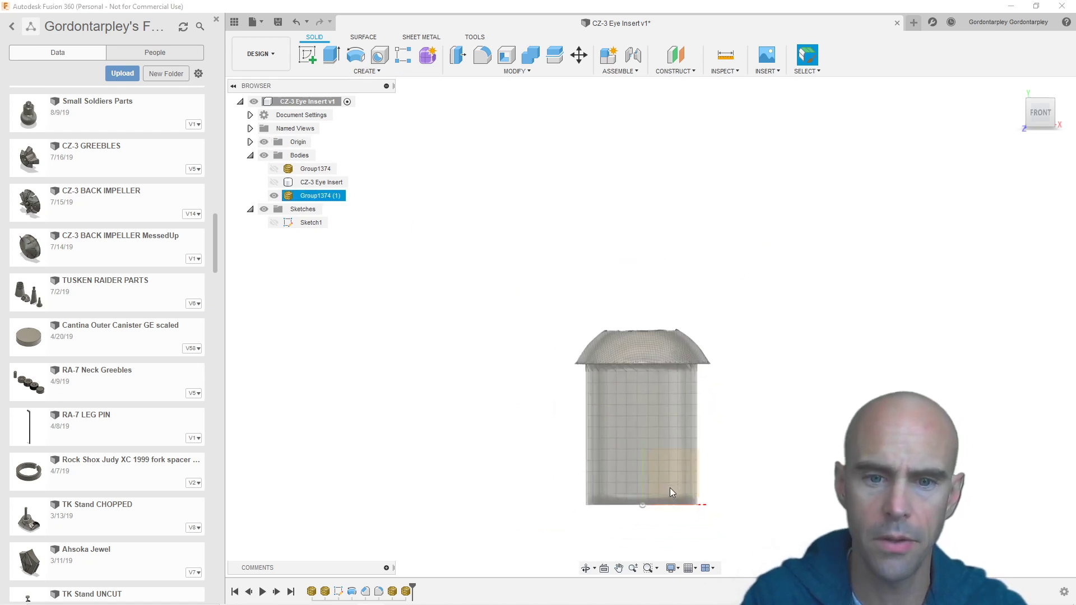
{"action": "scroll", "coordinate": [670, 487], "scroll_direction": "up", "scroll_amount": 3}
{"action": "scroll", "coordinate": [684, 499], "scroll_direction": "down", "scroll_amount": 6}
{"action": "left_click", "coordinate": [548, 415]}
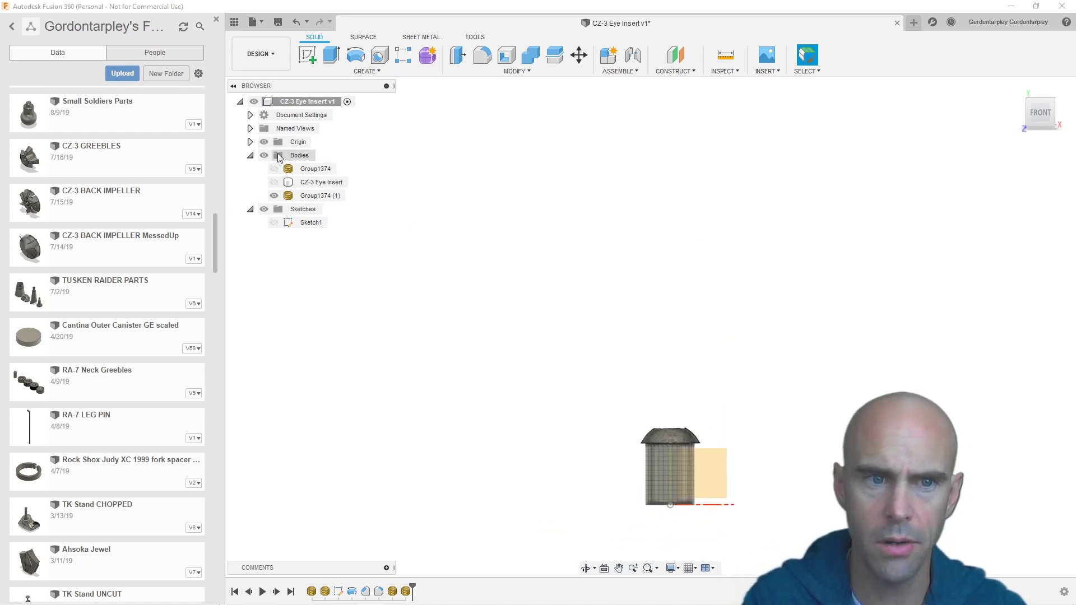
{"action": "left_click", "coordinate": [264, 143]}
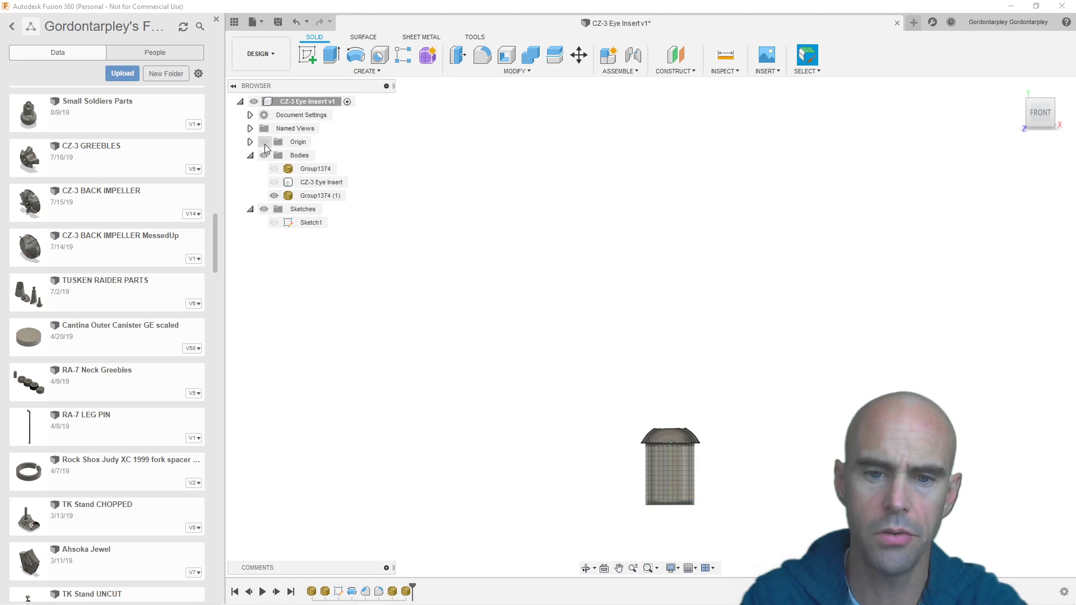
{"action": "left_click", "coordinate": [264, 142]}
{"action": "scroll", "coordinate": [684, 442], "scroll_direction": "down", "scroll_amount": 4}
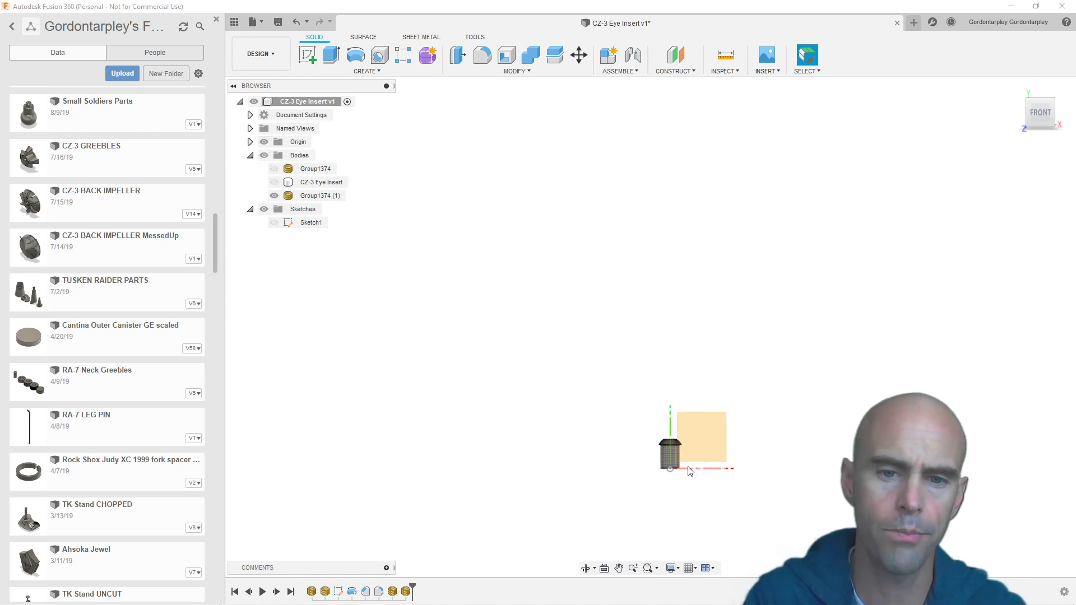
Step: Start a new sketch on the front XY origin plane that passes through the eye plug mesh
{"action": "scroll", "coordinate": [676, 479], "scroll_direction": "up", "scroll_amount": 5}
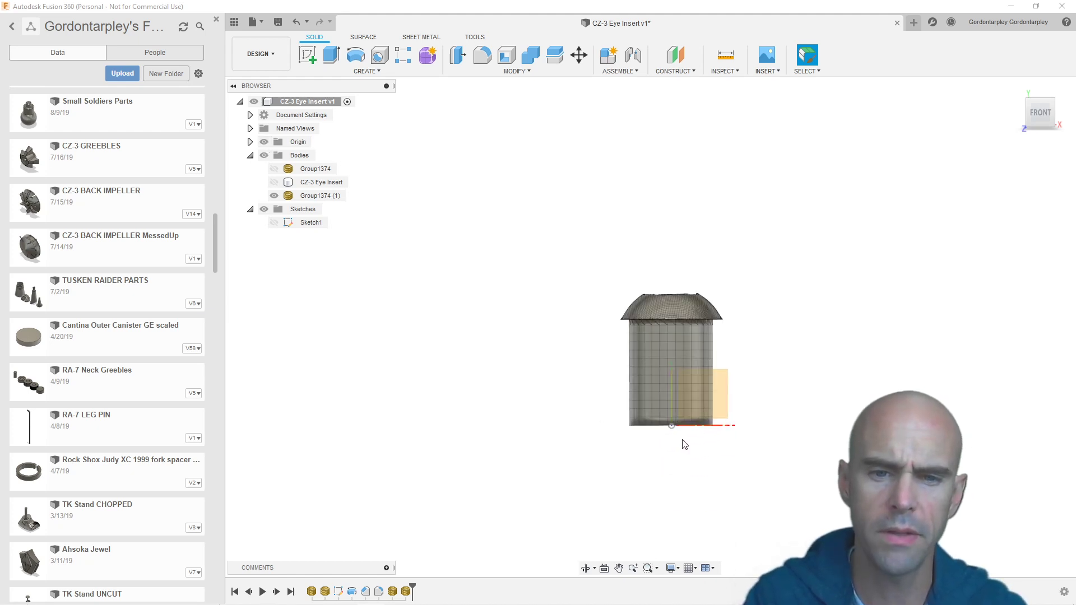
{"action": "middle_click_drag", "start_coordinate": [751, 430], "coordinate": [704, 432]}
{"action": "left_click", "coordinate": [640, 406]}
{"action": "scroll", "coordinate": [640, 406], "scroll_direction": "down", "scroll_amount": 2}
{"action": "scroll", "coordinate": [634, 409], "scroll_direction": "up", "scroll_amount": 5}
{"action": "scroll", "coordinate": [633, 408], "scroll_direction": "up", "scroll_amount": 2}
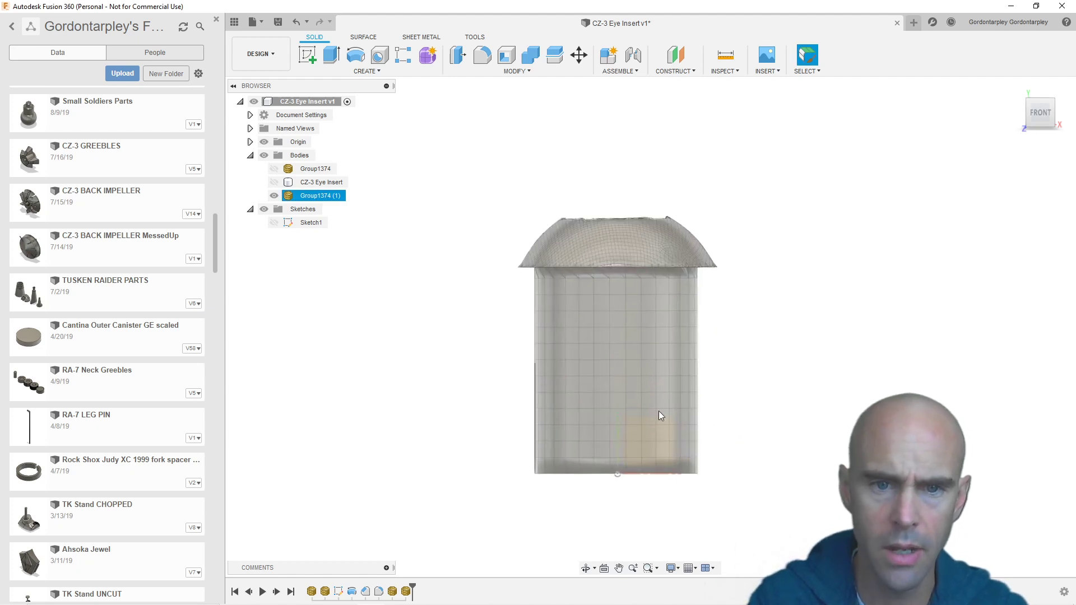
{"action": "scroll", "coordinate": [704, 425], "scroll_direction": "down", "scroll_amount": 2}
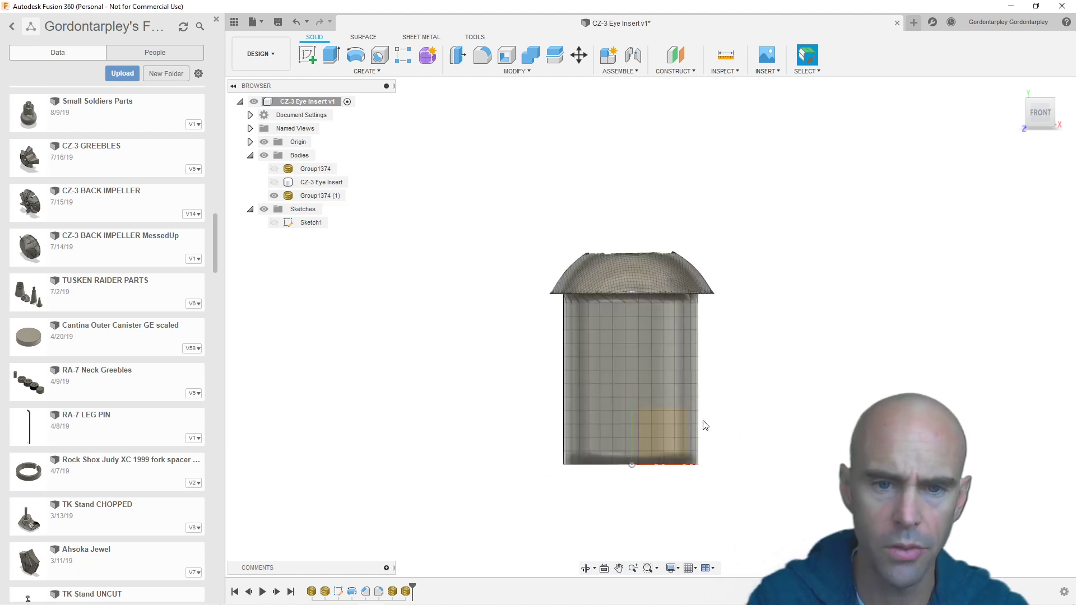
{"action": "left_click", "coordinate": [355, 73]}
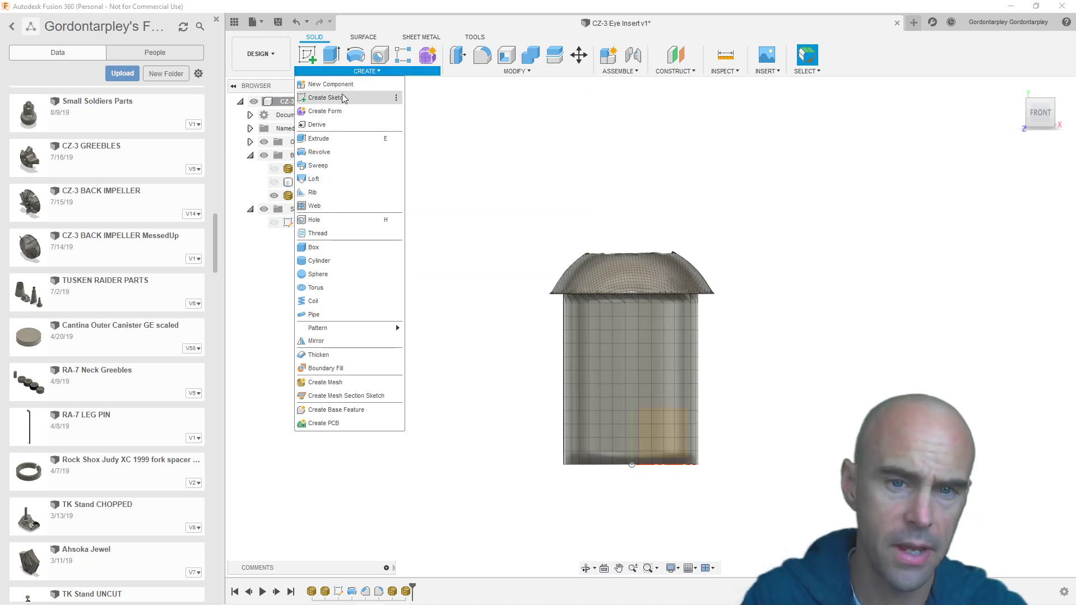
{"action": "left_click", "coordinate": [343, 98]}
{"action": "scroll", "coordinate": [687, 298], "scroll_direction": "down", "scroll_amount": 5}
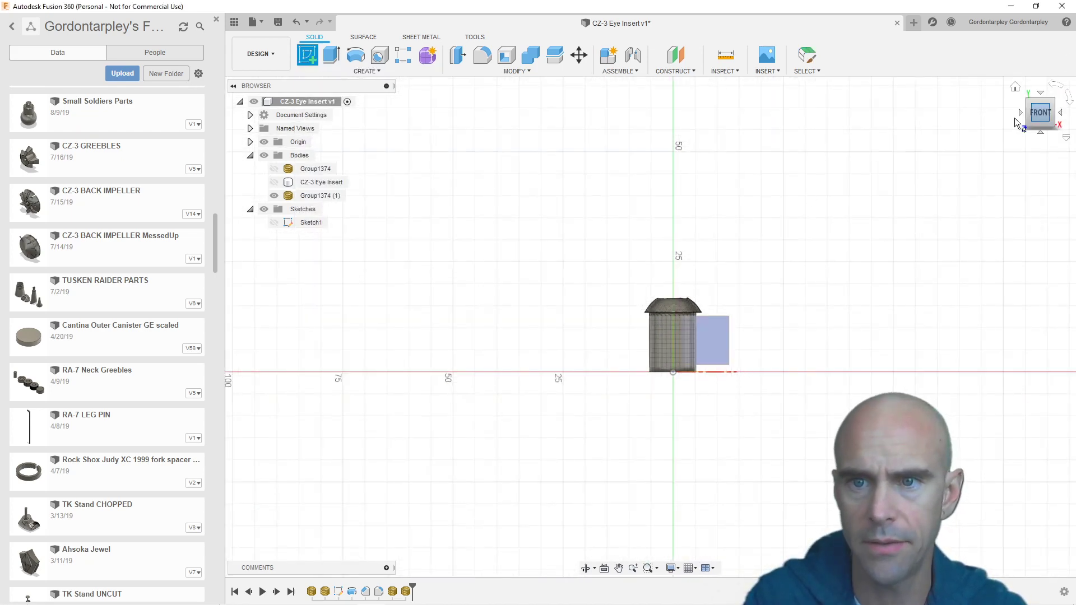
{"action": "middle_click_drag", "start_coordinate": [794, 300], "coordinate": [728, 353], "text": "shift"}
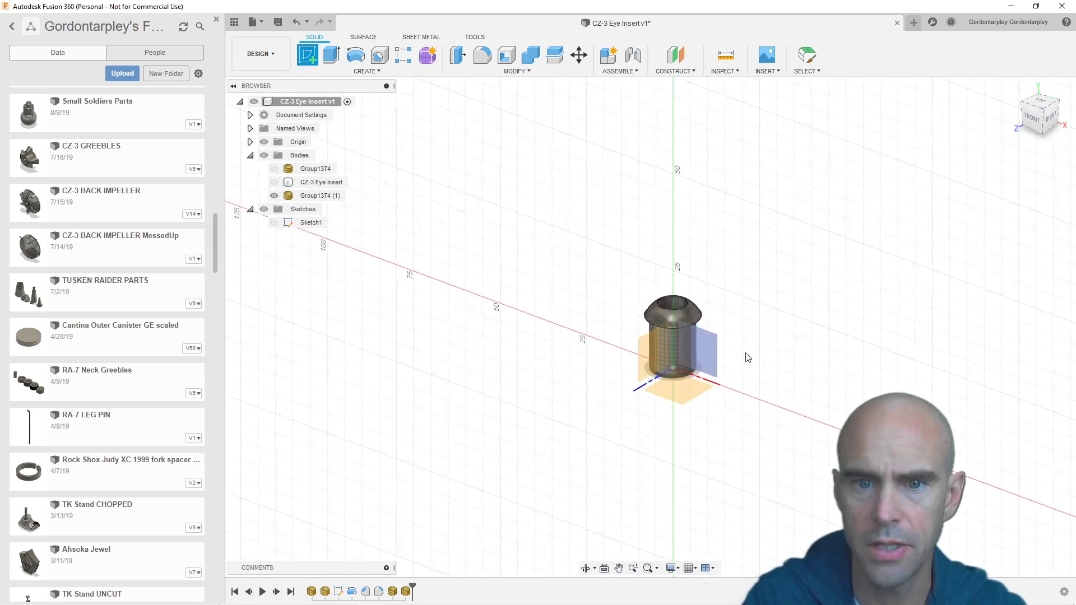
{"action": "left_click", "coordinate": [706, 355]}
{"action": "scroll", "coordinate": [663, 286], "scroll_direction": "down", "scroll_amount": 3}
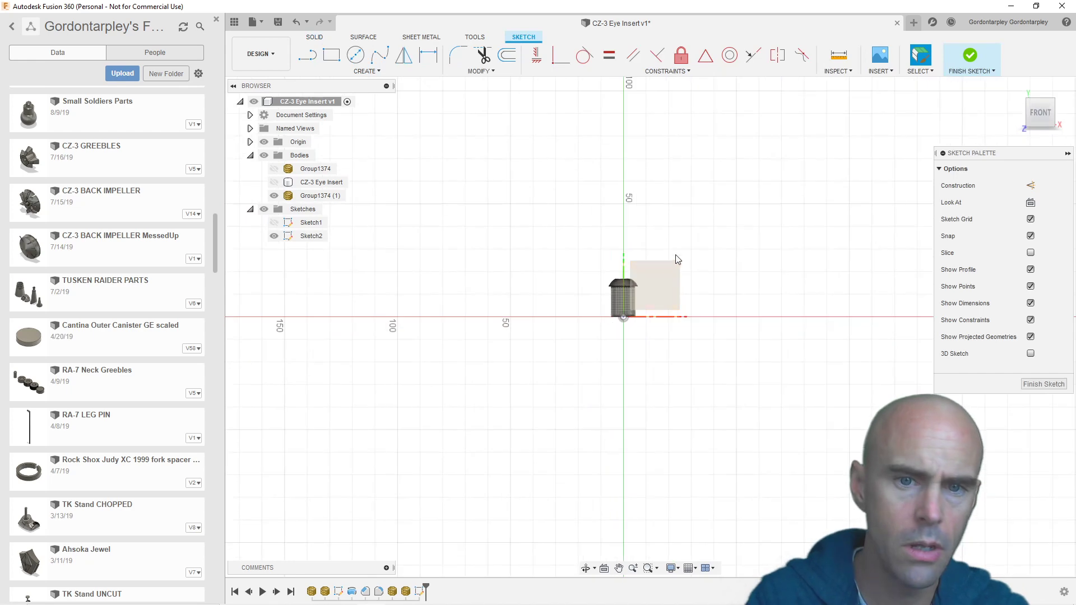
Step: Draw a vertical centre line from the origin up through the eye plug mesh, ending above its head
{"action": "scroll", "coordinate": [669, 253], "scroll_direction": "up", "scroll_amount": 5}
{"action": "middle_click_drag", "start_coordinate": [639, 261], "coordinate": [871, 164]}
{"action": "scroll", "coordinate": [776, 201], "scroll_direction": "up", "scroll_amount": 2}
{"action": "scroll", "coordinate": [778, 200], "scroll_direction": "up", "scroll_amount": 2}
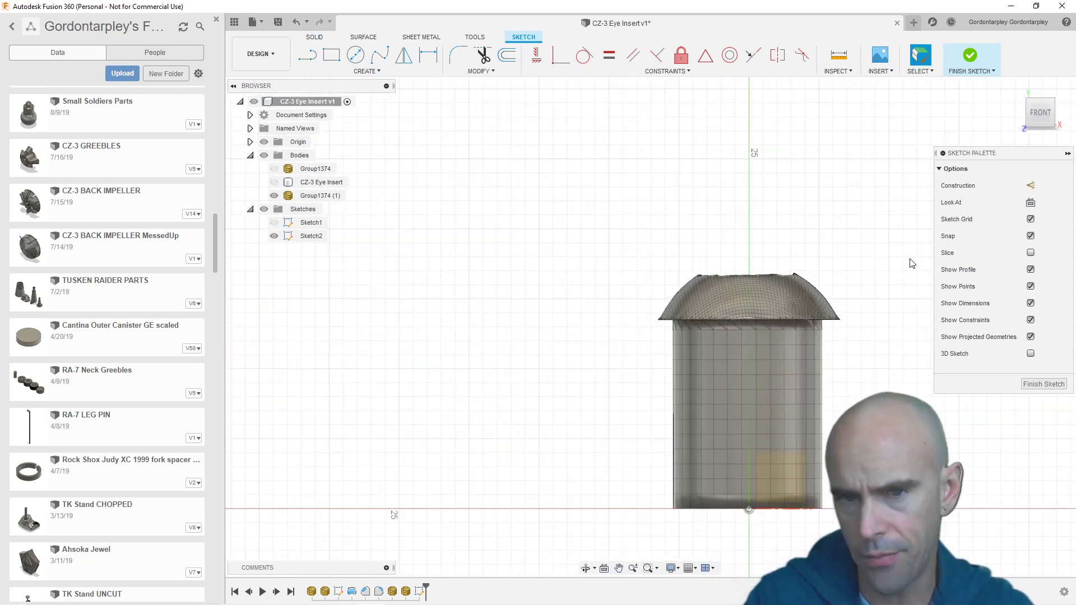
{"action": "mouse_move", "coordinate": [828, 253]}
{"action": "middle_mouse_down"}
{"action": "mouse_move", "coordinate": [717, 194]}
{"action": "mouse_move", "coordinate": [700, 199]}
{"action": "mouse_move", "coordinate": [727, 205]}
{"action": "middle_mouse_up"}
{"action": "key", "text": "l"}
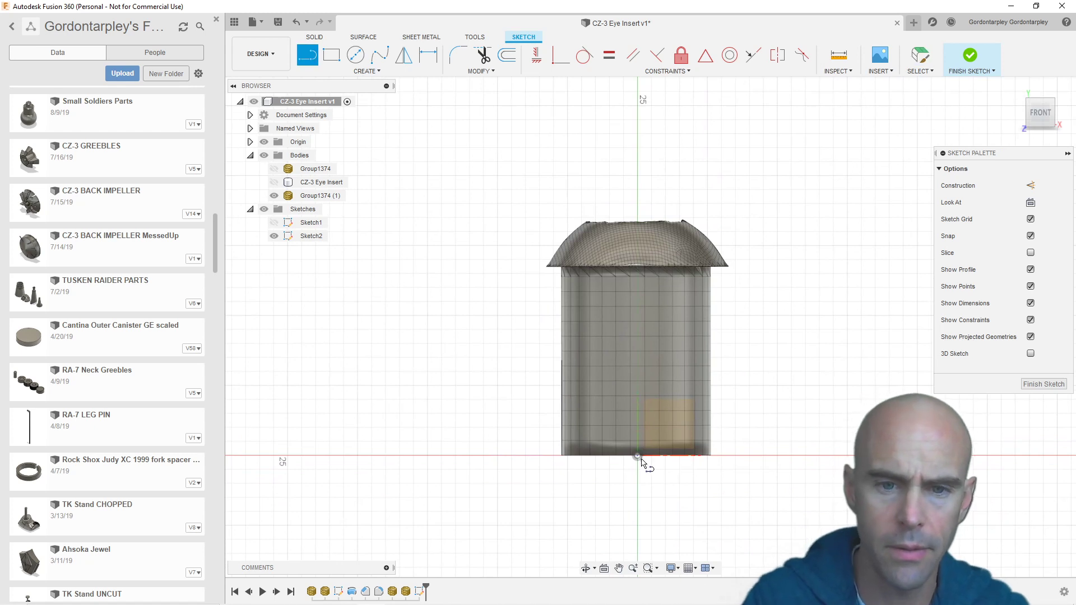
{"action": "left_click", "coordinate": [638, 455]}
{"action": "left_click", "coordinate": [637, 120]}
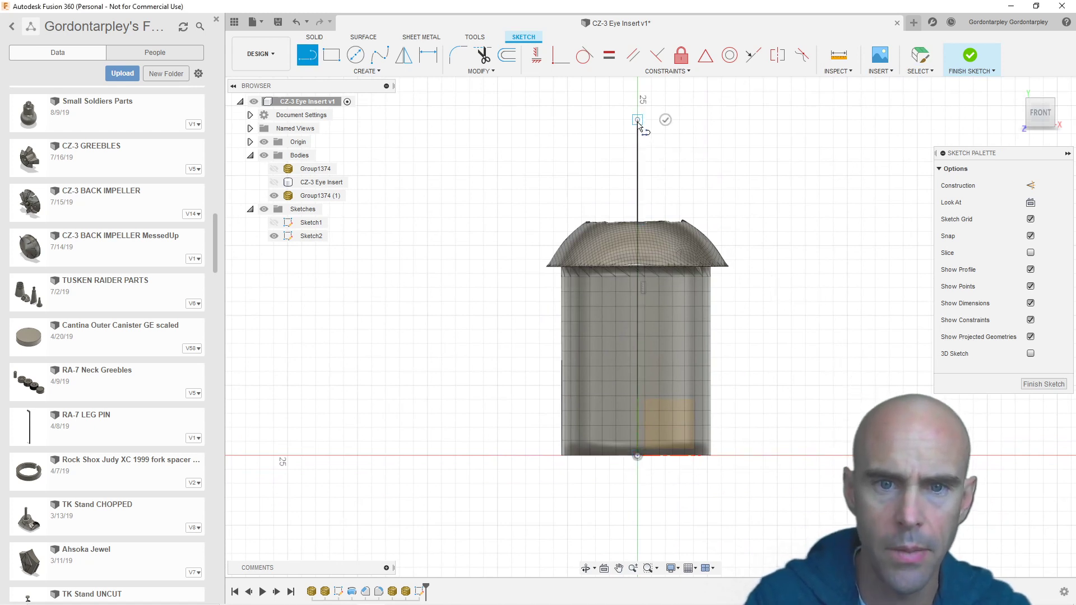
{"action": "key", "text": "Escape"}
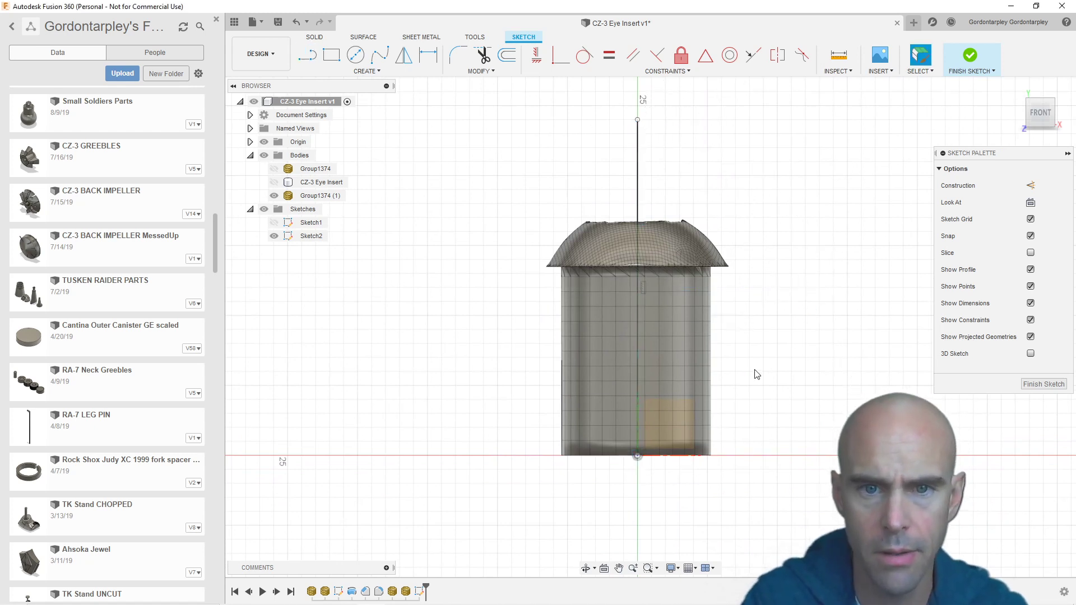
Step: Draw a rectangle from the origin to the shaft's outer corner just under the head, about 5.2 mm wide and 13.5 mm tall
{"action": "scroll", "coordinate": [644, 461], "scroll_direction": "up", "scroll_amount": 3}
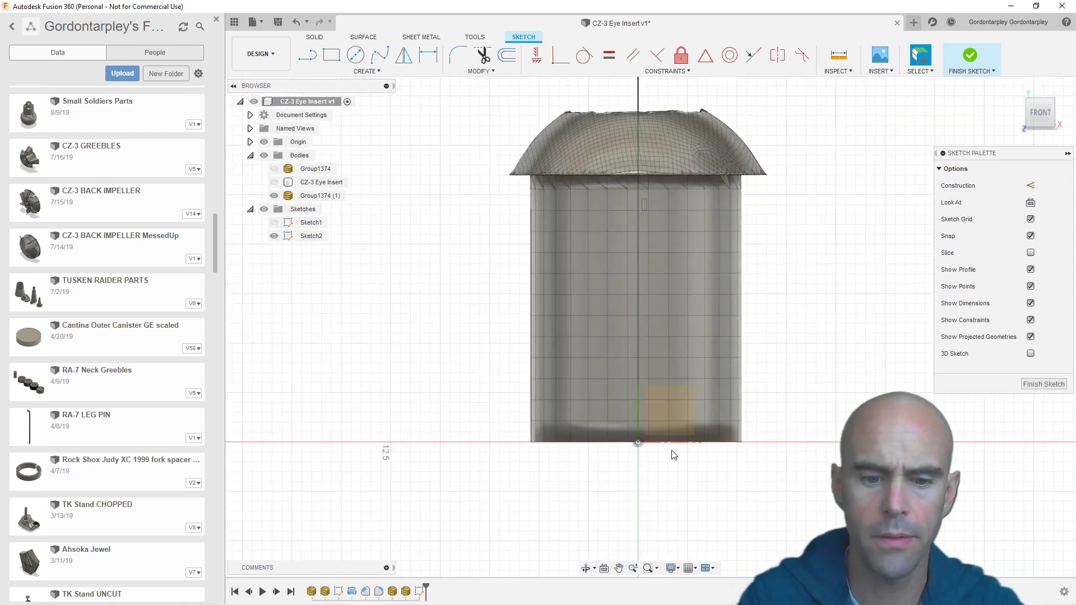
{"action": "key", "text": "r"}
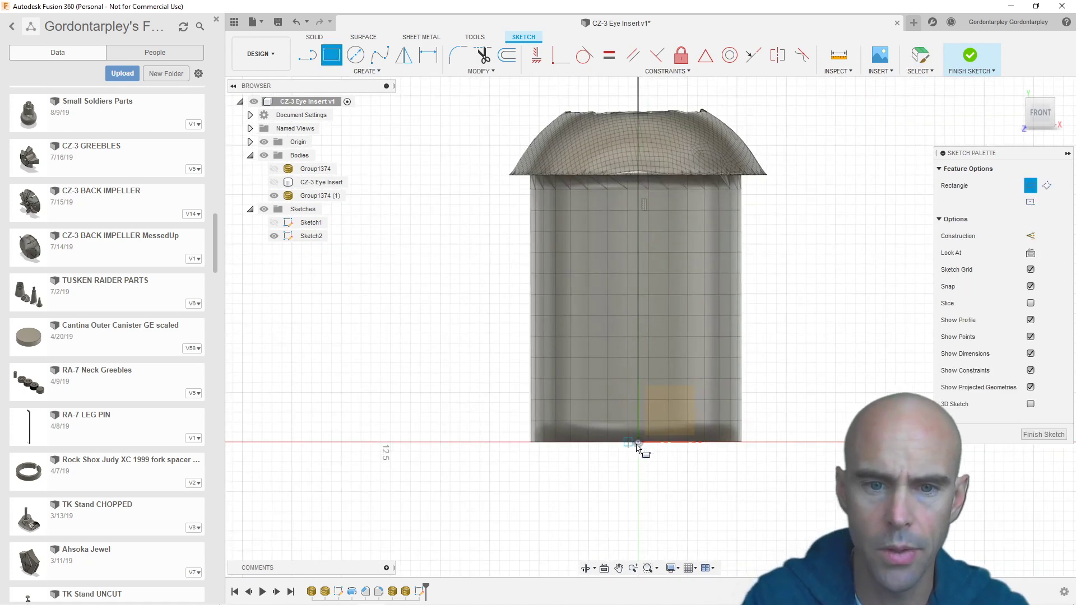
{"action": "left_click", "coordinate": [640, 445]}
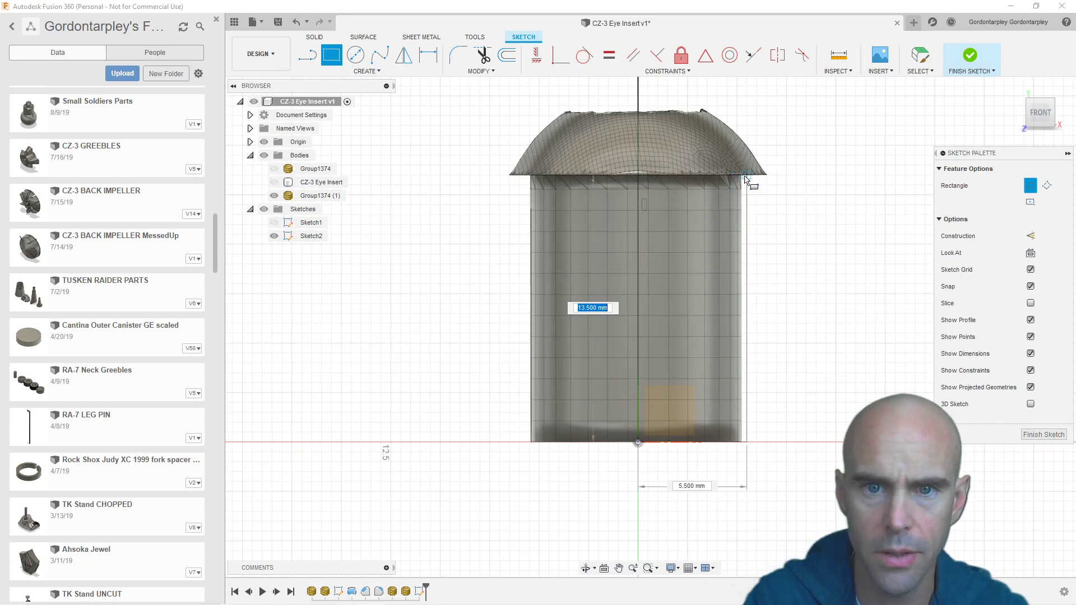
{"action": "scroll", "coordinate": [746, 179], "scroll_direction": "down", "scroll_amount": 3}
{"action": "scroll", "coordinate": [745, 180], "scroll_direction": "up", "scroll_amount": 5}
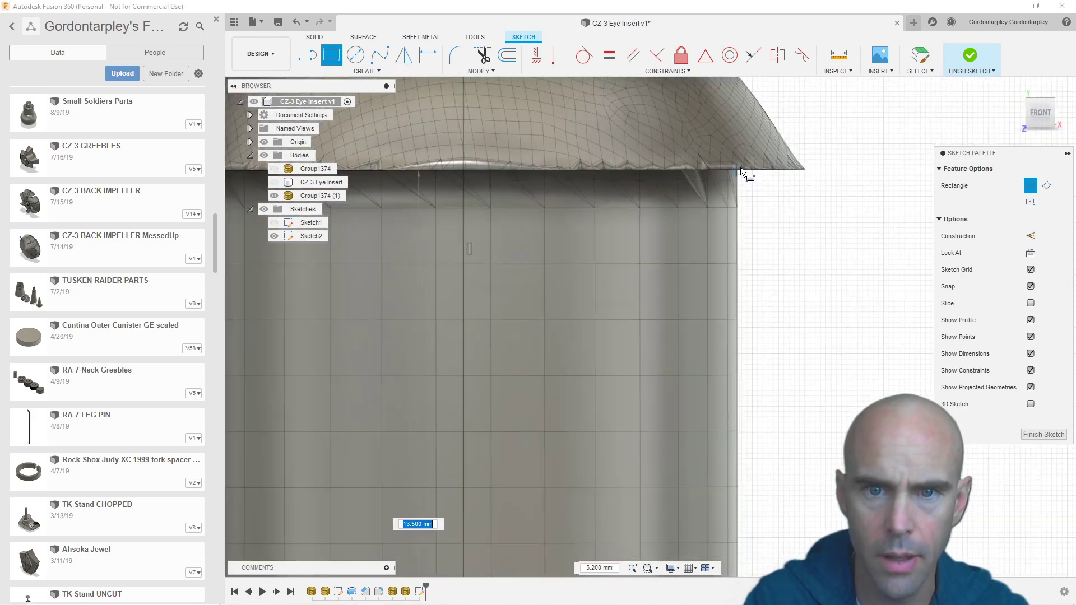
{"action": "scroll", "coordinate": [791, 235], "scroll_direction": "down", "scroll_amount": 5}
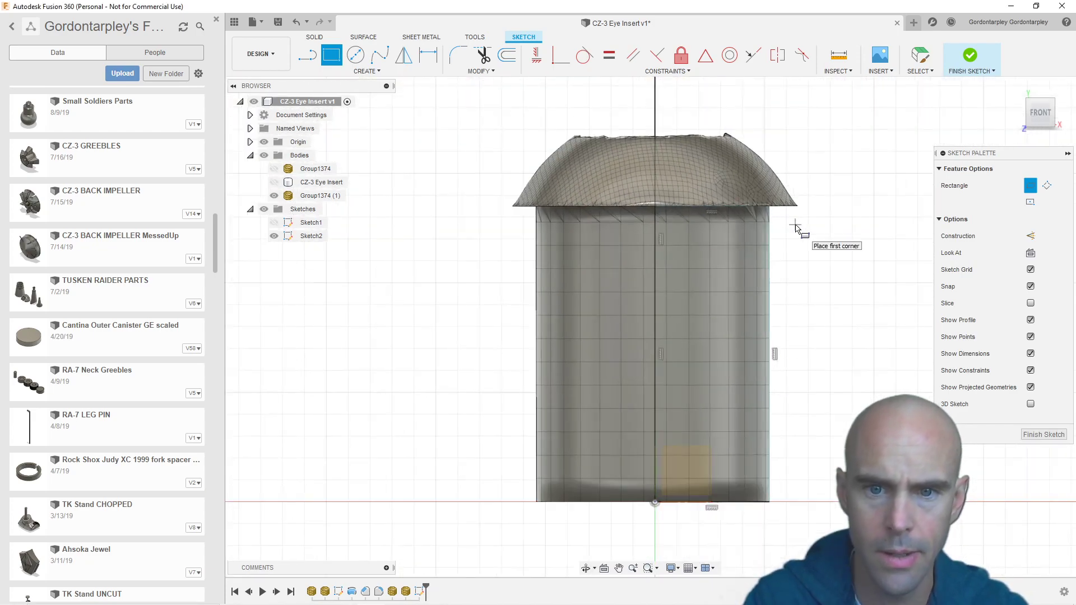
Step: Draw a horizontal line about 3.2 mm long from the centre line along the head's top to its raised outer edge
{"action": "scroll", "coordinate": [785, 223], "scroll_direction": "up", "scroll_amount": 2}
{"action": "scroll", "coordinate": [745, 227], "scroll_direction": "down", "scroll_amount": 2}
{"action": "scroll", "coordinate": [700, 185], "scroll_direction": "up", "scroll_amount": 5}
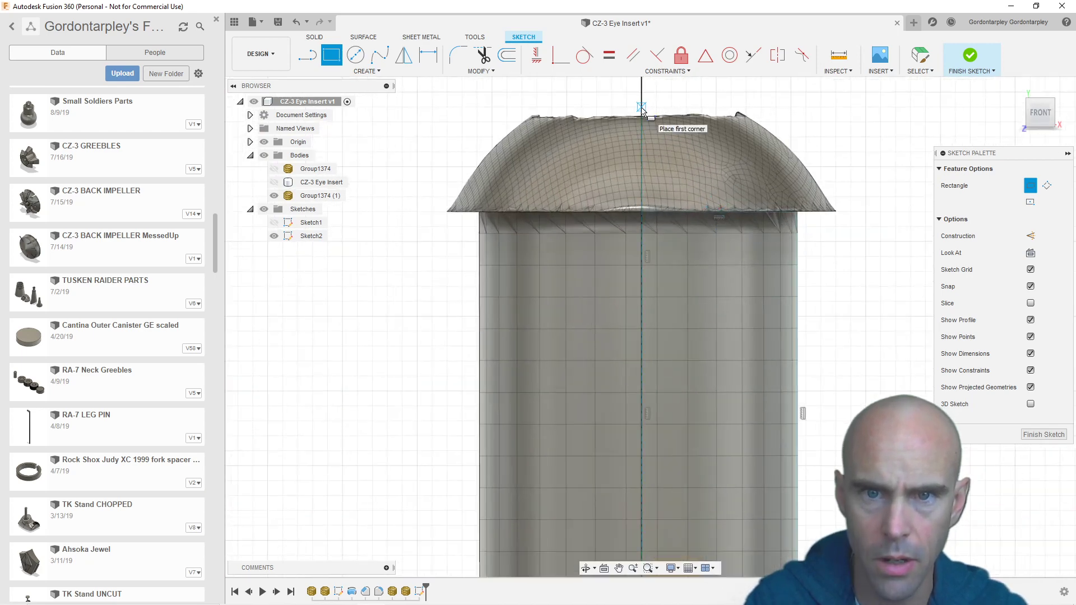
{"action": "scroll", "coordinate": [642, 112], "scroll_direction": "down", "scroll_amount": 3}
{"action": "scroll", "coordinate": [654, 126], "scroll_direction": "up", "scroll_amount": 4}
{"action": "key", "text": "l"}
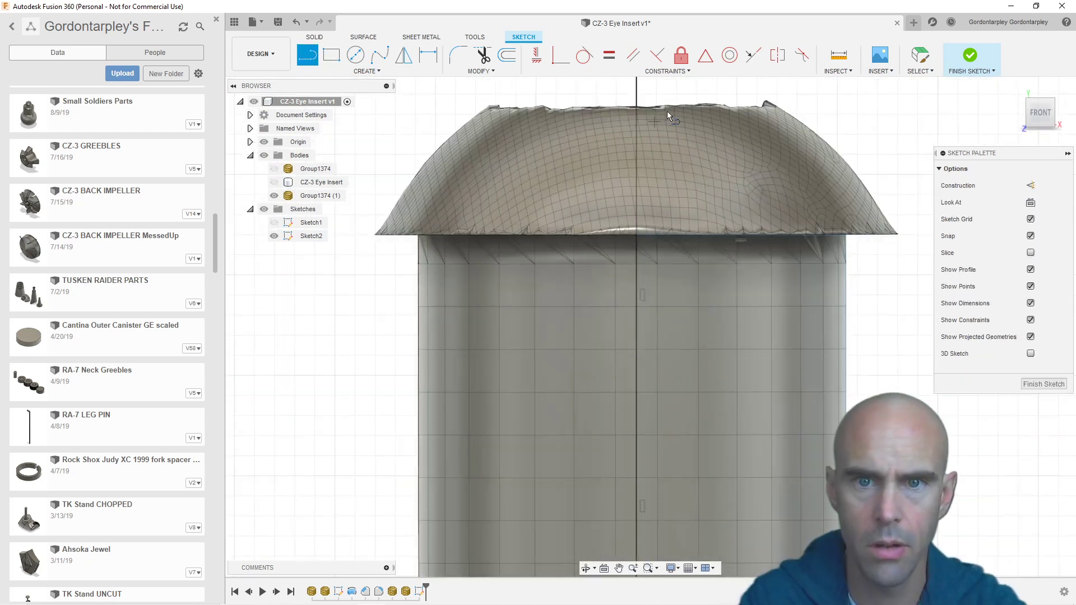
{"action": "scroll", "coordinate": [644, 241], "scroll_direction": "up", "scroll_amount": 4}
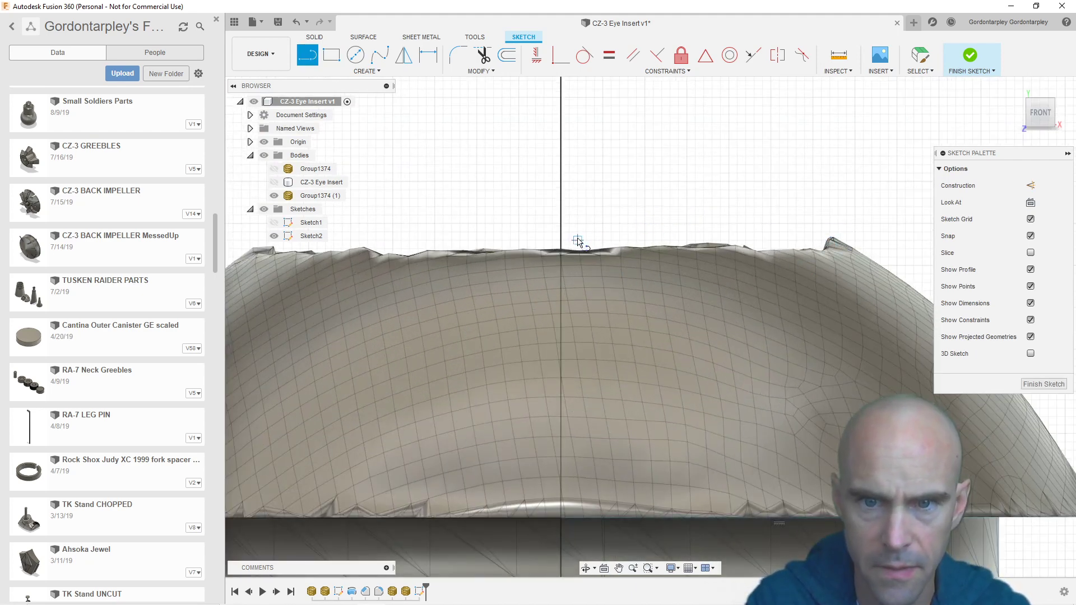
{"action": "scroll", "coordinate": [560, 233], "scroll_direction": "up", "scroll_amount": 2}
{"action": "middle_click_drag", "start_coordinate": [599, 244], "coordinate": [457, 245]}
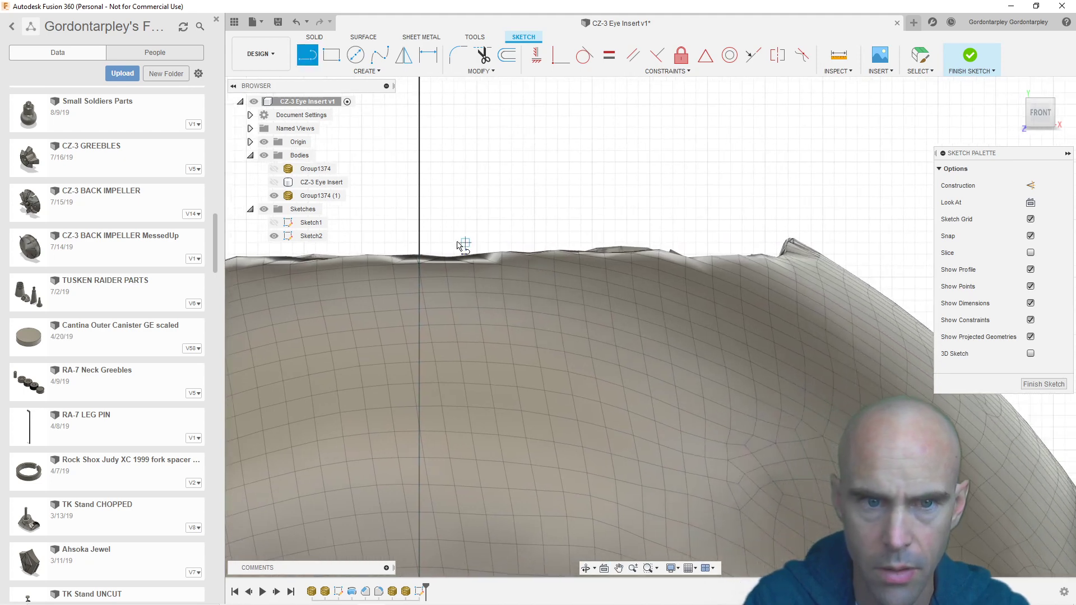
{"action": "left_click", "coordinate": [420, 232]}
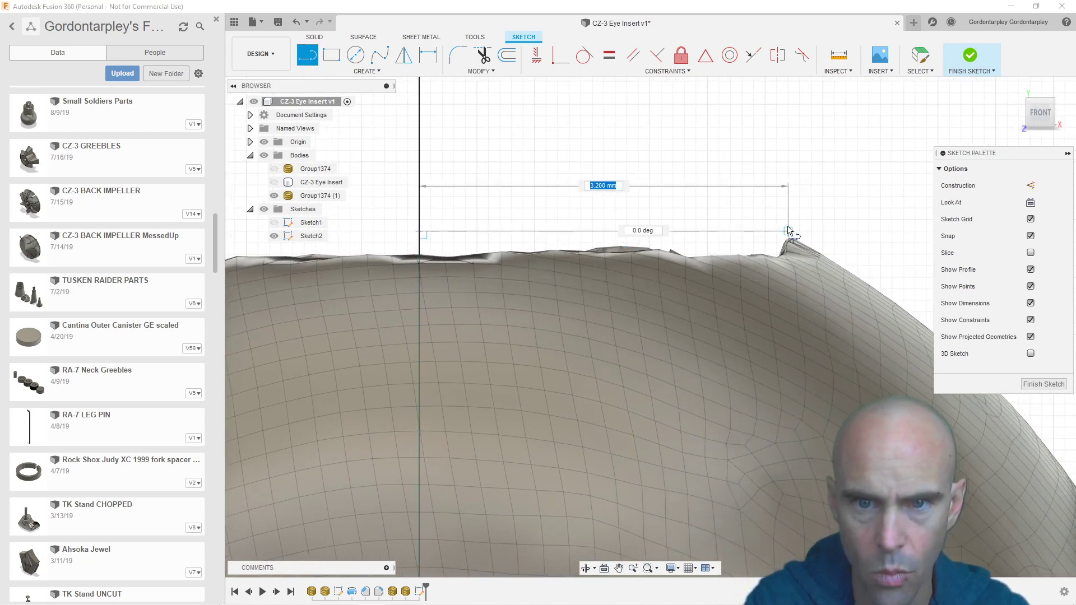
{"action": "left_click", "coordinate": [788, 230]}
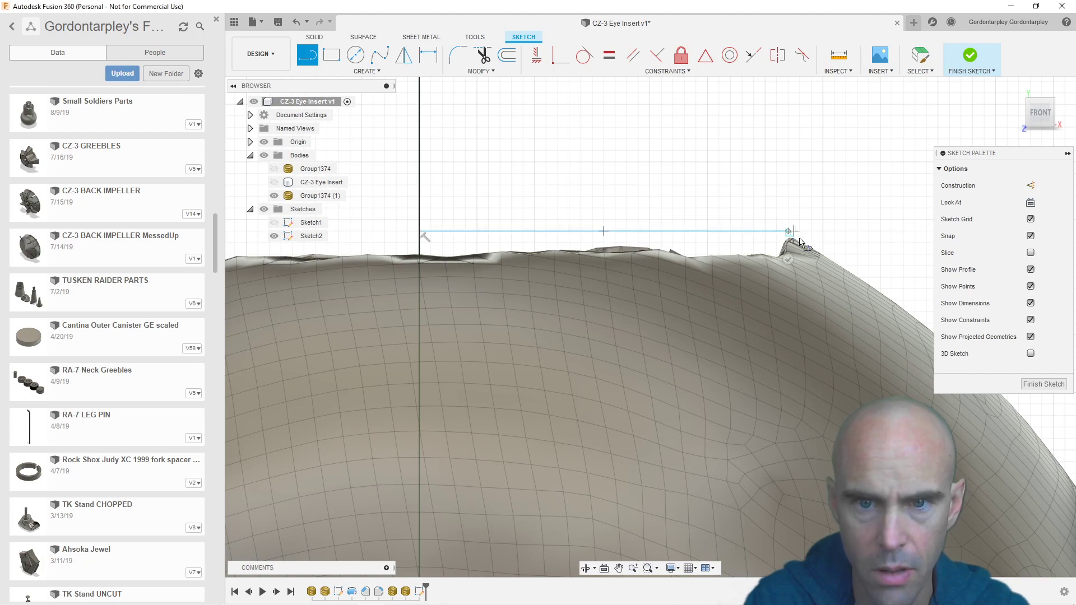
{"action": "scroll", "coordinate": [821, 304], "scroll_direction": "up", "scroll_amount": 2}
{"action": "key", "text": "Escape"}
Step: Draw a horizontal line about 1.3 mm long from the rectangle's upper outer corner to the lower rim of the head
{"action": "scroll", "coordinate": [825, 300], "scroll_direction": "down", "scroll_amount": 5}
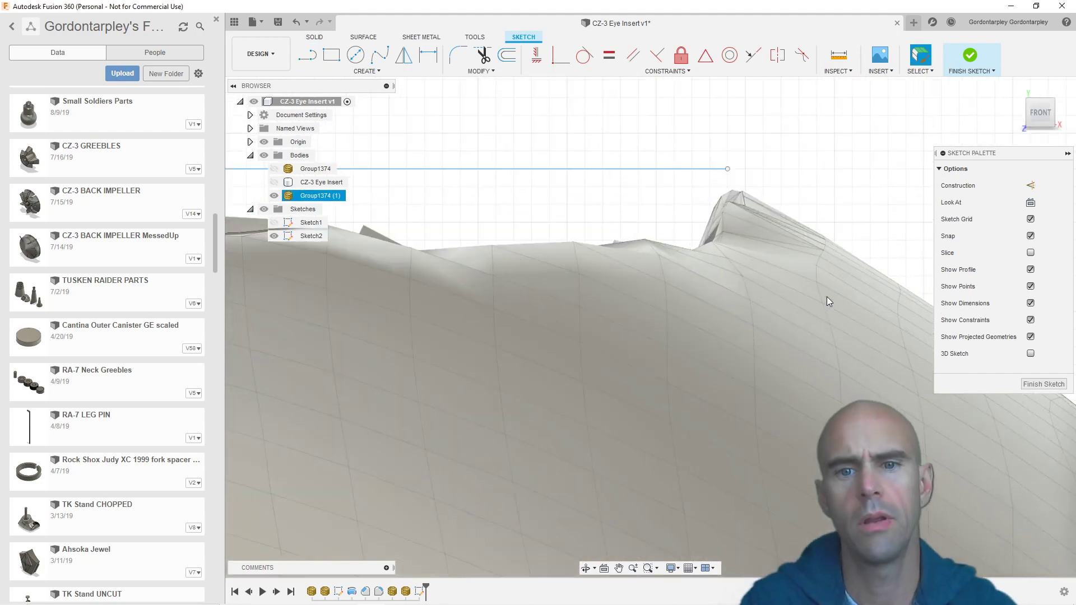
{"action": "middle_click_drag", "start_coordinate": [825, 303], "coordinate": [709, 256]}
{"action": "scroll", "coordinate": [667, 238], "scroll_direction": "up", "scroll_amount": 5}
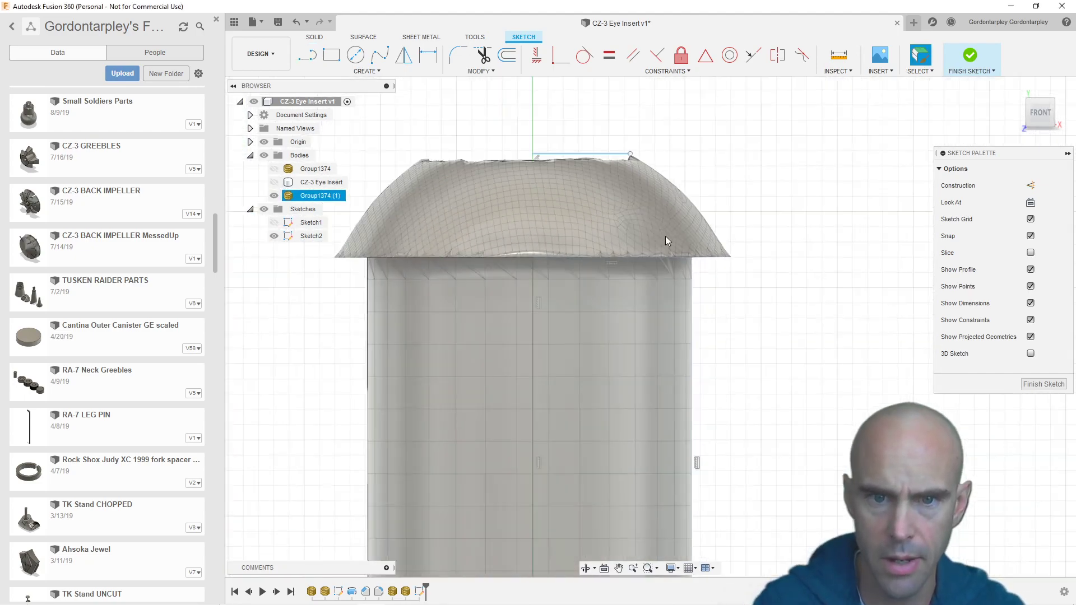
{"action": "key", "text": "l"}
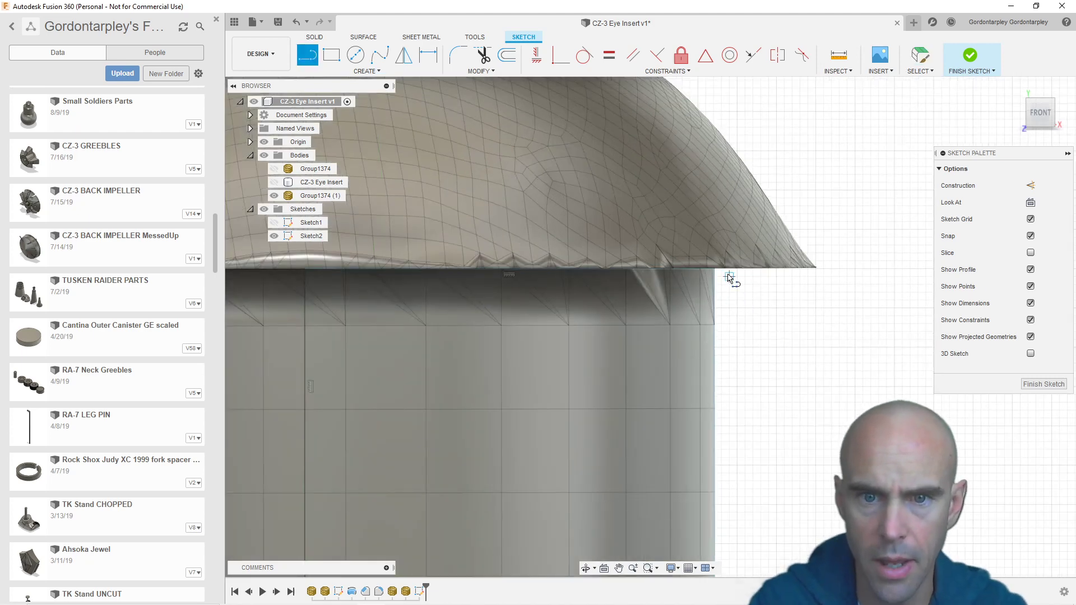
{"action": "left_click", "coordinate": [715, 268]}
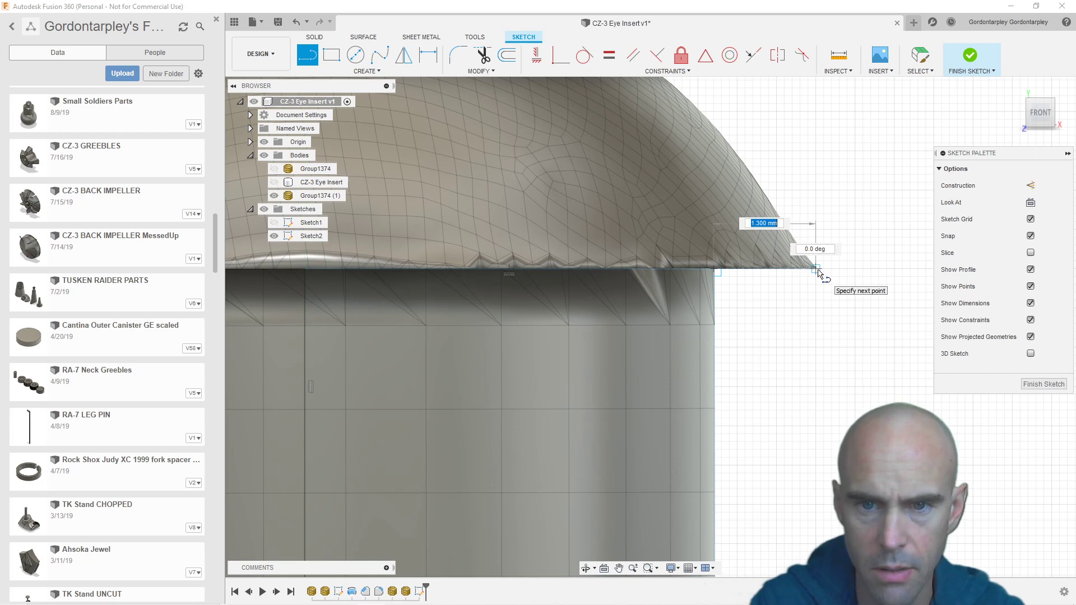
{"action": "left_click", "coordinate": [818, 273]}
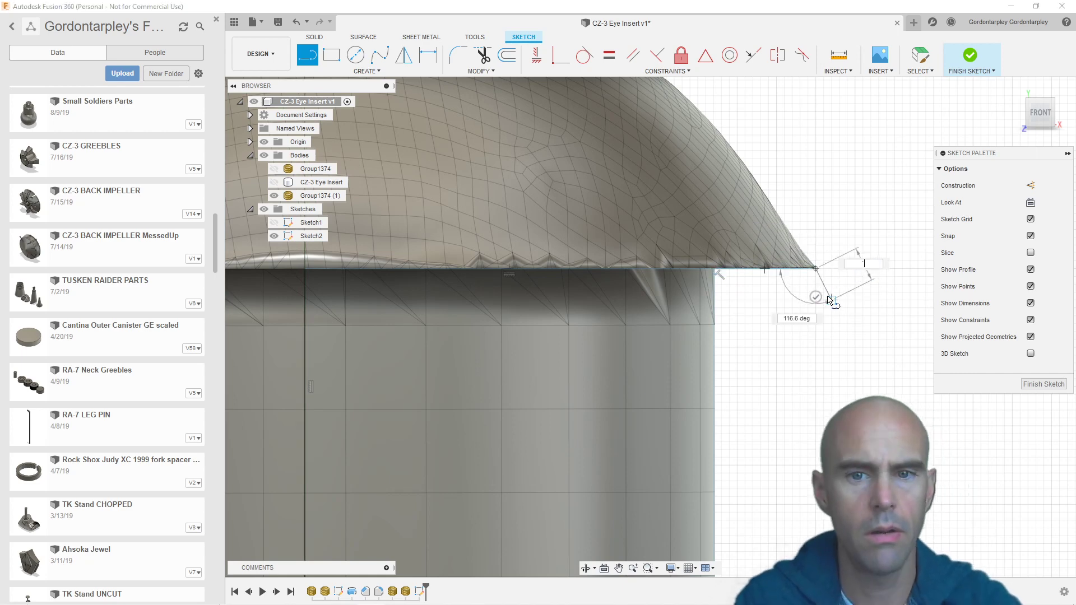
{"action": "key", "text": "Escape"}
{"action": "scroll", "coordinate": [819, 301], "scroll_direction": "down", "scroll_amount": 3}
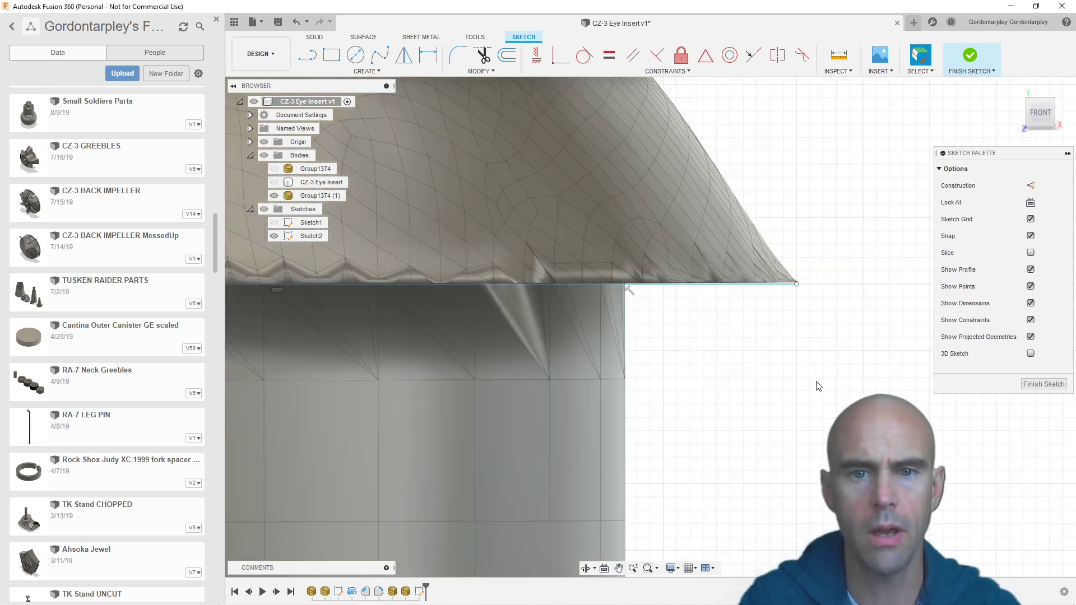
Step: Draw a 3-point arc from the top line's outer end to the rim line's outer end, following the head's curved side
{"action": "middle_click_drag", "start_coordinate": [820, 301], "coordinate": [802, 384]}
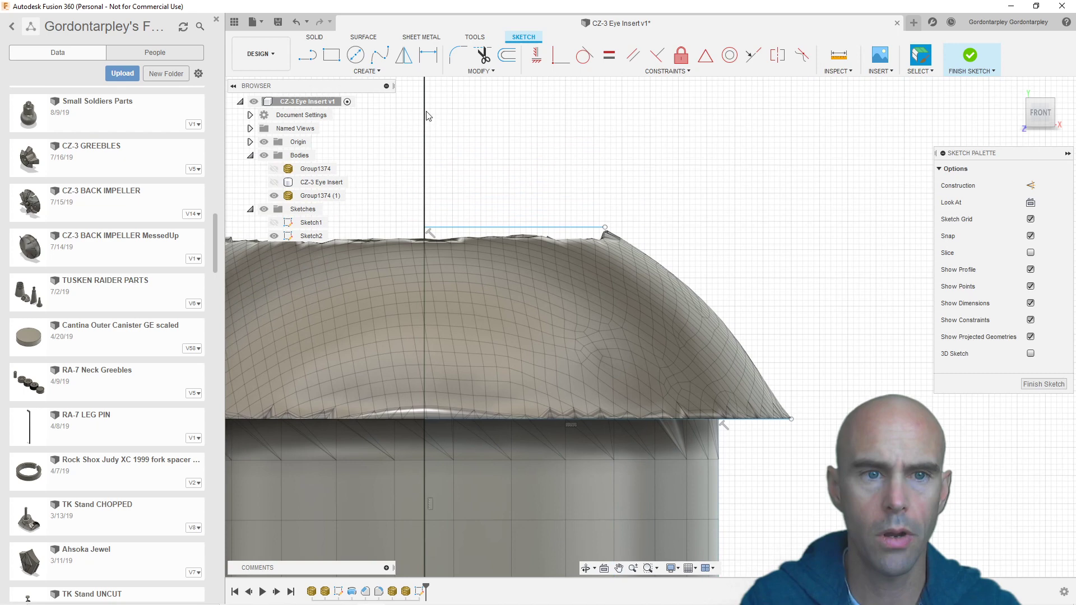
{"action": "left_click", "coordinate": [367, 71]}
{"action": "mouse_move", "coordinate": [334, 122]}
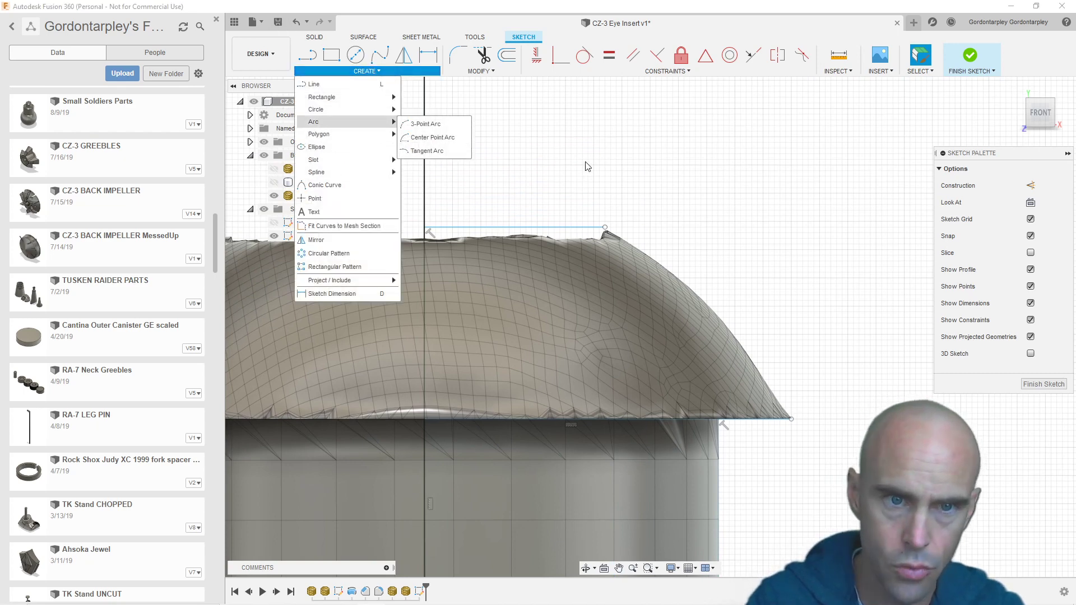
{"action": "left_click", "coordinate": [444, 128]}
{"action": "left_click", "coordinate": [605, 228]}
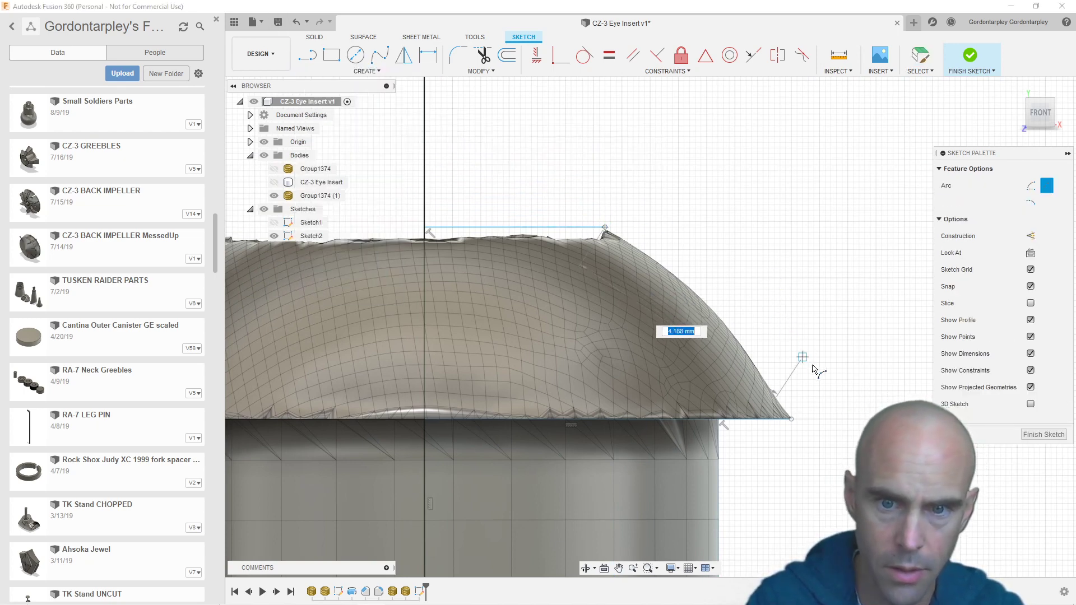
{"action": "left_click", "coordinate": [792, 419]}
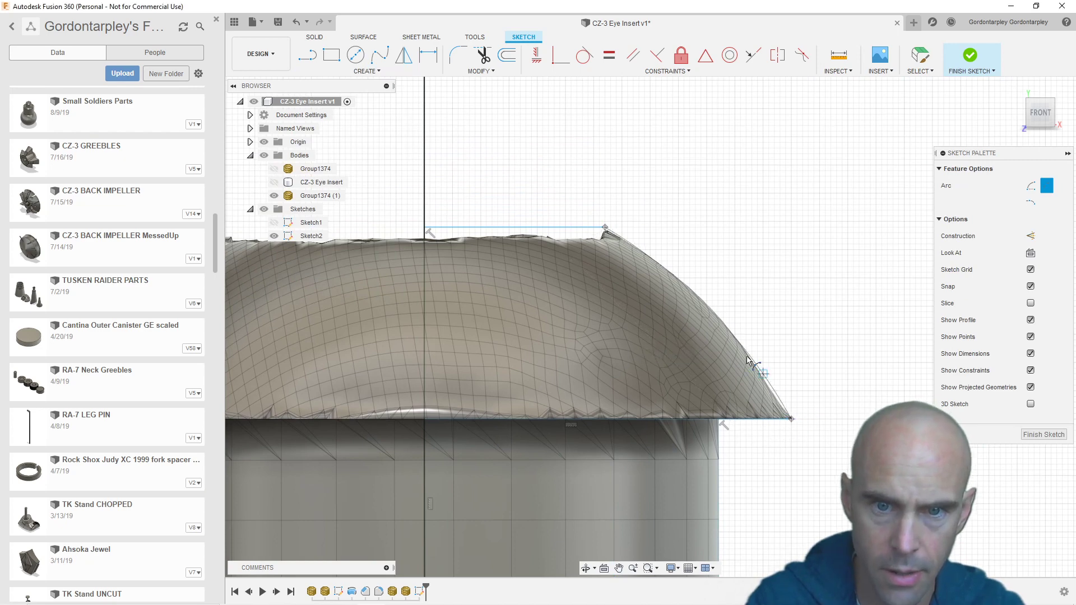
{"action": "left_click", "coordinate": [703, 296]}
{"action": "scroll", "coordinate": [792, 311], "scroll_direction": "up", "scroll_amount": 2}
{"action": "scroll", "coordinate": [766, 314], "scroll_direction": "down", "scroll_amount": 3}
{"action": "scroll", "coordinate": [728, 268], "scroll_direction": "down", "scroll_amount": 1}
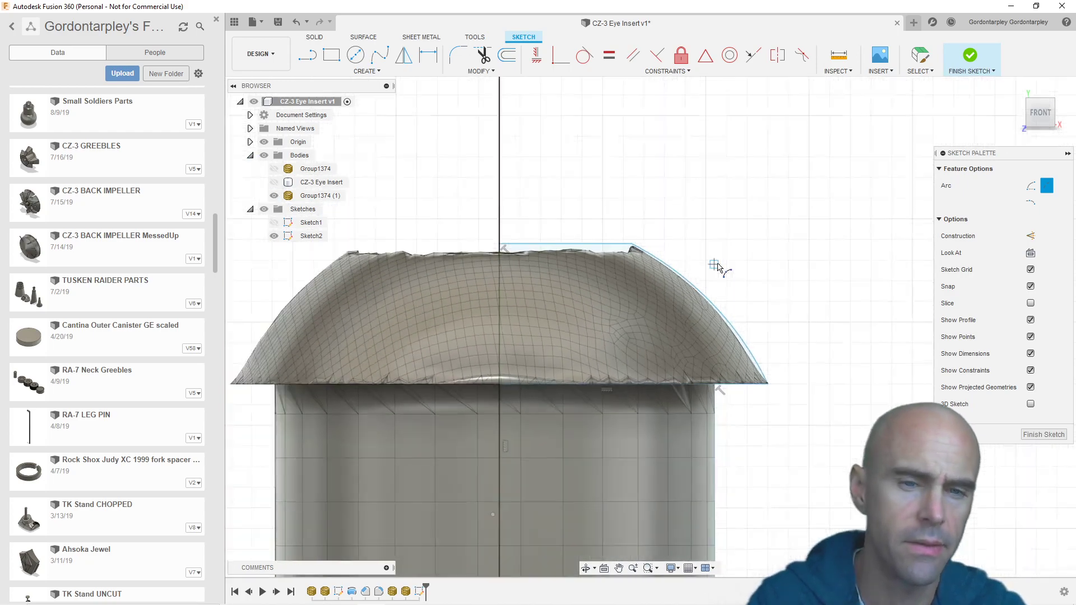
{"action": "scroll", "coordinate": [701, 224], "scroll_direction": "up", "scroll_amount": 2}
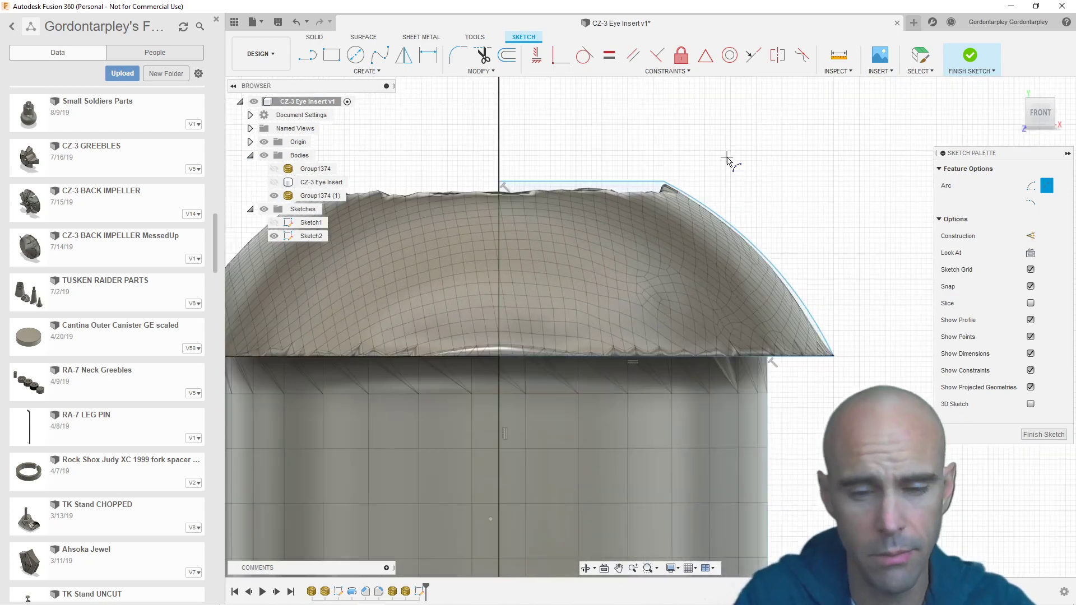
{"action": "scroll", "coordinate": [728, 168], "scroll_direction": "down", "scroll_amount": 2}
{"action": "scroll", "coordinate": [709, 160], "scroll_direction": "down", "scroll_amount": 1}
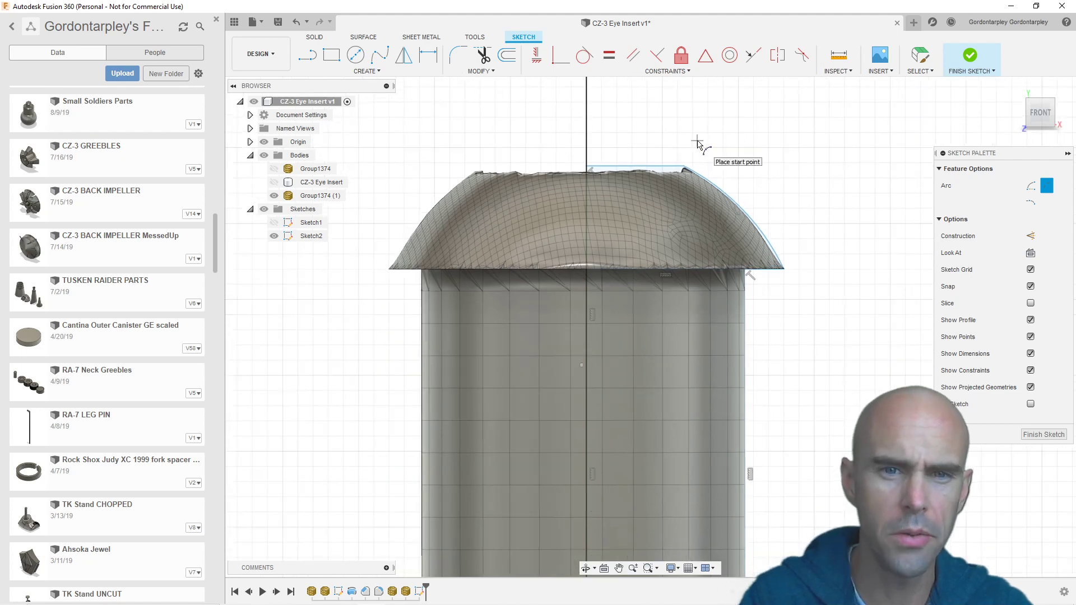
Step: Hide the reference mesh Group1374 (1) so only the half-profile sketch is shown
{"action": "scroll", "coordinate": [690, 144], "scroll_direction": "down", "scroll_amount": 2}
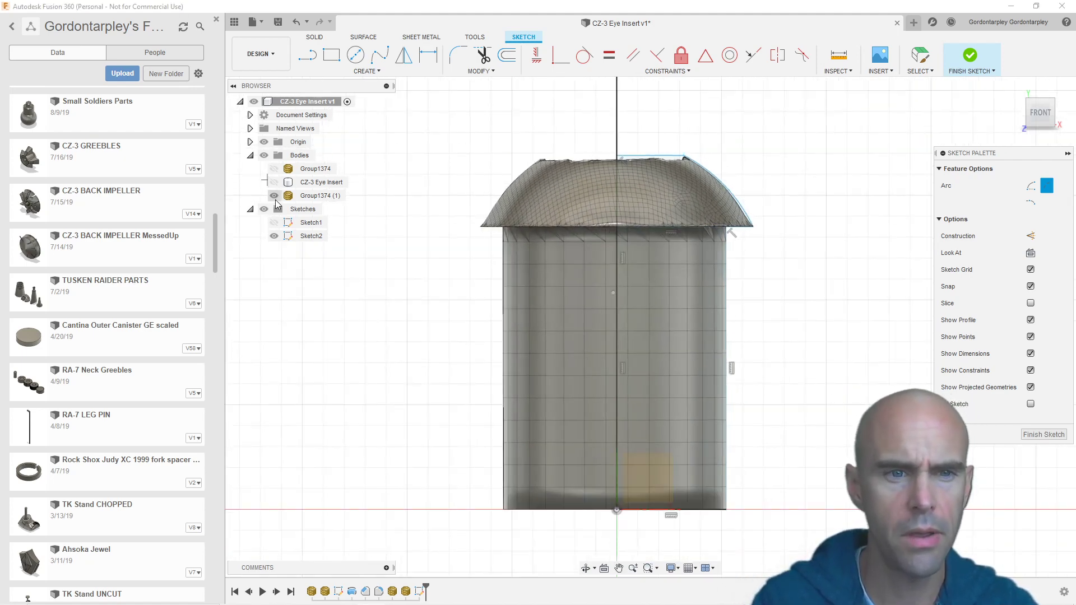
{"action": "left_click", "coordinate": [274, 196]}
{"action": "middle_click_drag", "start_coordinate": [473, 175], "coordinate": [464, 202]}
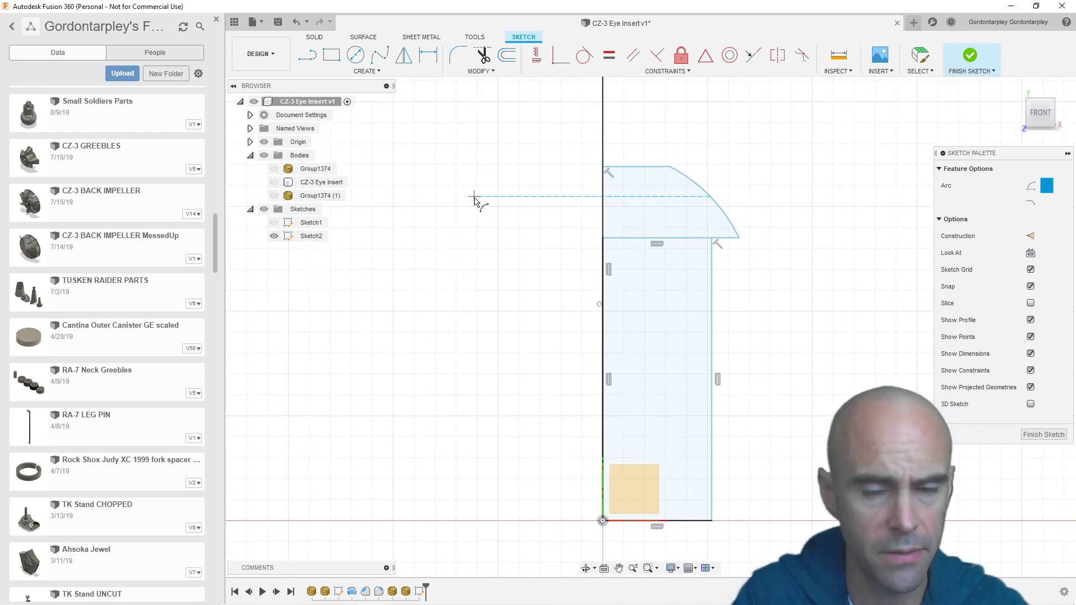
{"action": "key", "text": "r"}
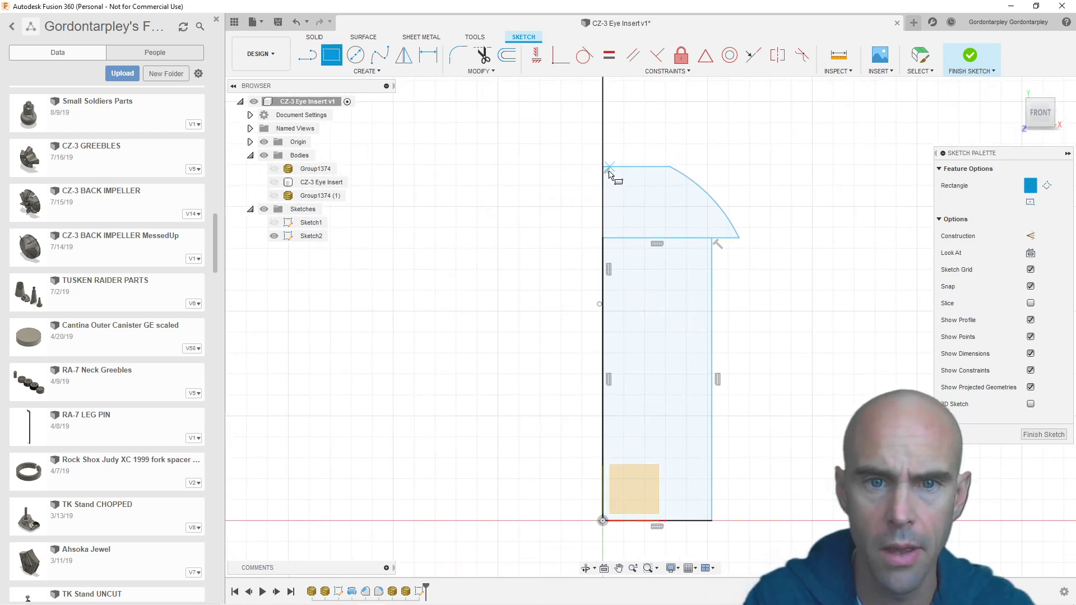
{"action": "left_click", "coordinate": [603, 166]}
{"action": "left_click", "coordinate": [615, 227]}
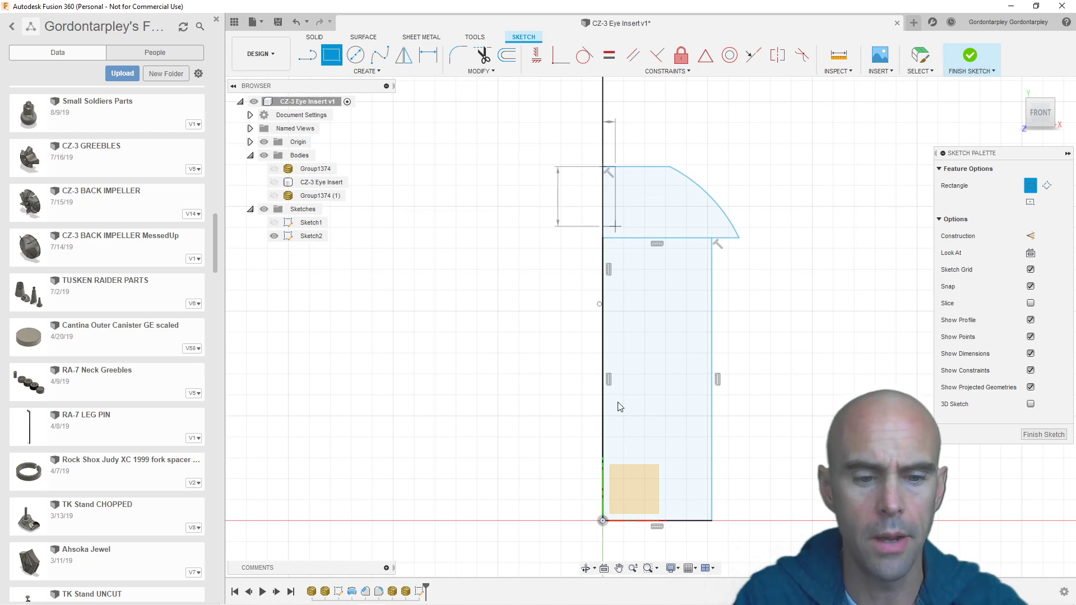
{"action": "key", "text": "Escape"}
{"action": "scroll", "coordinate": [645, 251], "scroll_direction": "down", "scroll_amount": 2}
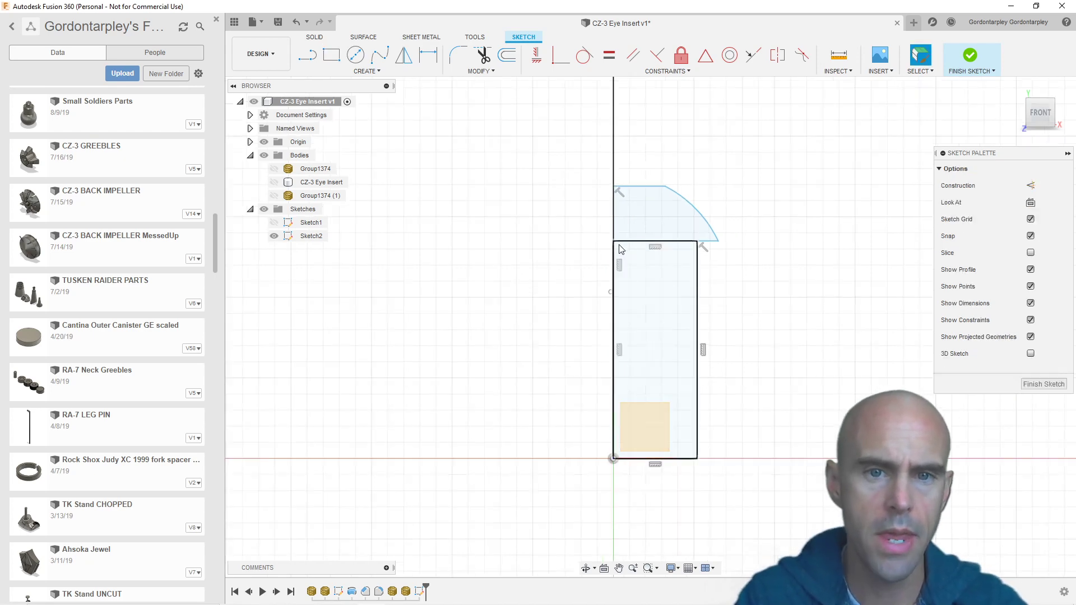
{"action": "scroll", "coordinate": [586, 283], "scroll_direction": "up", "scroll_amount": 3}
Step: Draw a rectangle from the origin to the outer end of the head's top line, 3.2 mm wide and 16.9 mm tall
{"action": "key", "text": "r"}
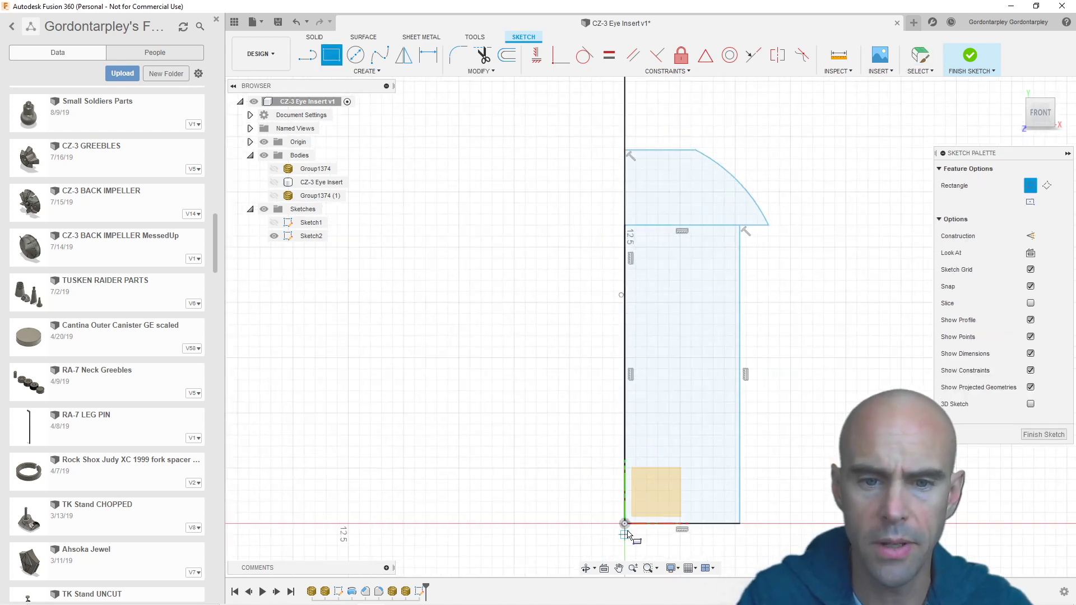
{"action": "left_click", "coordinate": [625, 523]}
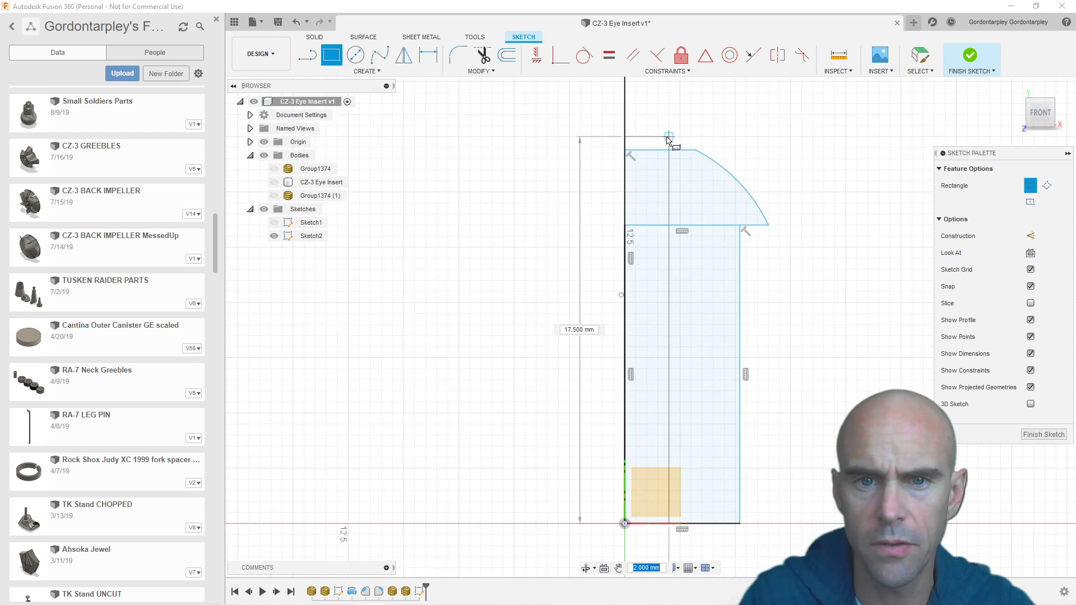
{"action": "left_click", "coordinate": [695, 151]}
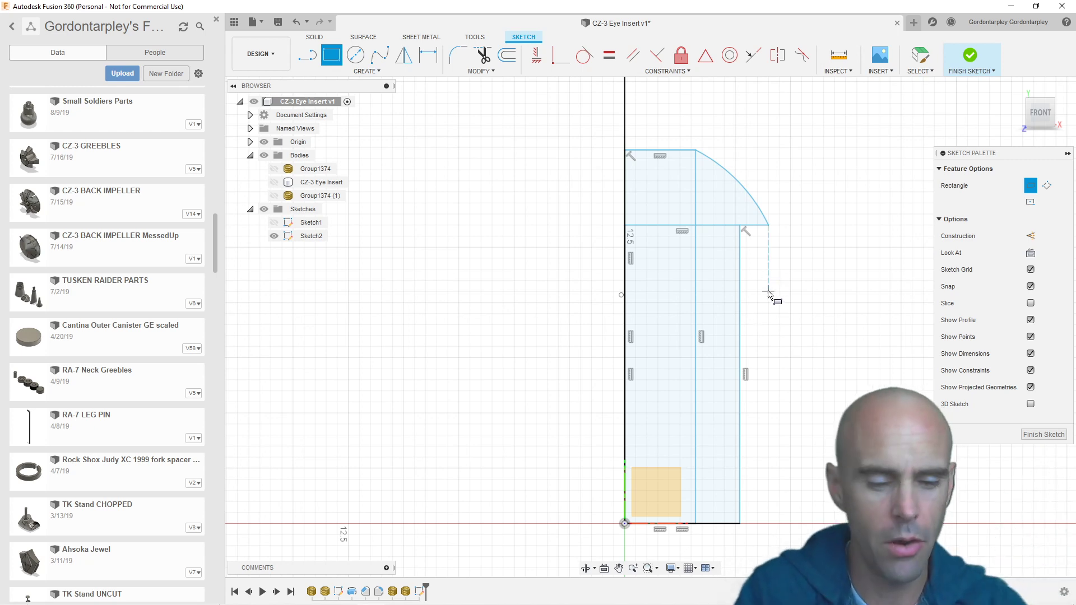
{"action": "key", "text": "Escape"}
Step: Trim the top, head-base and bottom horizontal line segments between the centre line and the inner rectangle's outer side
{"action": "middle_click_drag", "start_coordinate": [755, 289], "coordinate": [761, 325]}
{"action": "key", "text": "t"}
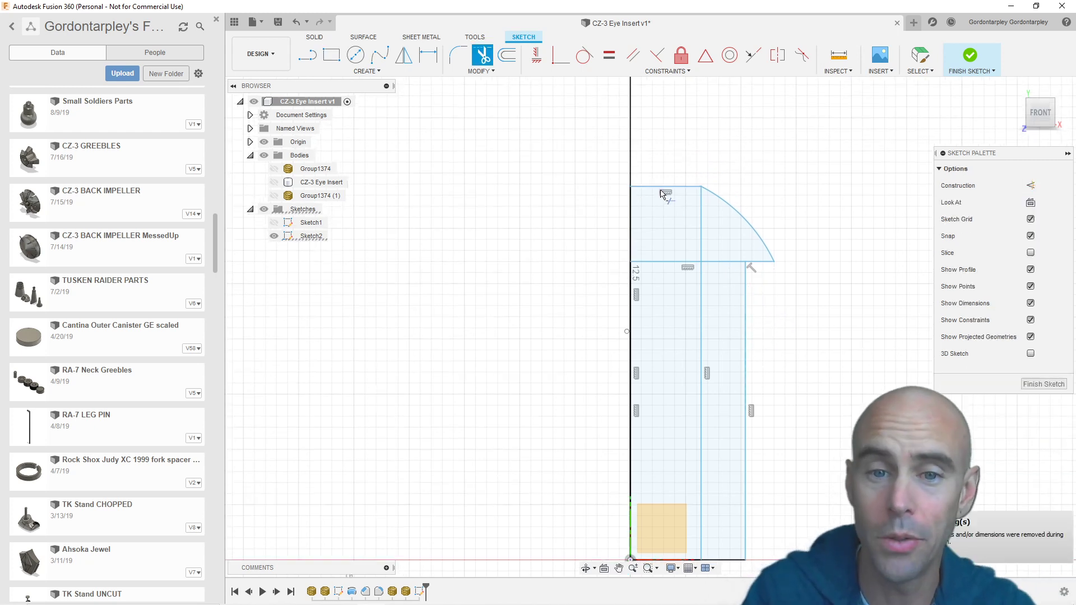
{"action": "left_click", "coordinate": [658, 262]}
{"action": "left_click", "coordinate": [664, 187]}
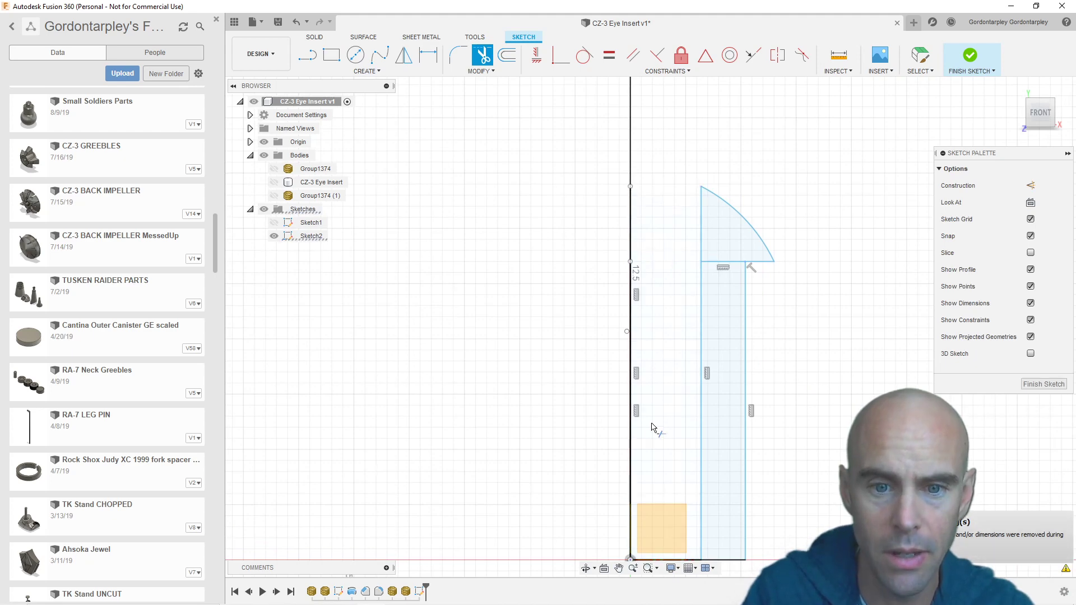
{"action": "mouse_move", "coordinate": [664, 557]}
{"action": "middle_mouse_down"}
{"action": "mouse_move", "coordinate": [654, 270]}
{"action": "mouse_move", "coordinate": [654, 452]}
{"action": "middle_mouse_up"}
{"action": "left_click", "coordinate": [670, 283]}
{"action": "scroll", "coordinate": [655, 437], "scroll_direction": "down", "scroll_amount": 1}
{"action": "scroll", "coordinate": [684, 318], "scroll_direction": "up", "scroll_amount": 1}
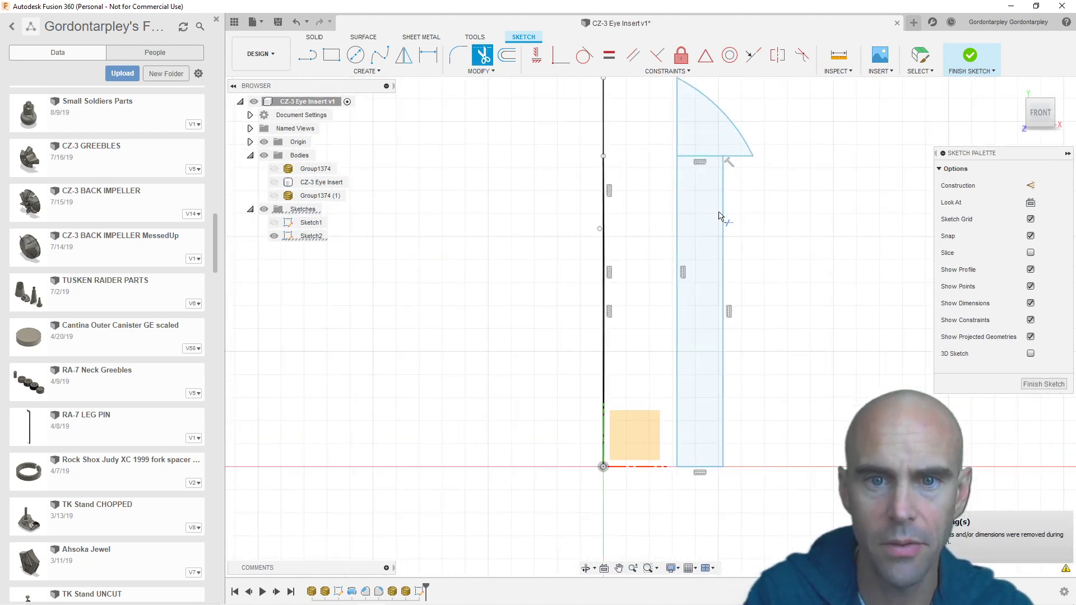
Step: Trim the horizontal segment separating the head from the shaft wall so both form one closed profile
{"action": "scroll", "coordinate": [708, 180], "scroll_direction": "down", "scroll_amount": 2}
{"action": "left_click", "coordinate": [710, 165]}
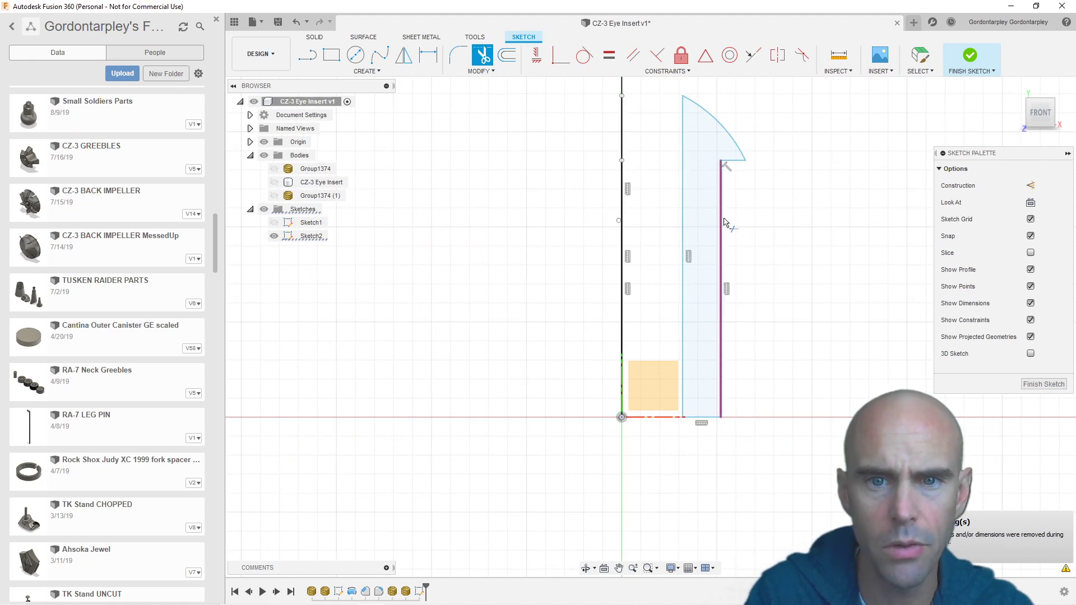
{"action": "middle_click_drag", "start_coordinate": [724, 292], "coordinate": [747, 343]}
{"action": "scroll", "coordinate": [747, 341], "scroll_direction": "down", "scroll_amount": 1}
{"action": "scroll", "coordinate": [824, 304], "scroll_direction": "up", "scroll_amount": 1}
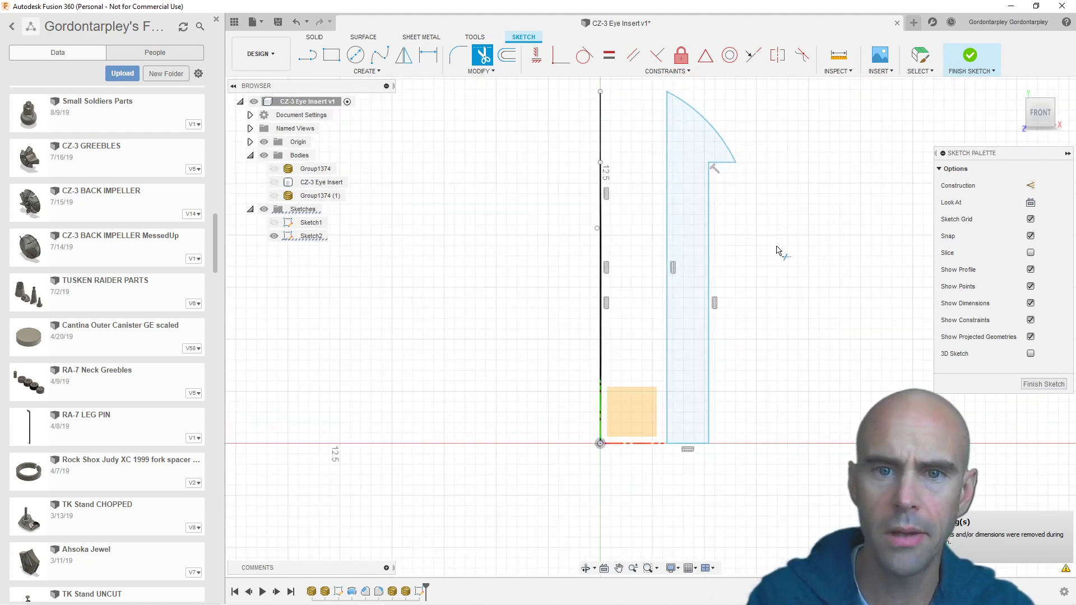
{"action": "middle_click_drag", "start_coordinate": [780, 249], "coordinate": [781, 296]}
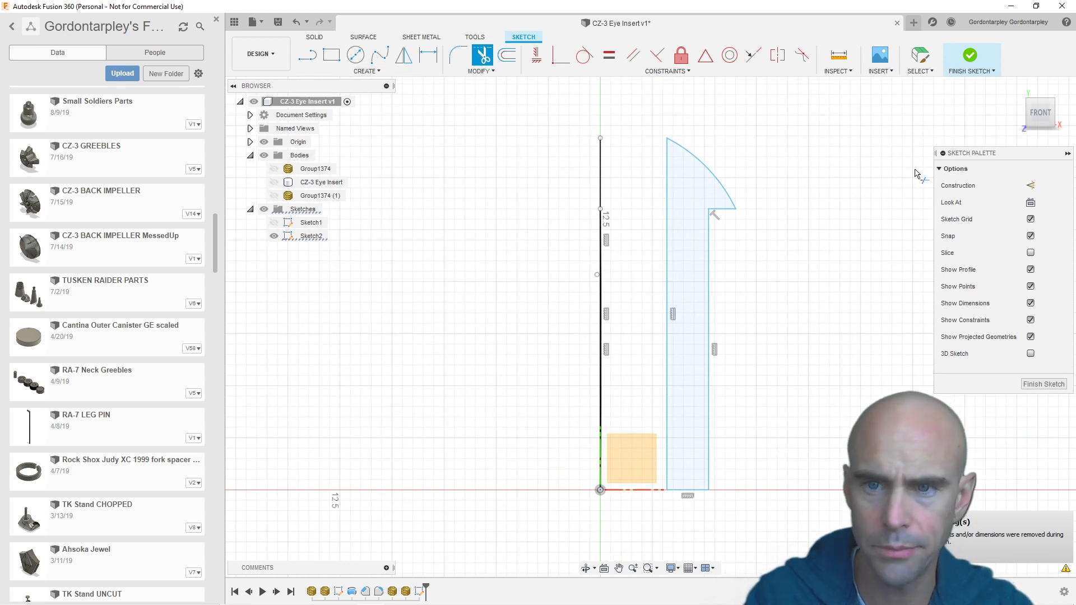
Step: Finish the sketch and revolve the profile 360 degrees about the vertical centre line as a new body
{"action": "left_click", "coordinate": [971, 52]}
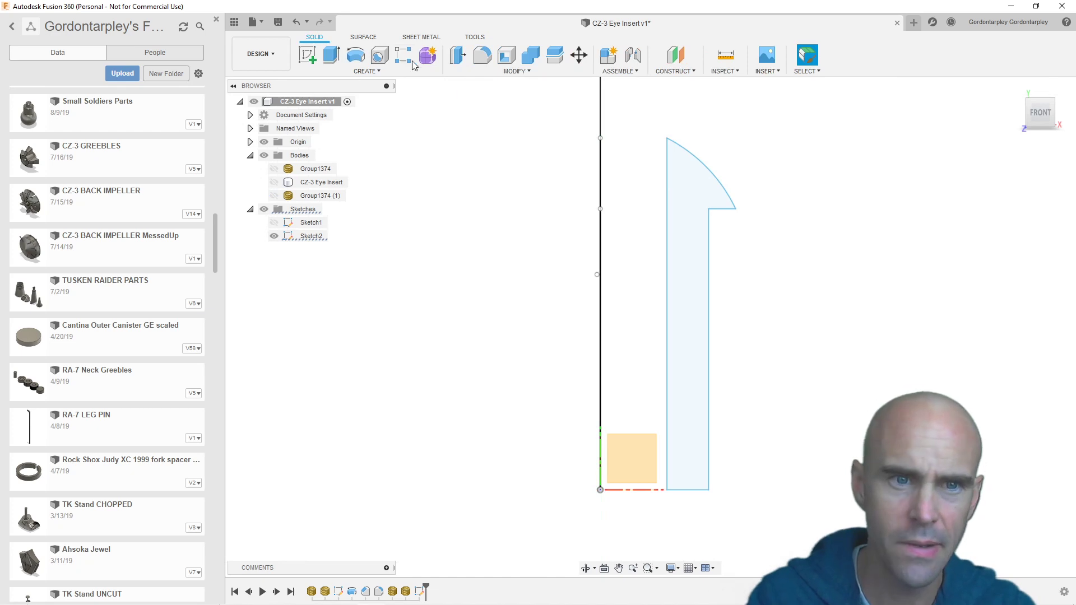
{"action": "left_click", "coordinate": [355, 54]}
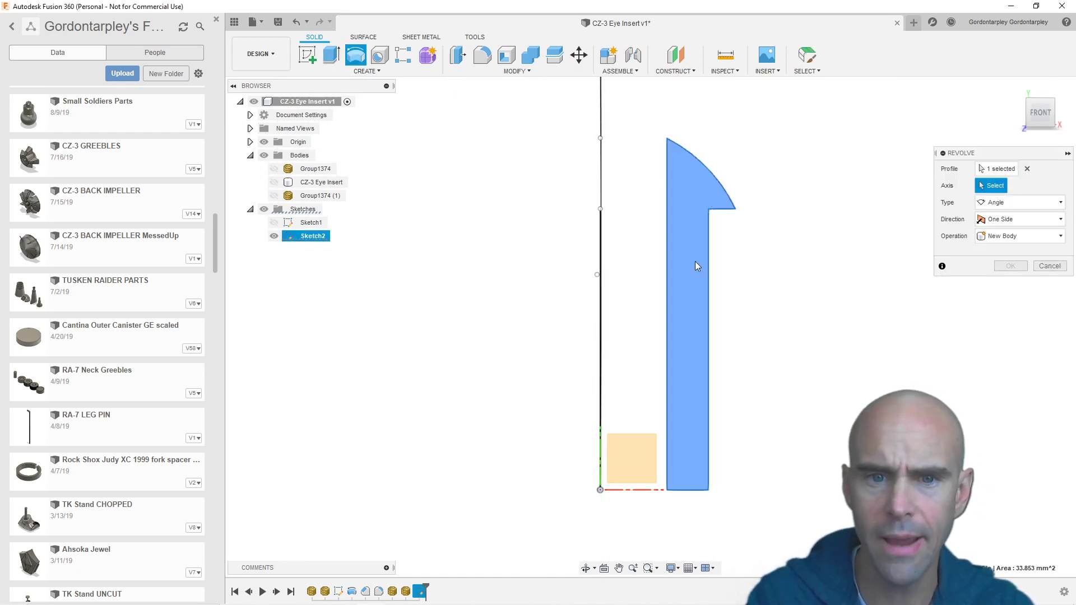
{"action": "mouse_move", "coordinate": [695, 262]}
{"action": "middle_mouse_down", "text": "shift"}
{"action": "mouse_move", "coordinate": [648, 269]}
{"action": "mouse_move", "coordinate": [634, 229]}
{"action": "middle_mouse_up", "text": "shift"}
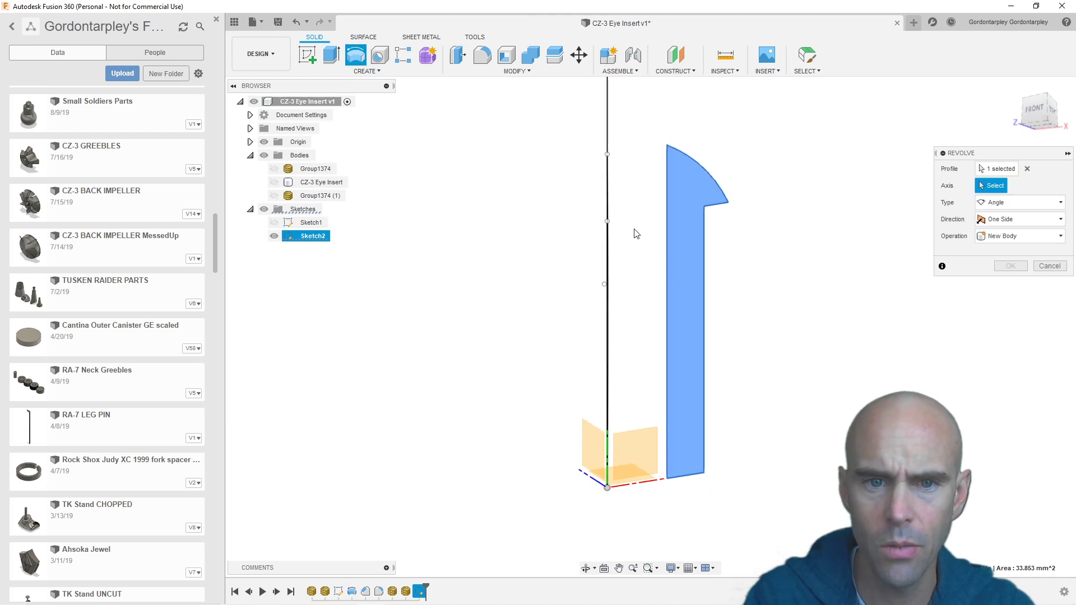
{"action": "left_click", "coordinate": [610, 250]}
{"action": "middle_click_drag", "start_coordinate": [764, 315], "coordinate": [795, 367], "text": "shift"}
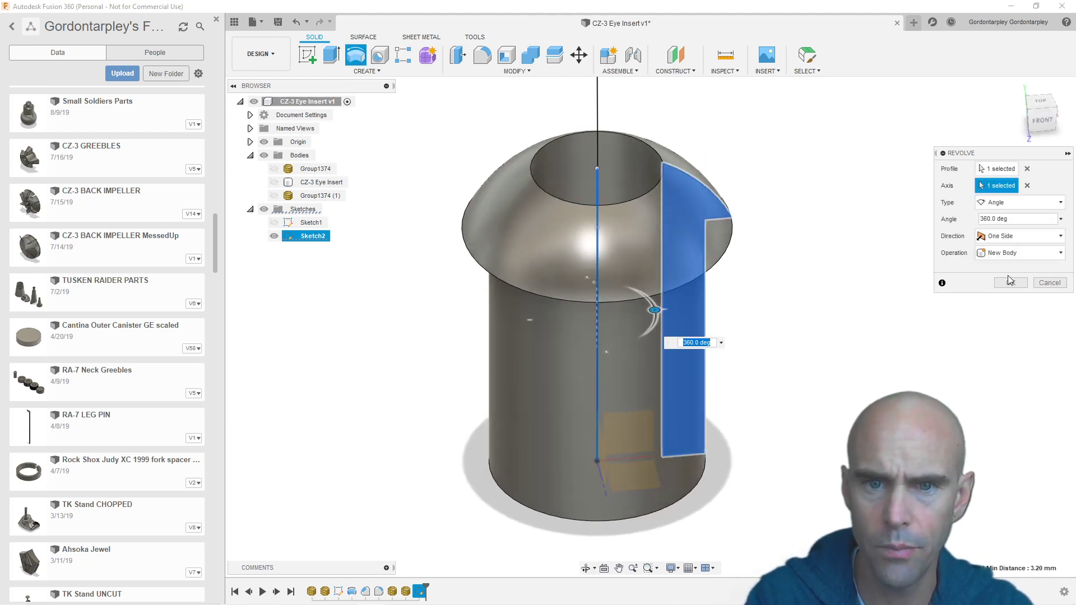
{"action": "left_click", "coordinate": [1011, 282]}
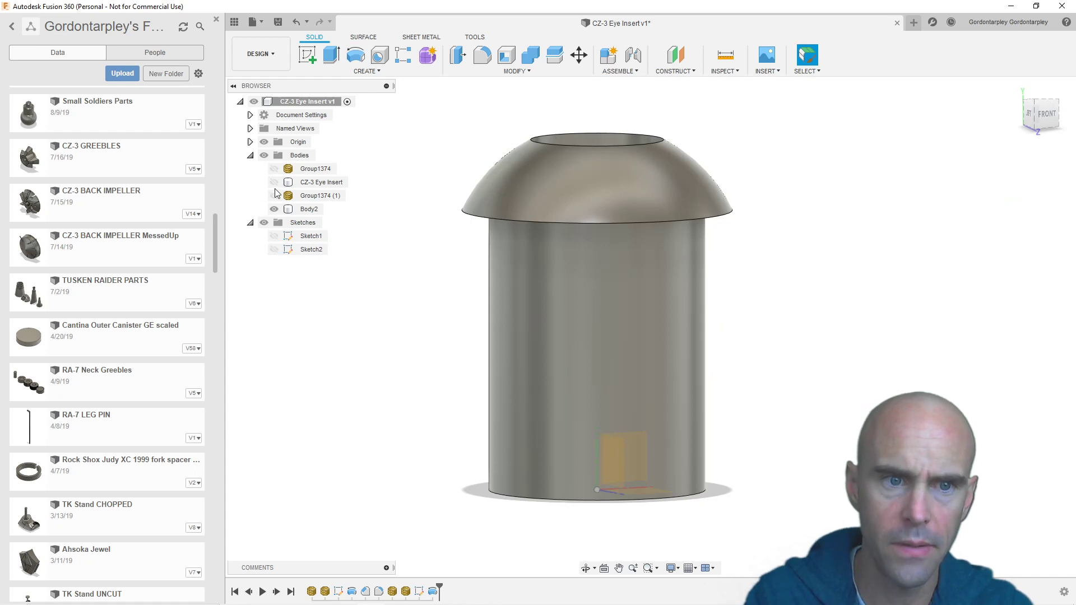
Step: Compare the revolved body with the reference mesh Group1374 (1) from the side by toggling the mesh's visibility
{"action": "left_click", "coordinate": [274, 196]}
{"action": "middle_click_drag", "start_coordinate": [865, 392], "coordinate": [869, 382], "text": "shift"}
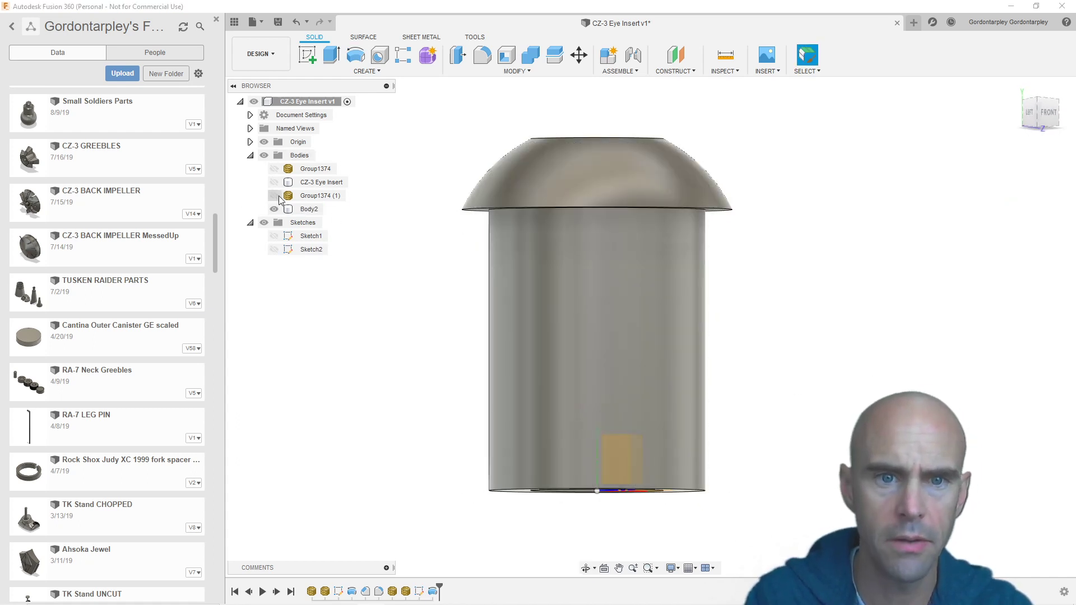
{"action": "left_click", "coordinate": [274, 196]}
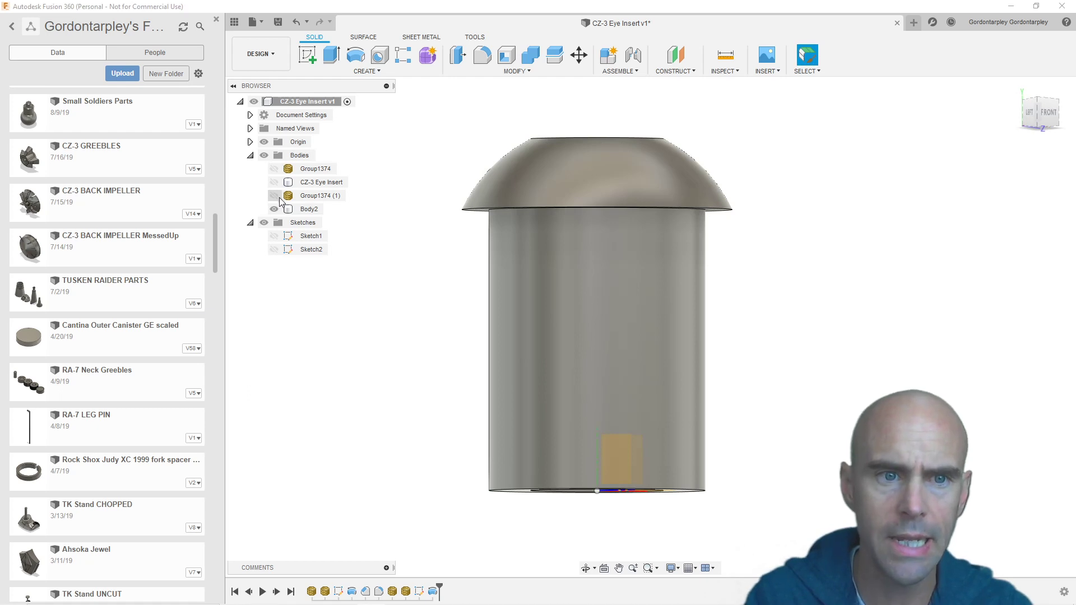
{"action": "left_click", "coordinate": [279, 197]}
{"action": "left_click", "coordinate": [278, 198]}
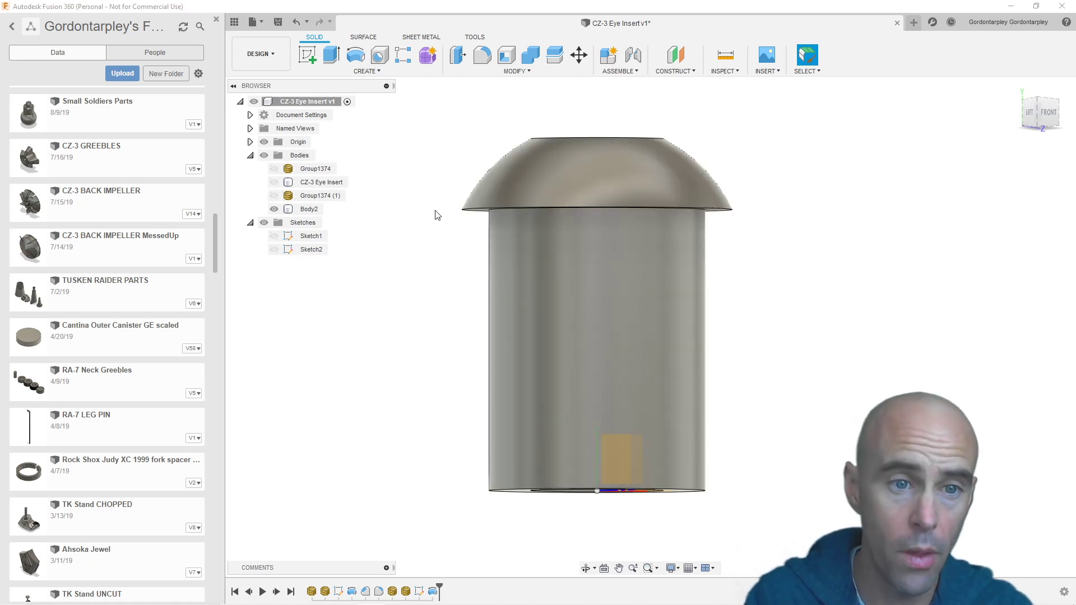
{"action": "middle_click_drag", "start_coordinate": [436, 211], "coordinate": [436, 224], "text": "shift"}
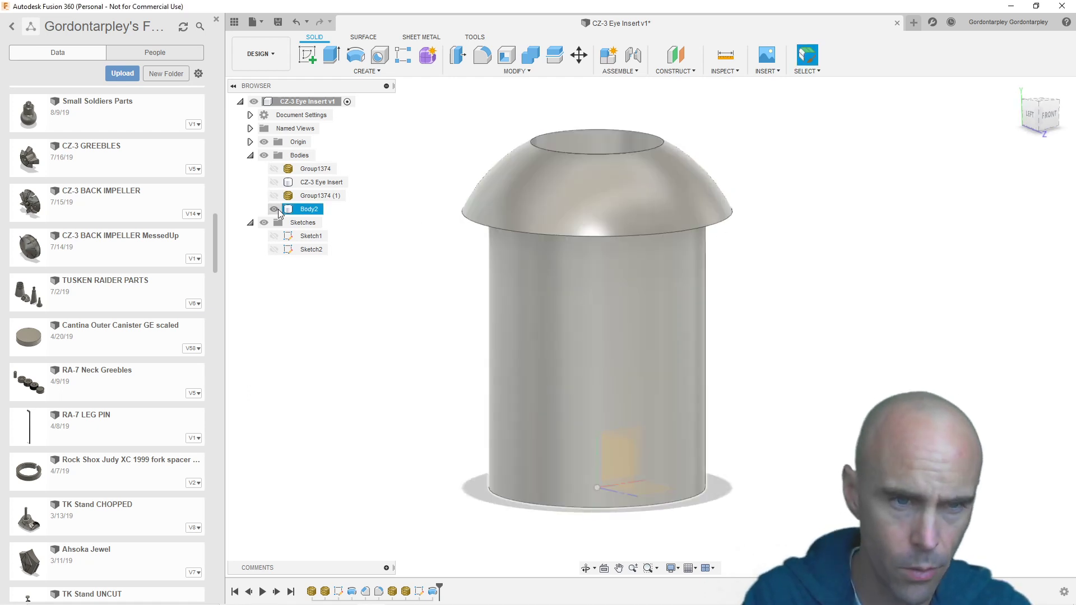
Step: Show the CZ-3 Eye Insert body in place of Body2 and examine its rounded lower end and side profile
{"action": "left_click", "coordinate": [274, 210]}
{"action": "left_click", "coordinate": [274, 182]}
{"action": "middle_click_drag", "start_coordinate": [530, 250], "coordinate": [552, 190], "text": "shift"}
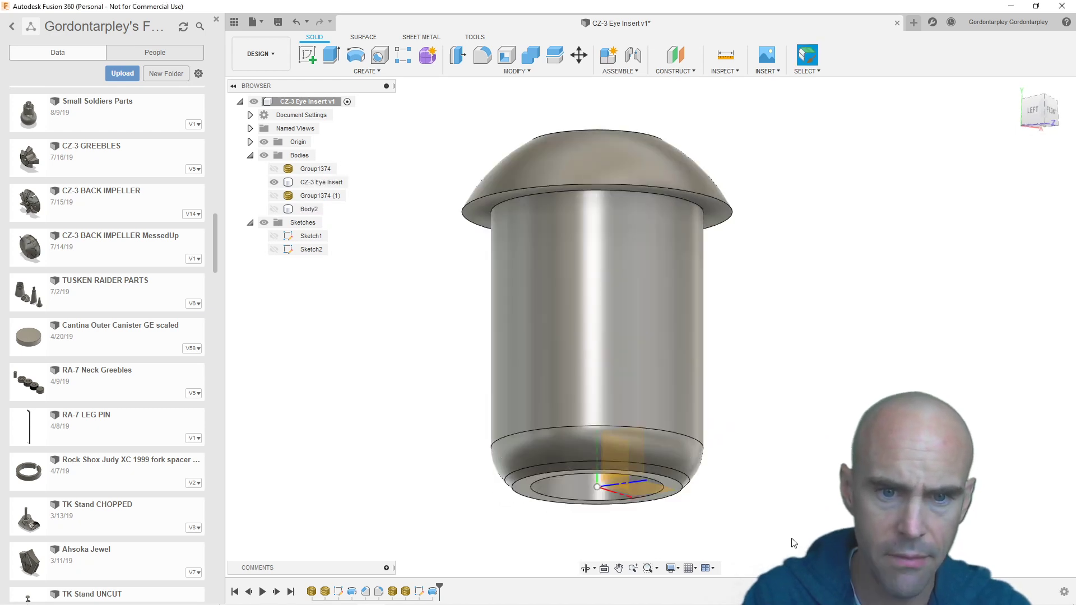
{"action": "scroll", "coordinate": [792, 543], "scroll_direction": "up", "scroll_amount": 1}
{"action": "scroll", "coordinate": [655, 489], "scroll_direction": "up", "scroll_amount": 3}
{"action": "middle_click_drag", "start_coordinate": [655, 482], "coordinate": [707, 300], "text": "shift"}
{"action": "scroll", "coordinate": [720, 342], "scroll_direction": "up", "scroll_amount": 2}
{"action": "scroll", "coordinate": [719, 341], "scroll_direction": "down", "scroll_amount": 4}
{"action": "middle_click_drag", "start_coordinate": [728, 376], "coordinate": [762, 392], "text": "shift"}
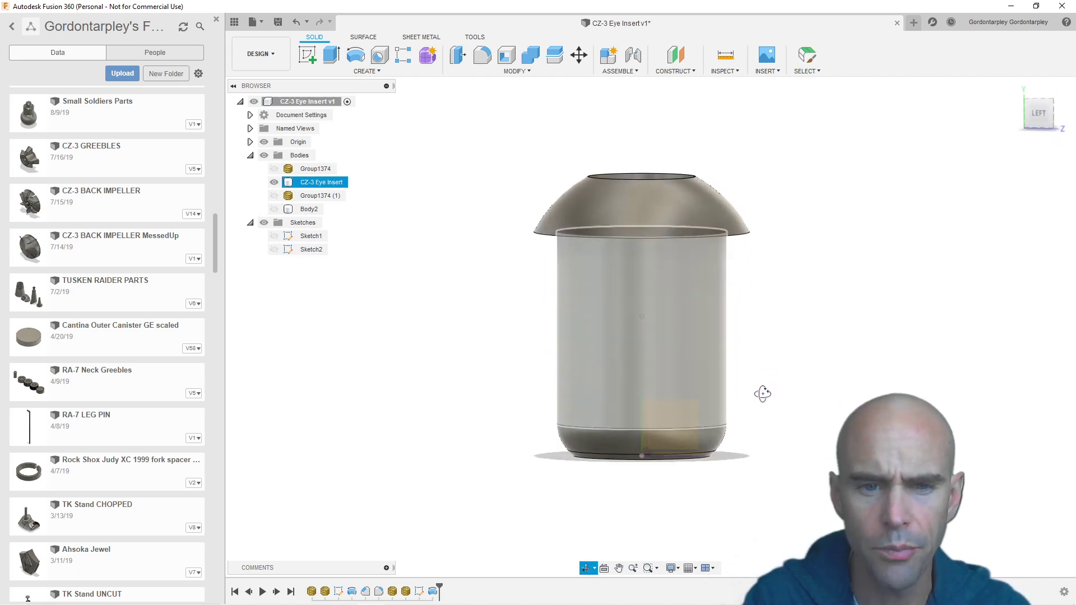
{"action": "left_click", "coordinate": [757, 399]}
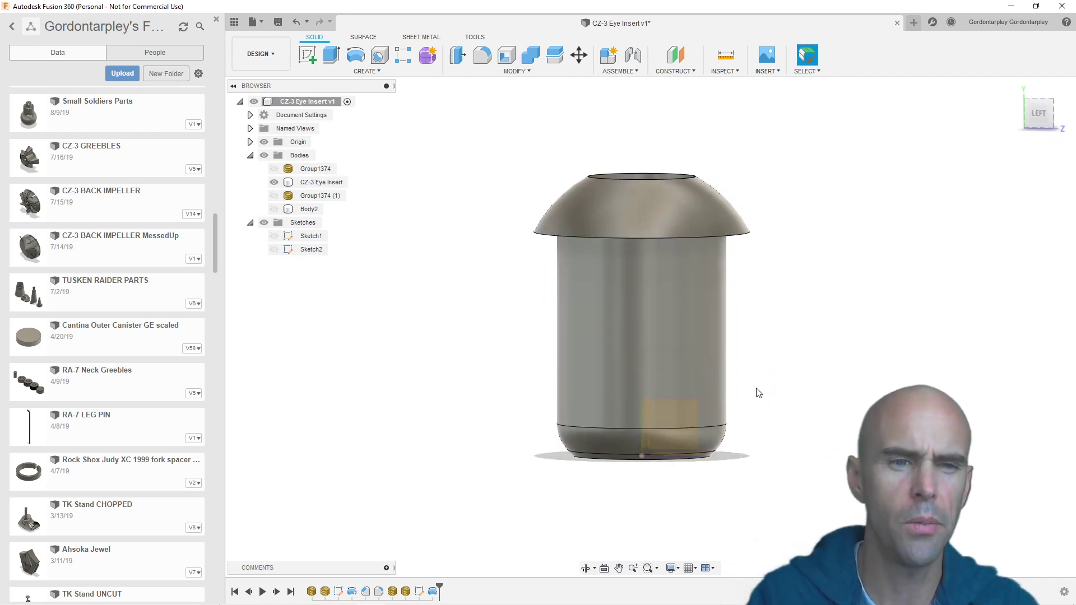
Step: Show Body2 in place of the CZ-3 Eye Insert body and examine its bore and outer shape
{"action": "left_click", "coordinate": [274, 183]}
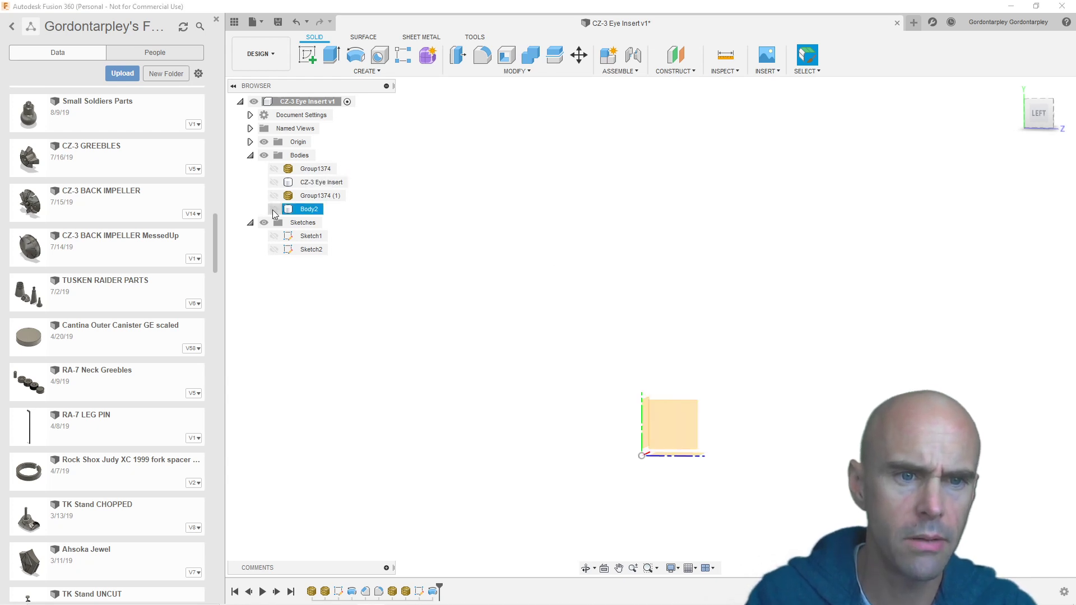
{"action": "left_click", "coordinate": [274, 209]}
{"action": "middle_click_drag", "start_coordinate": [476, 280], "coordinate": [574, 377], "text": "shift"}
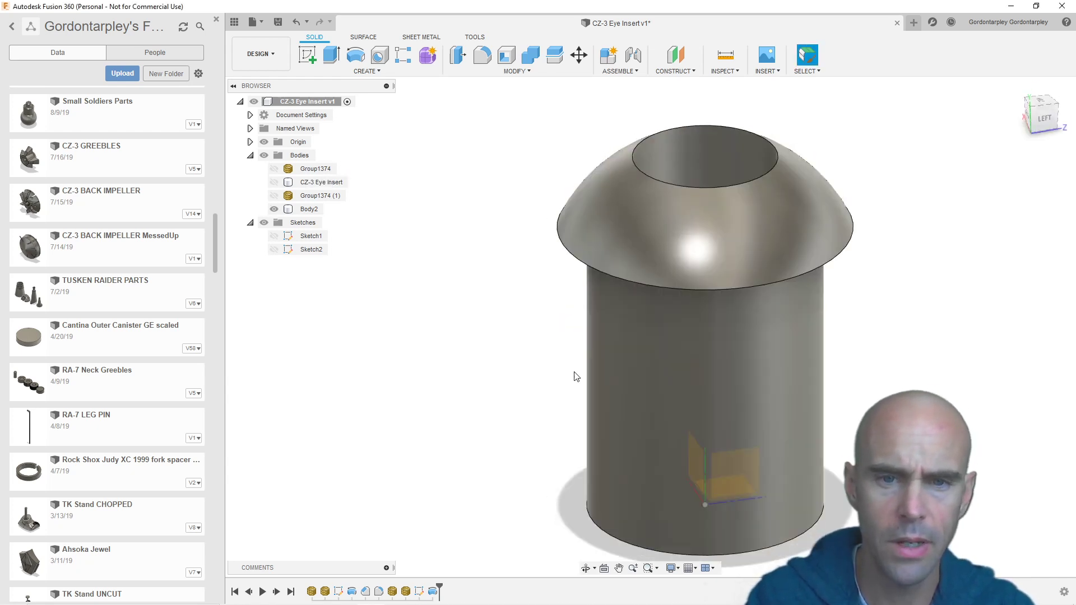
{"action": "scroll", "coordinate": [549, 320], "scroll_direction": "up", "scroll_amount": 5}
{"action": "scroll", "coordinate": [717, 343], "scroll_direction": "down", "scroll_amount": 4}
{"action": "scroll", "coordinate": [884, 379], "scroll_direction": "up", "scroll_amount": 1}
{"action": "middle_click_drag", "start_coordinate": [884, 380], "coordinate": [927, 384]}
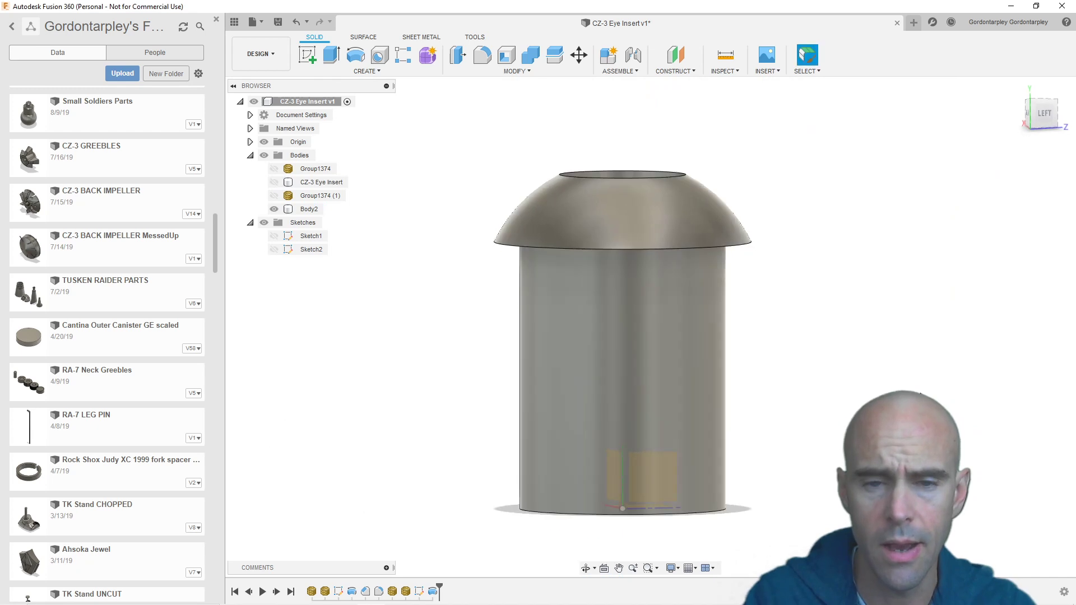
{"action": "scroll", "coordinate": [916, 387], "scroll_direction": "down", "scroll_amount": 2}
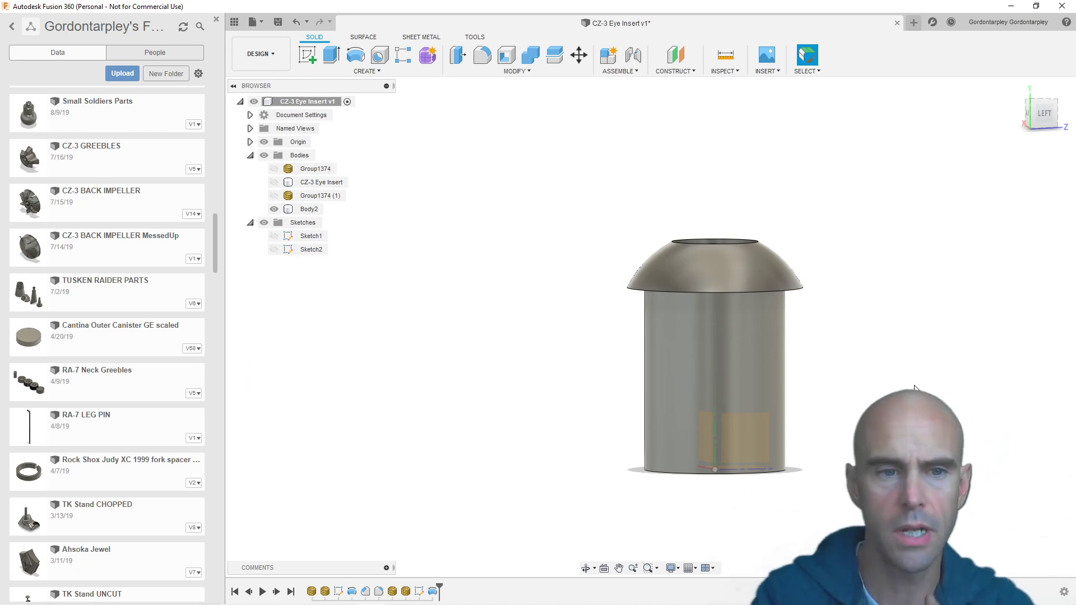
Step: Compare the head of mesh Group1374 (1) with Body2 by switching their visibility, leaving both hidden
{"action": "left_click", "coordinate": [274, 196]}
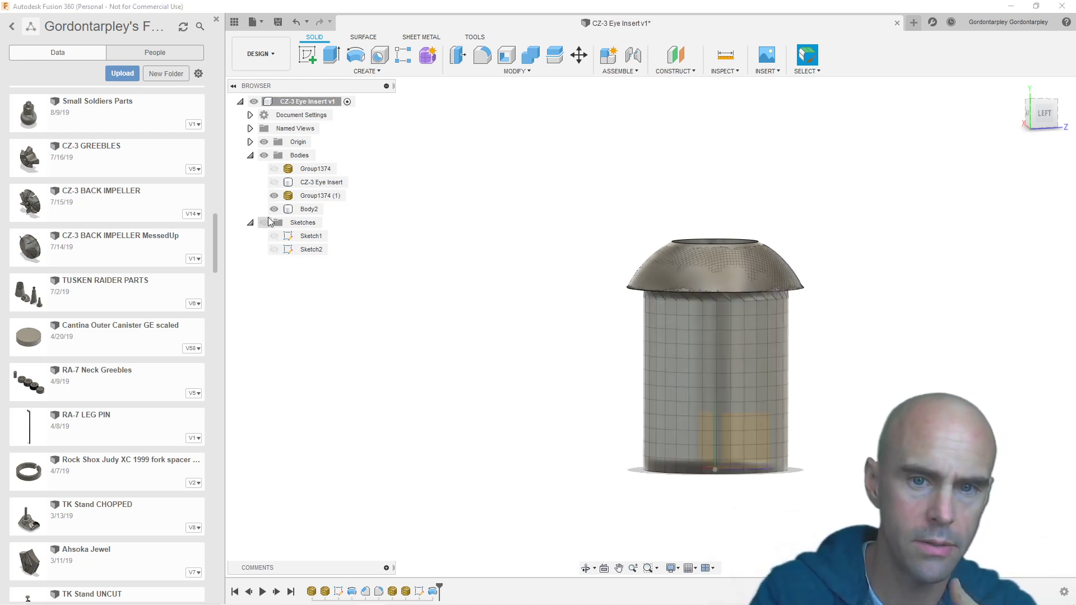
{"action": "left_click", "coordinate": [273, 210]}
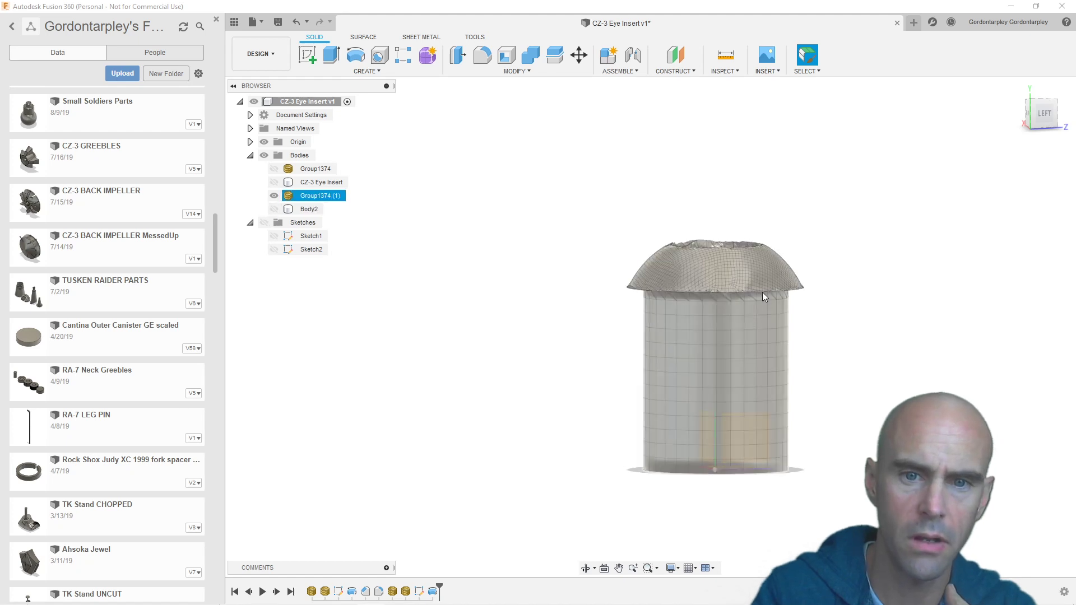
{"action": "scroll", "coordinate": [732, 259], "scroll_direction": "up", "scroll_amount": 4}
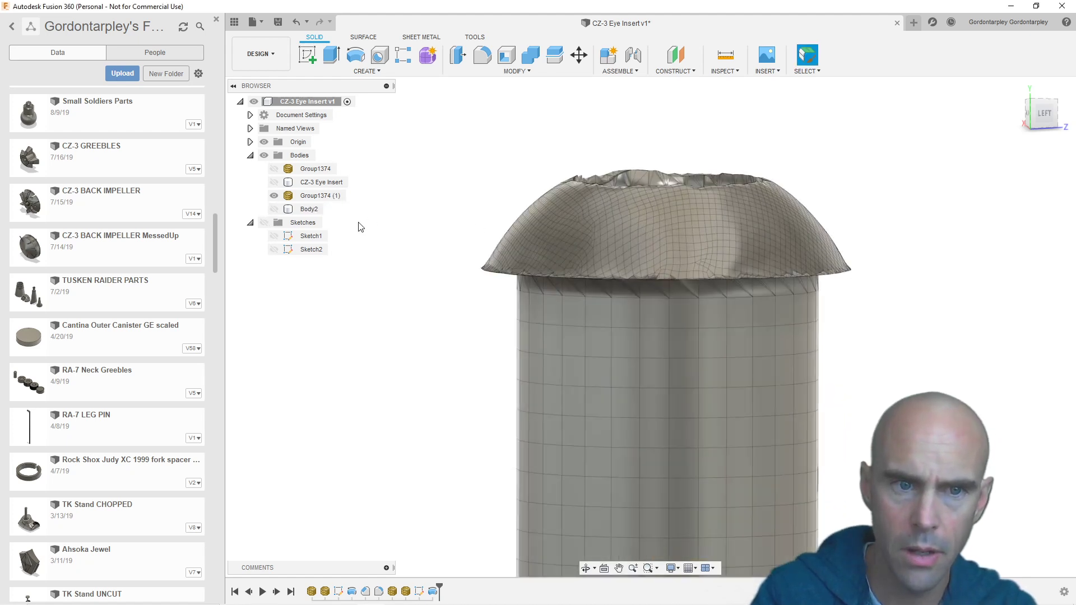
{"action": "left_click", "coordinate": [273, 209]}
{"action": "left_click", "coordinate": [274, 196]}
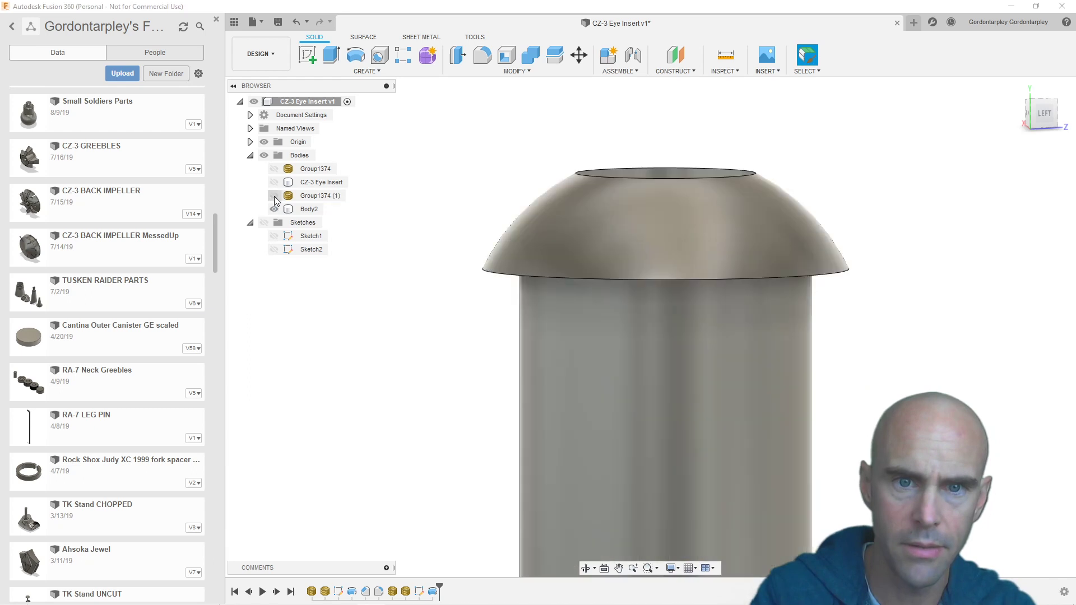
{"action": "left_click", "coordinate": [274, 209]}
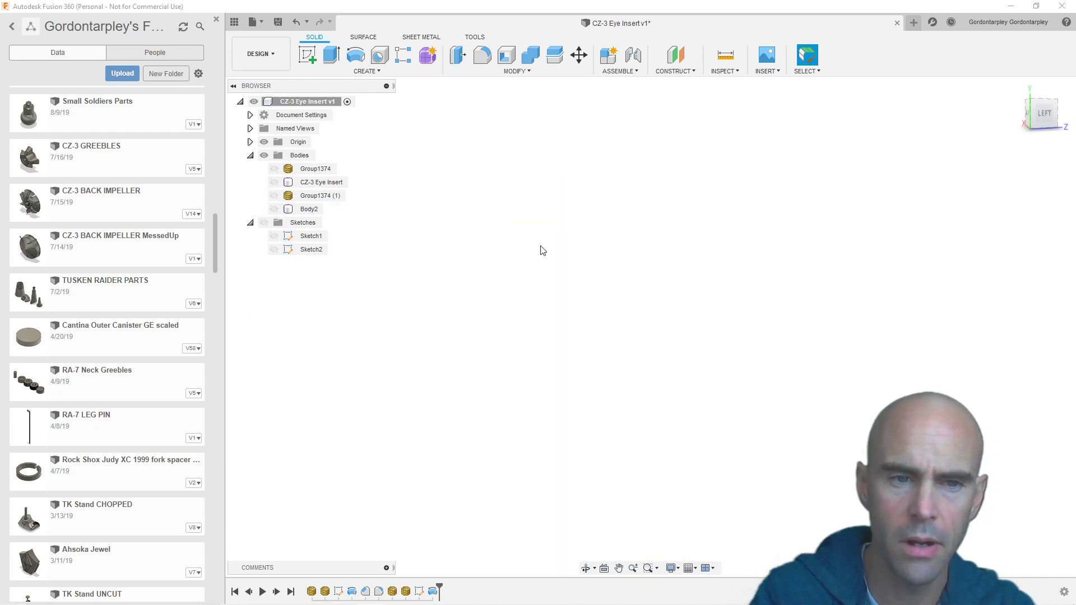
Step: Show mesh Group1374 (1) once more, replace it with Body2, and compare the two domed heads, leaving only Body2 displayed
{"action": "left_click", "coordinate": [274, 196]}
{"action": "right_click", "coordinate": [277, 206]}
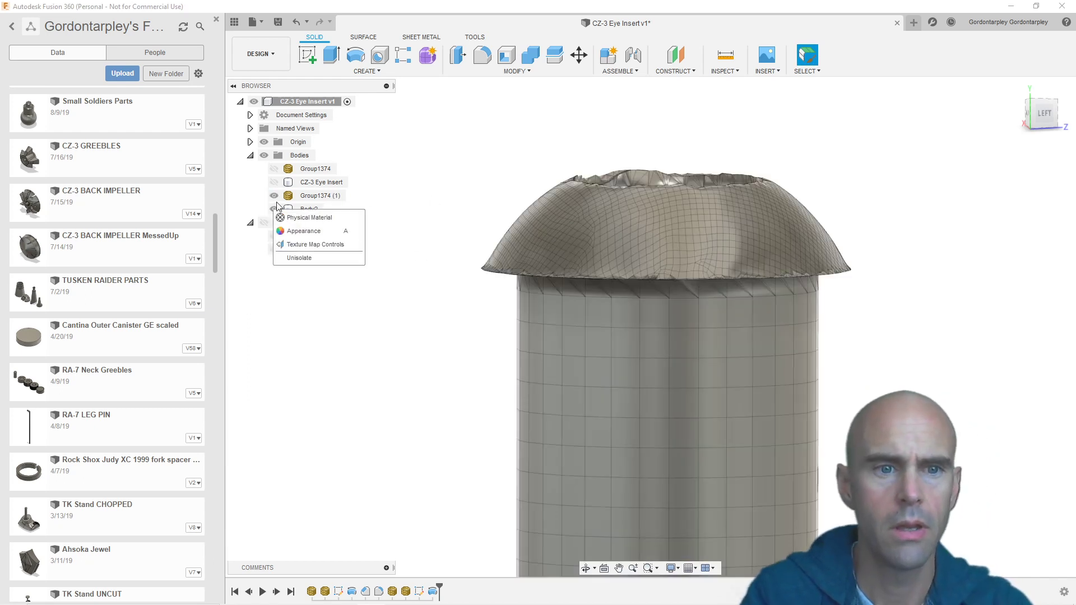
{"action": "left_click", "coordinate": [273, 195]}
{"action": "scroll", "coordinate": [824, 261], "scroll_direction": "up", "scroll_amount": 2}
{"action": "scroll", "coordinate": [824, 262], "scroll_direction": "down", "scroll_amount": 1}
{"action": "scroll", "coordinate": [980, 464], "scroll_direction": "down", "scroll_amount": 1}
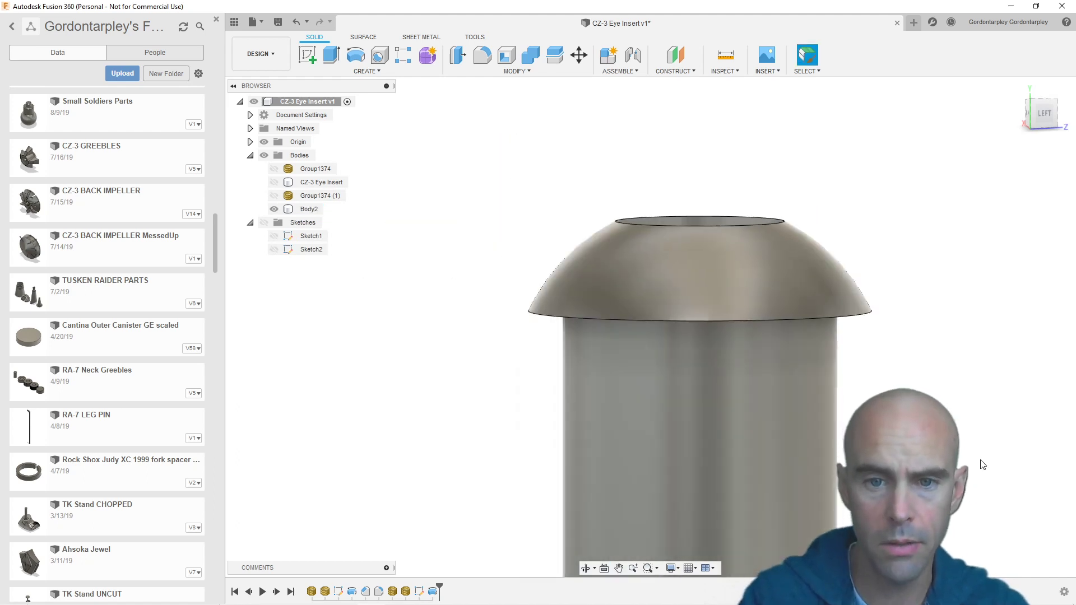
Step: Examine Body2's cylindrical side wall up close and its overall shape from slightly above
{"action": "scroll", "coordinate": [980, 464], "scroll_direction": "down", "scroll_amount": 1}
{"action": "middle_click_drag", "start_coordinate": [878, 455], "coordinate": [818, 263]}
{"action": "scroll", "coordinate": [807, 289], "scroll_direction": "up", "scroll_amount": 4}
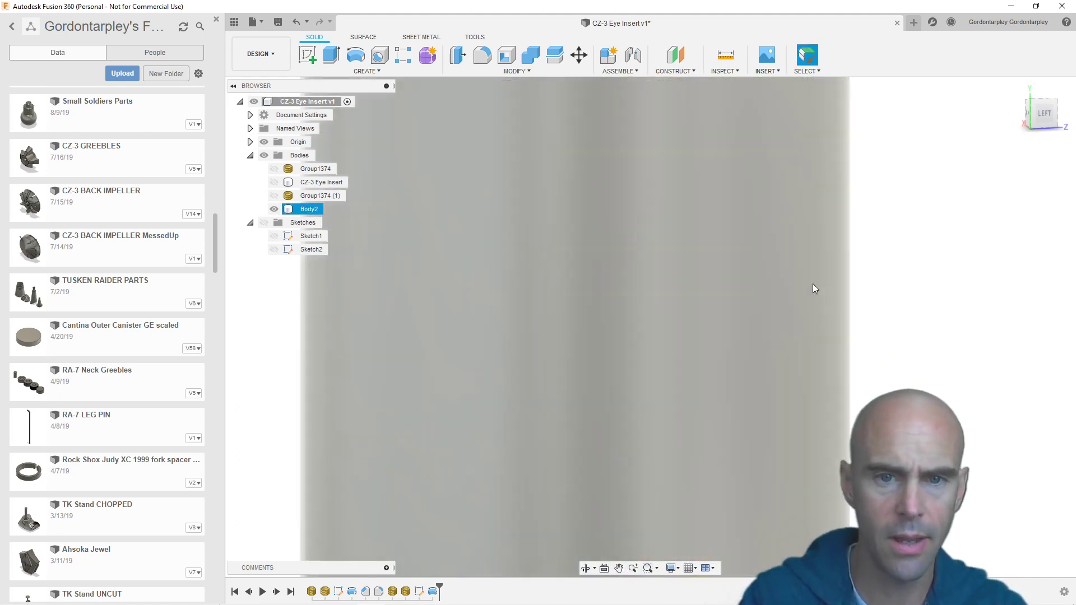
{"action": "scroll", "coordinate": [813, 284], "scroll_direction": "down", "scroll_amount": 3}
{"action": "left_click", "coordinate": [846, 293]}
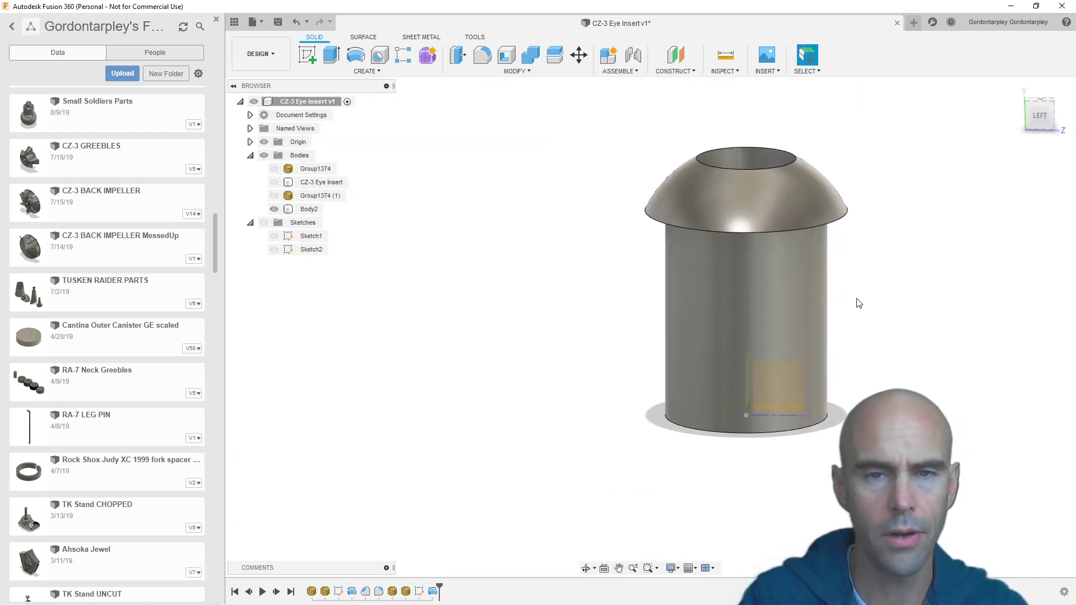
{"action": "middle_click_drag", "start_coordinate": [857, 298], "coordinate": [798, 334]}
{"action": "scroll", "coordinate": [776, 329], "scroll_direction": "down", "scroll_amount": 1}
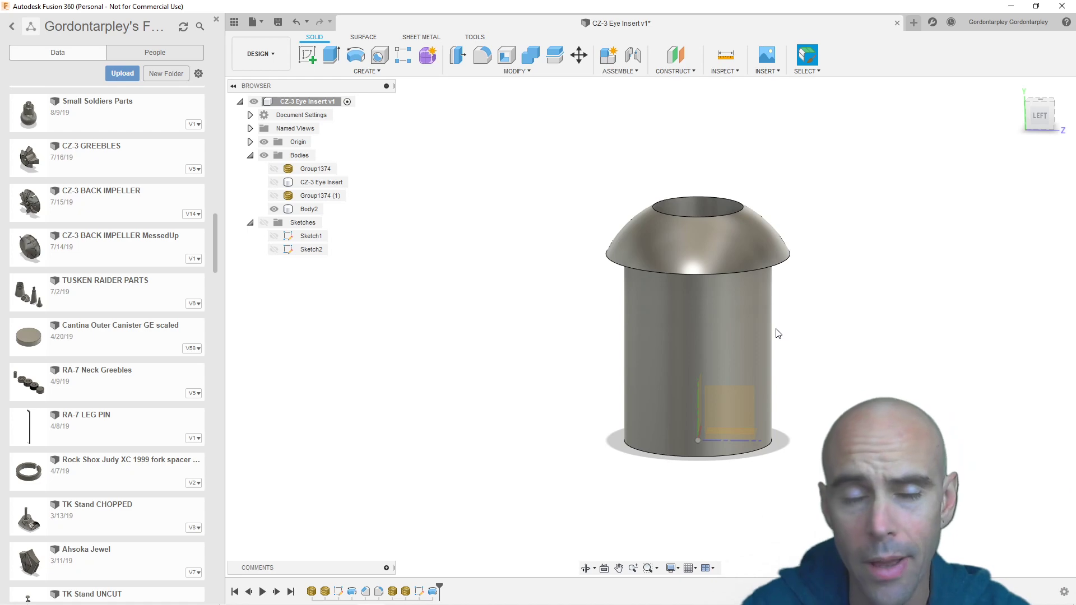
{"action": "key", "text": "alt+Tab"}
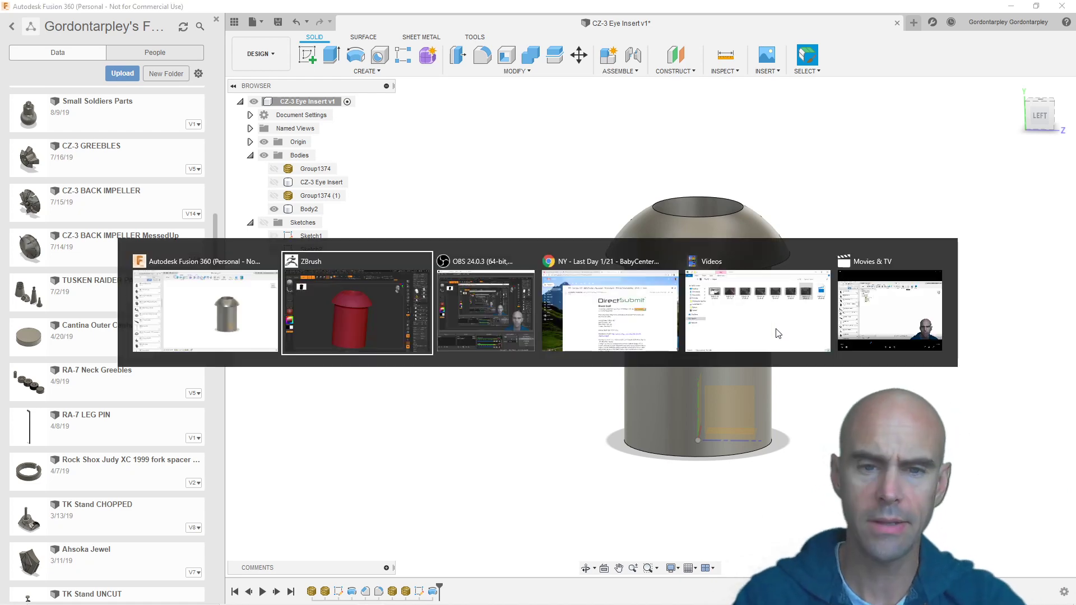
{"action": "key", "text": "alt+Tab"}
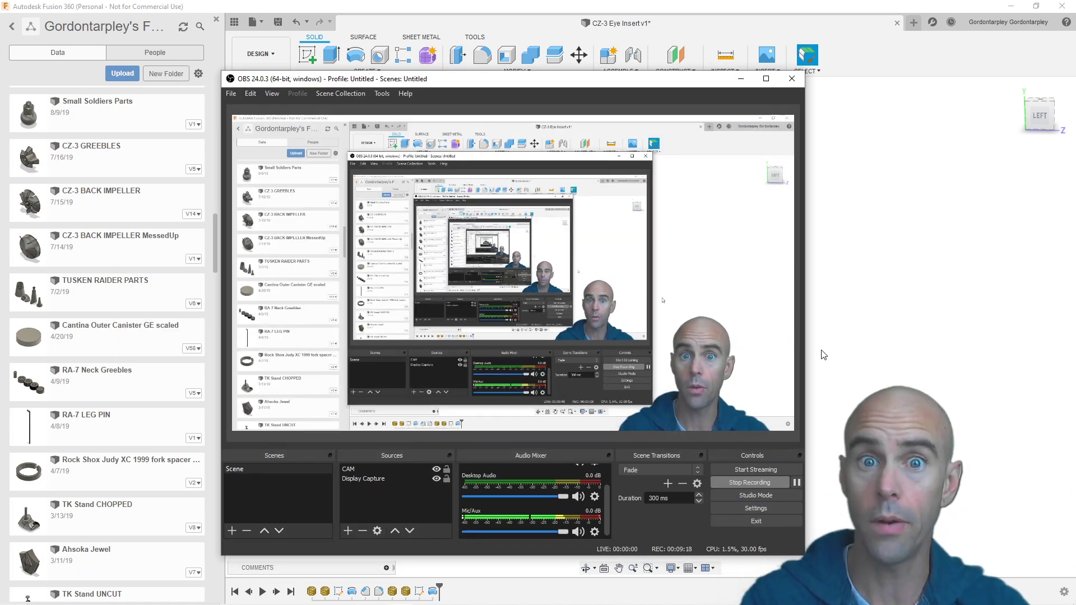